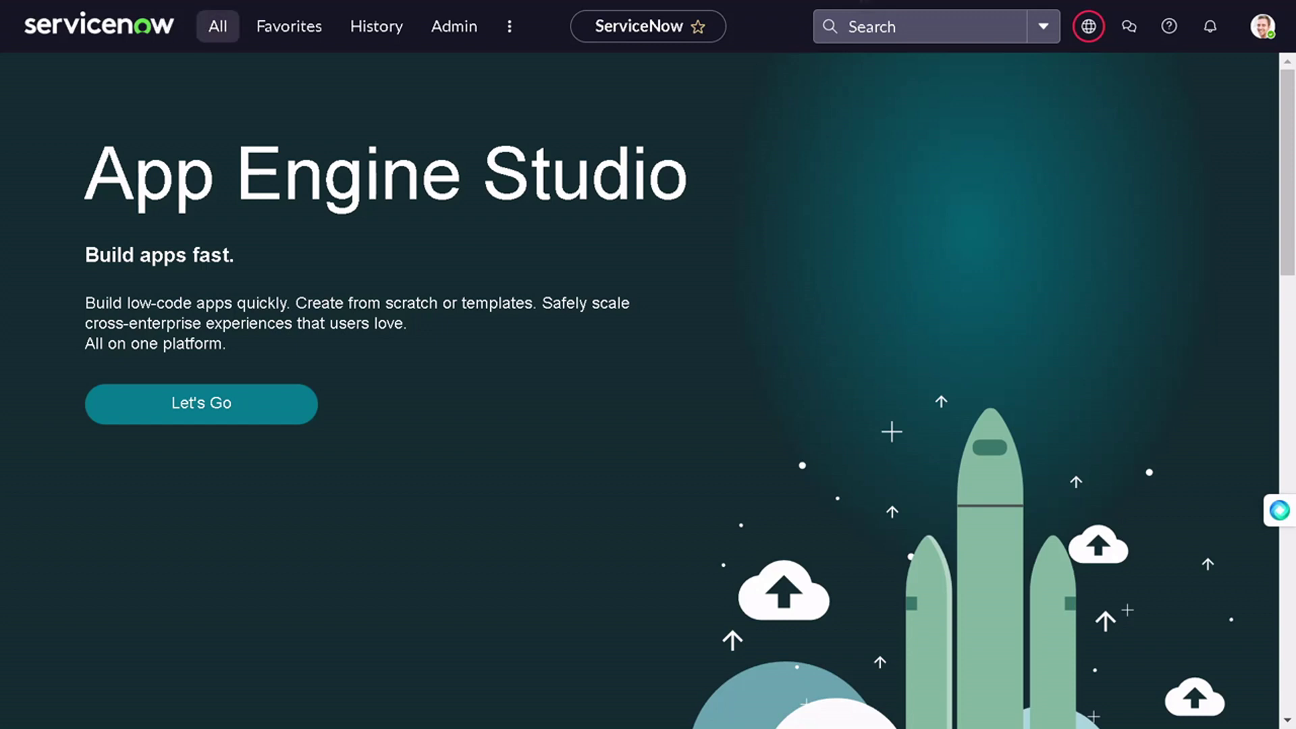
Open the favorites for editing and select the name text of the On-Call: Application Development Weekly favorite.
click(317, 25)
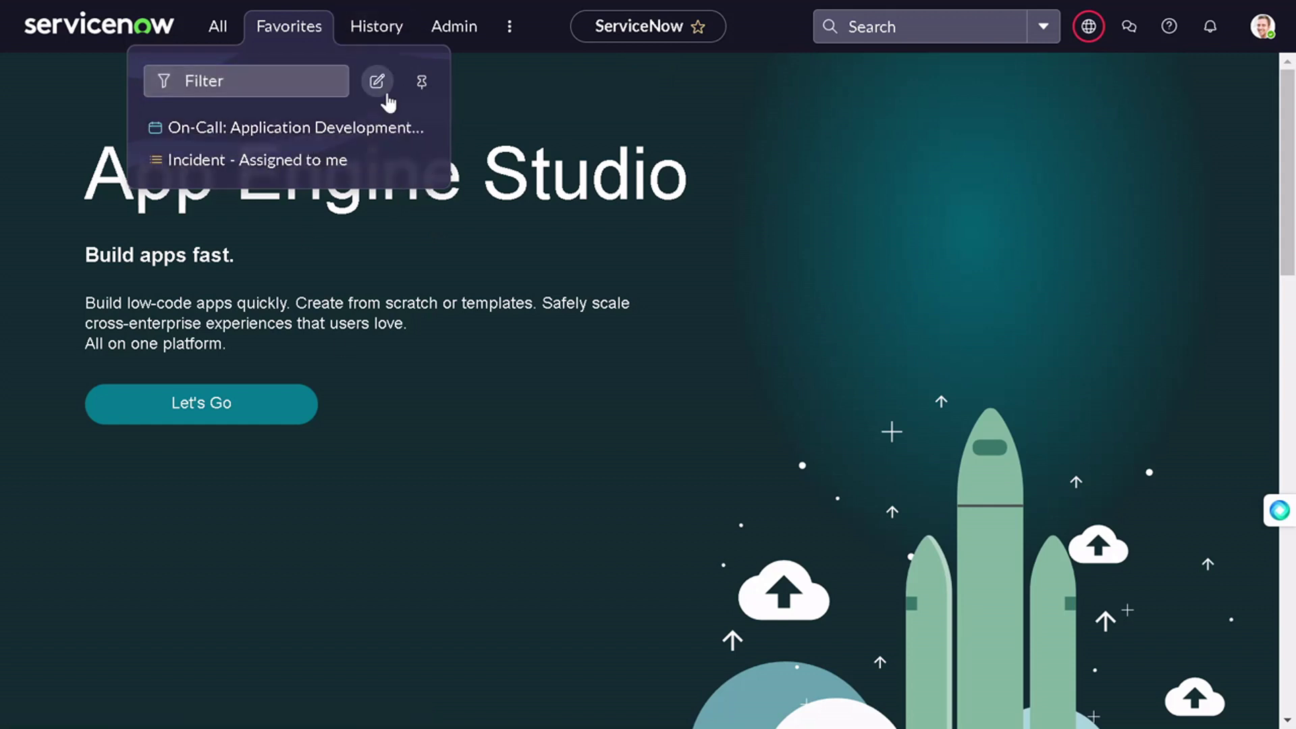
click(386, 96)
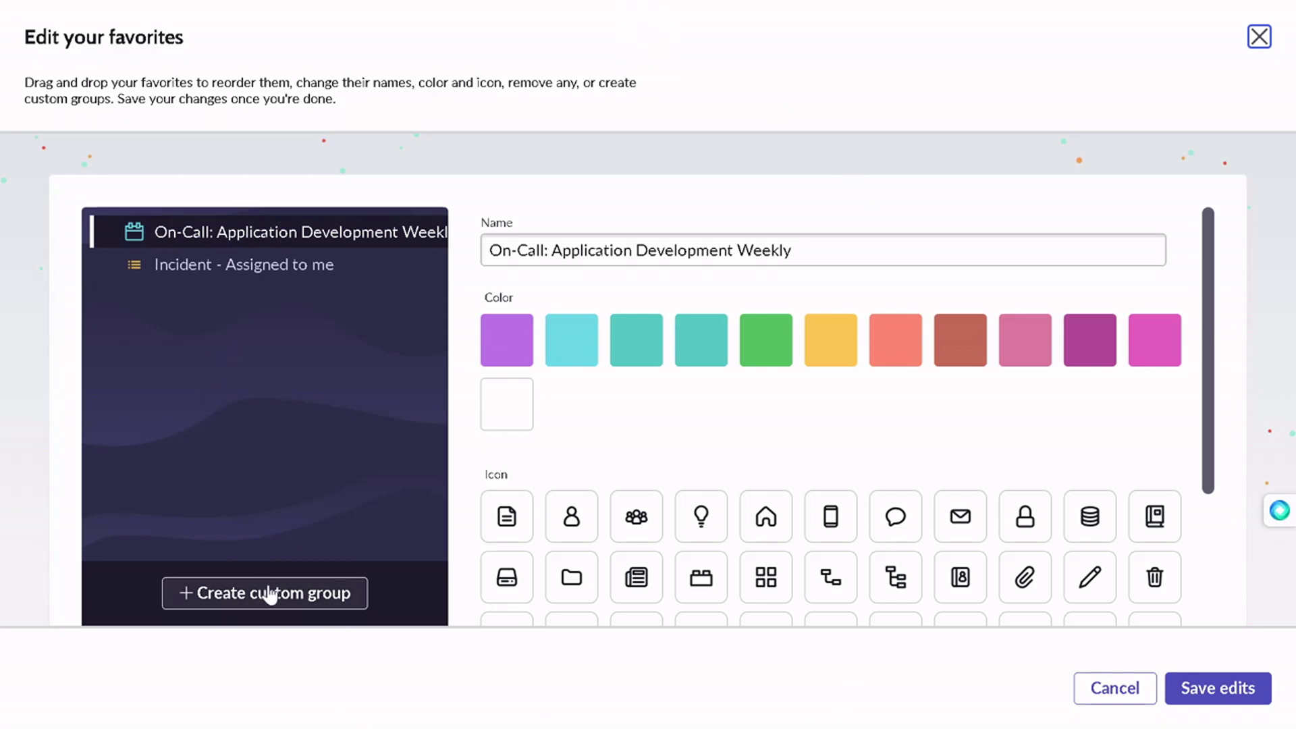
click(609, 250)
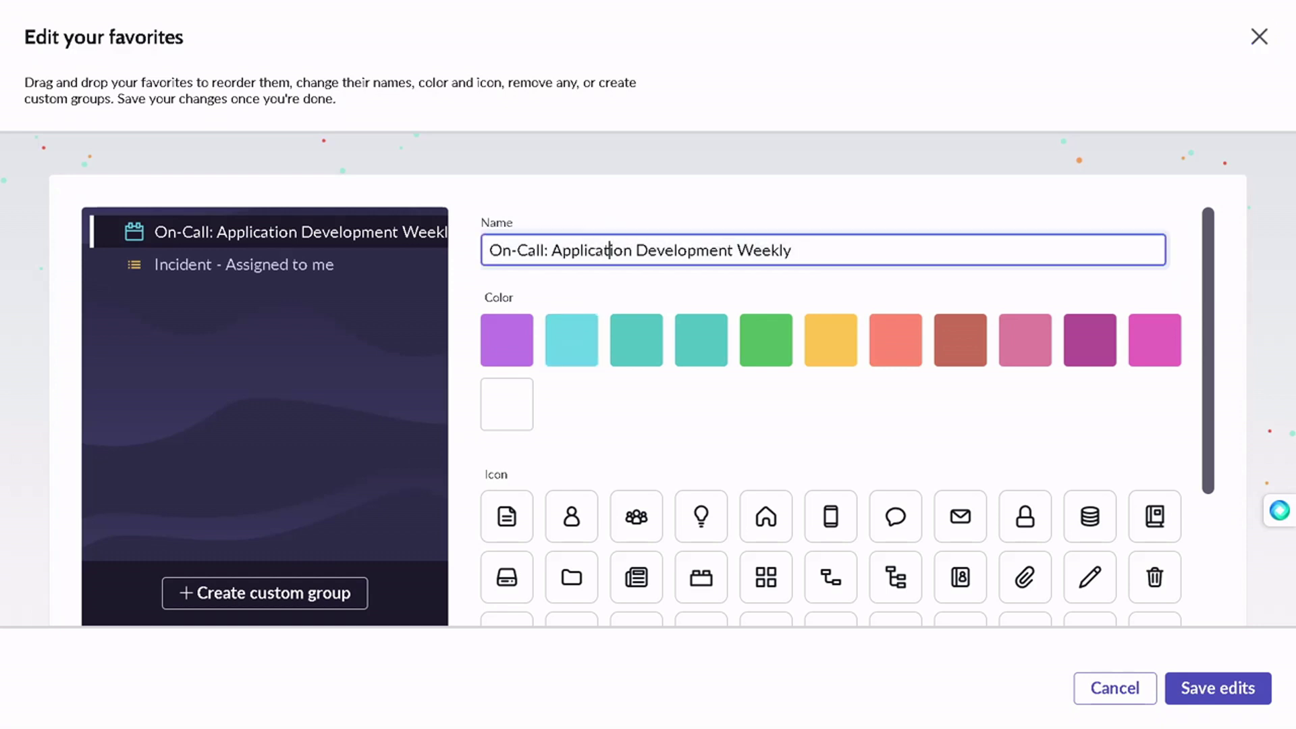
drag(793, 251, 350, 281)
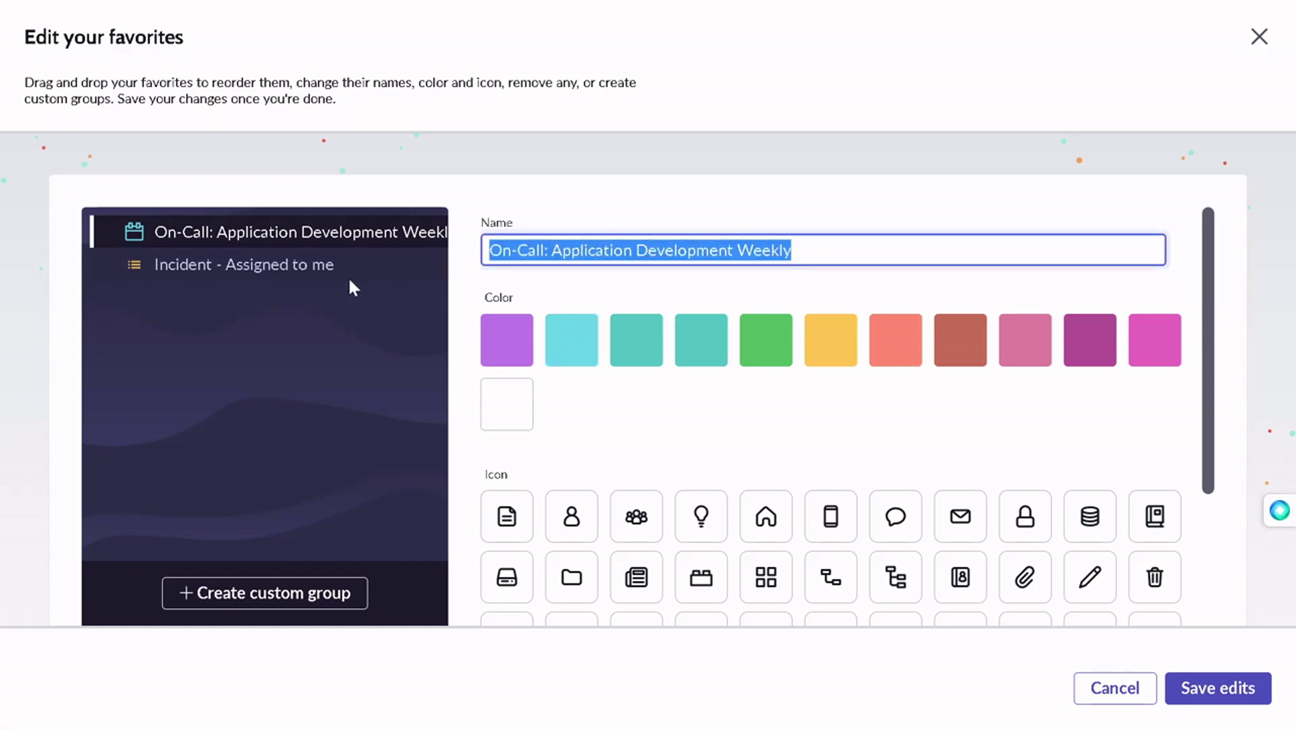
Create a custom favorites group named Day to Day with the second teal color, and save the edits.
click(250, 593)
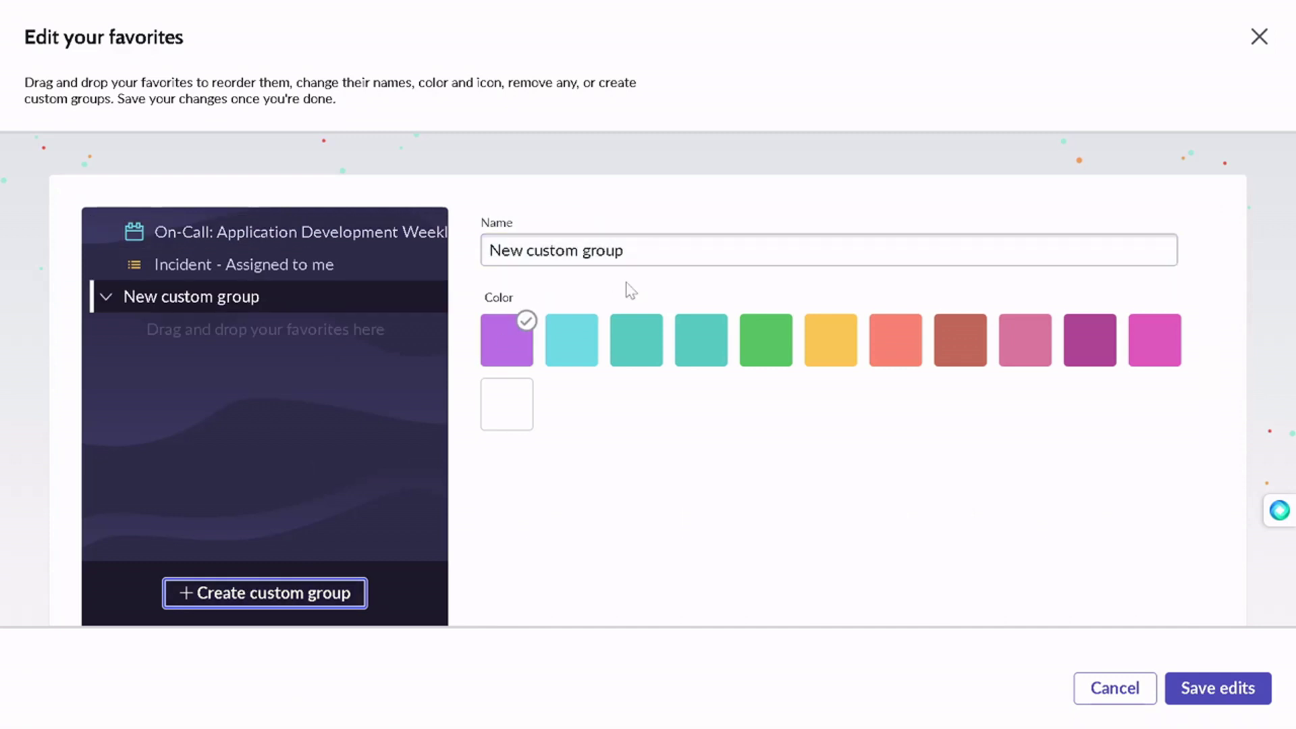
key(ctrl+a)
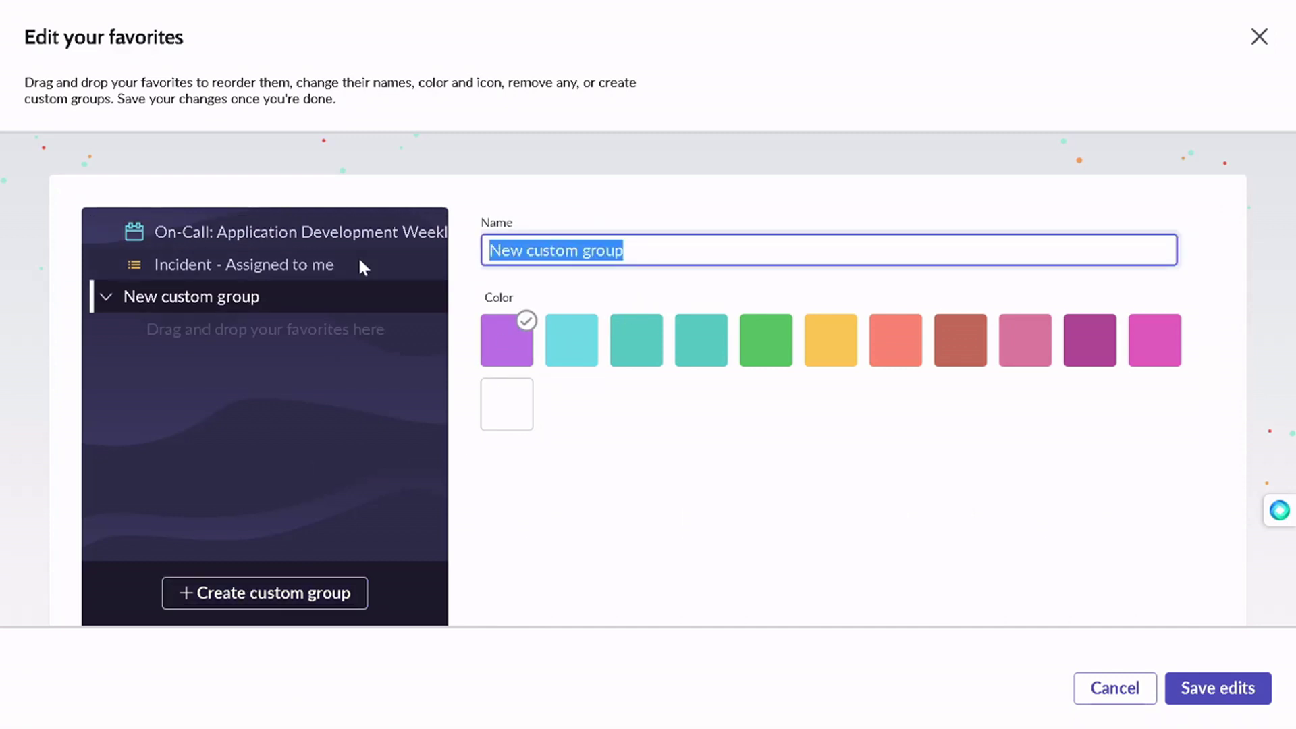
key(BackSpace)
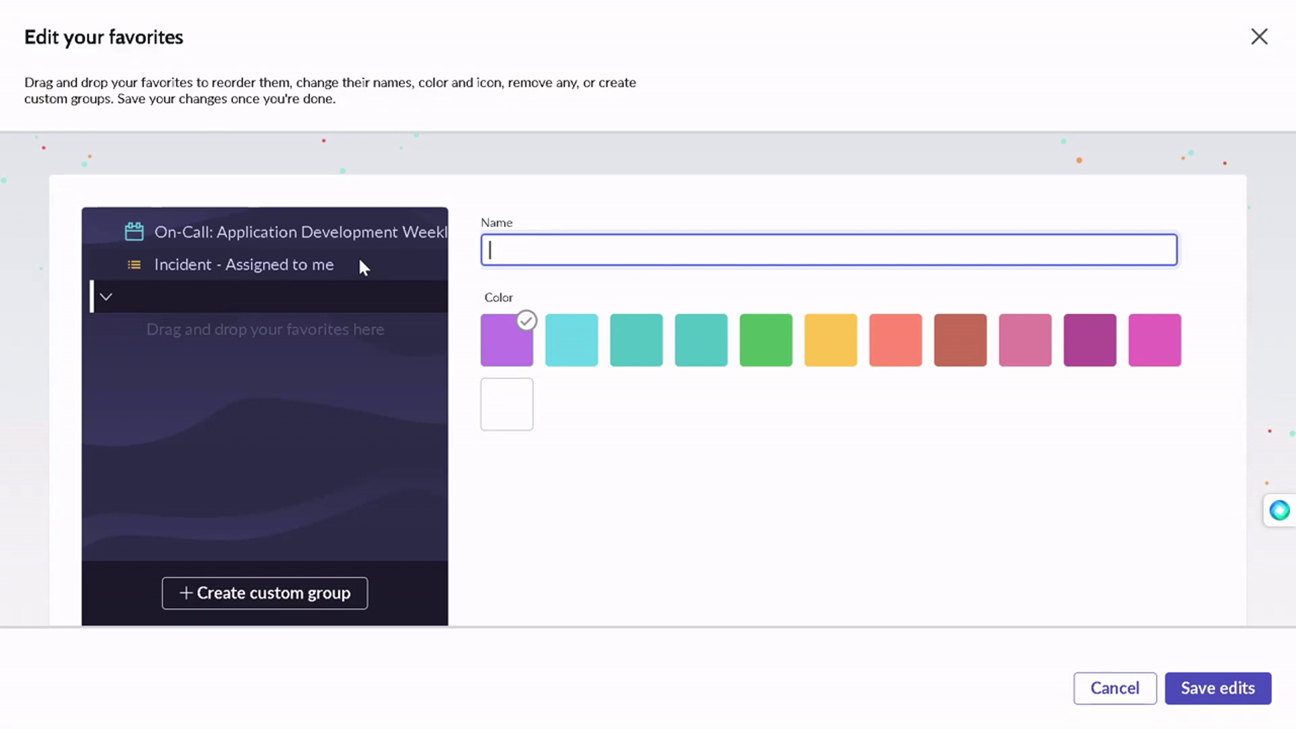
text(Day to D)
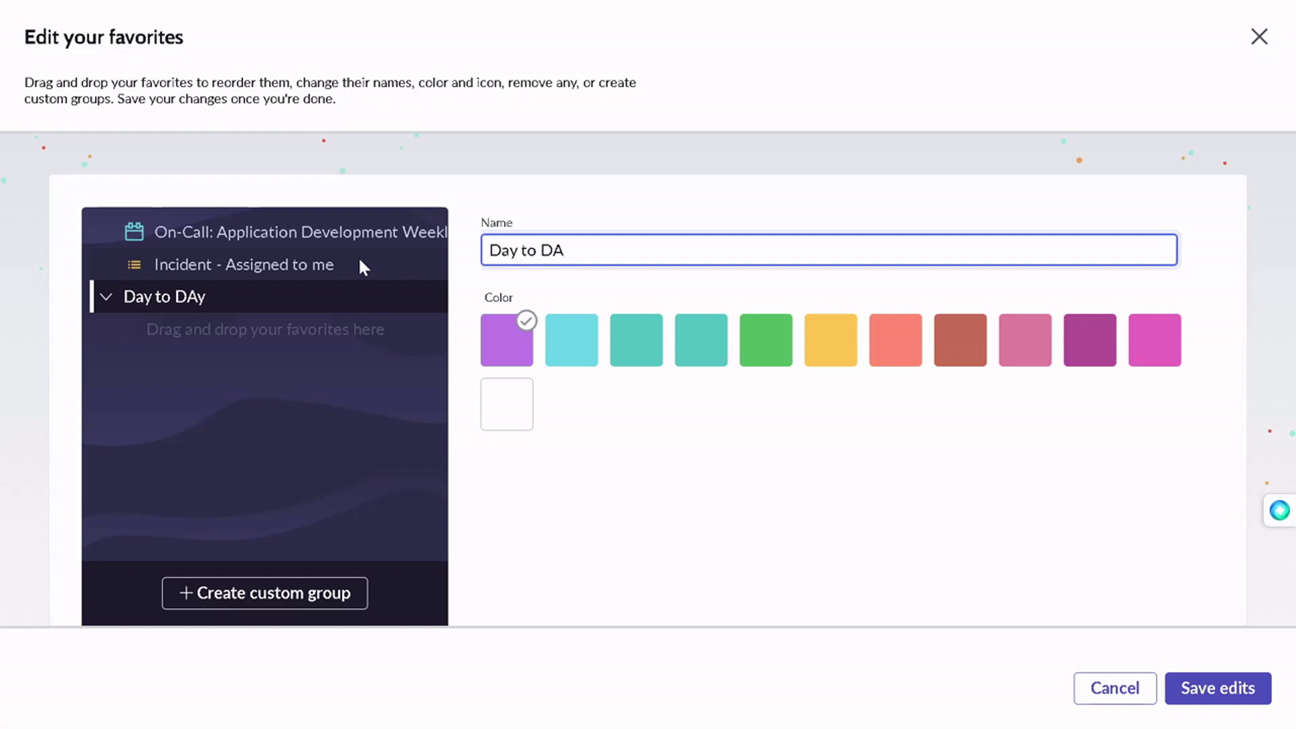
text(ay)
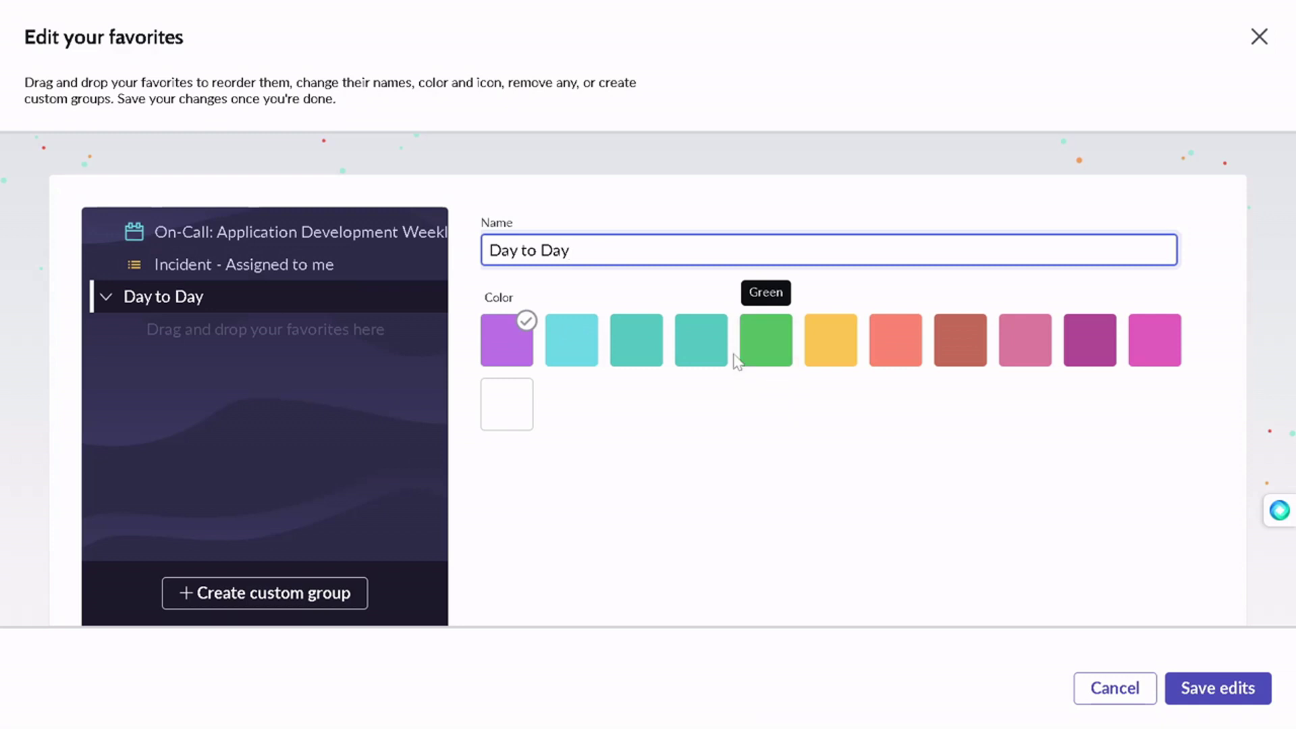
click(702, 346)
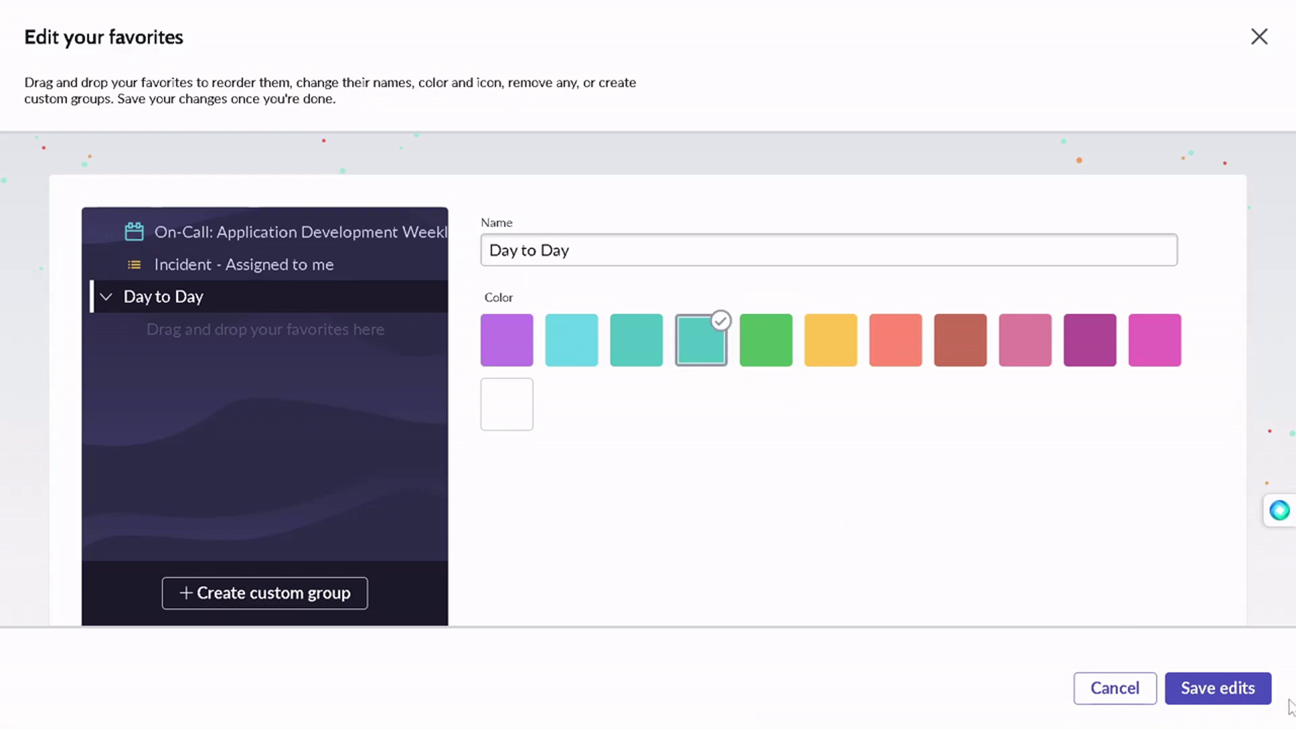
click(1234, 702)
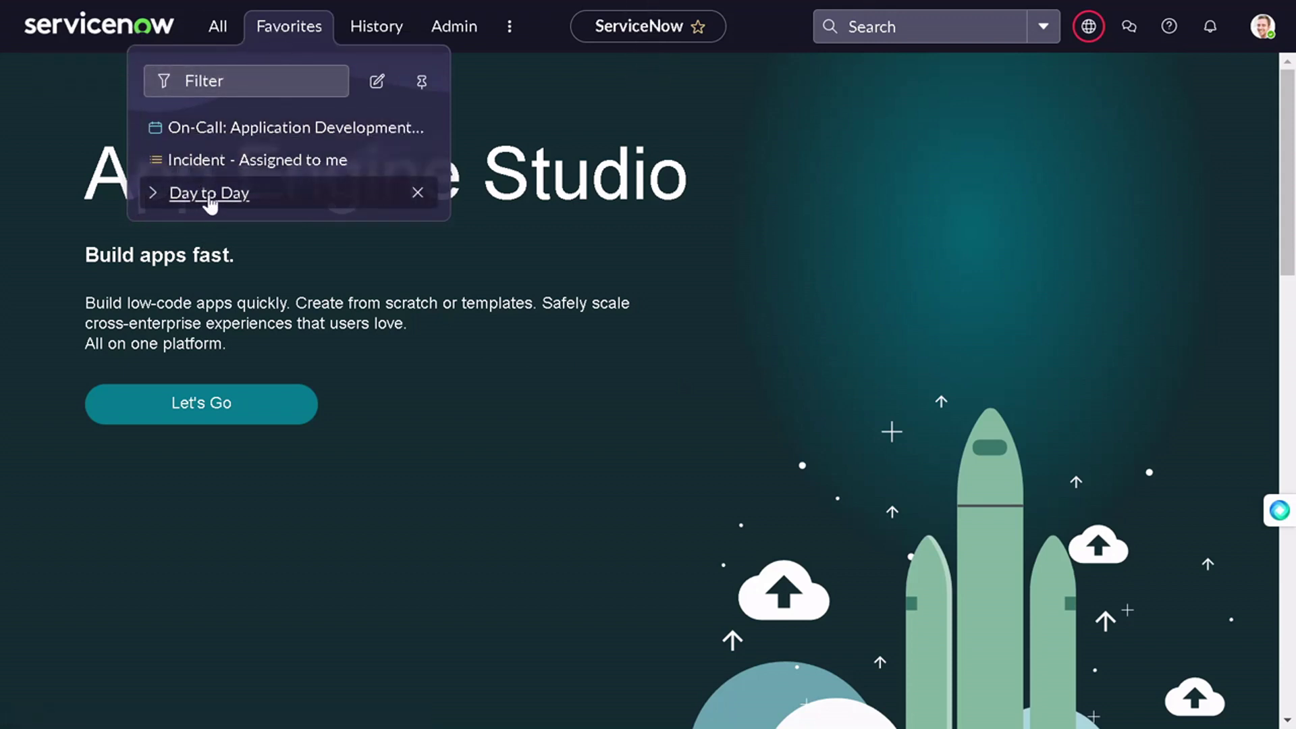
click(153, 197)
click(153, 199)
Filter all modules by "user" and add the Users module under User Administration to the favorites.
click(209, 42)
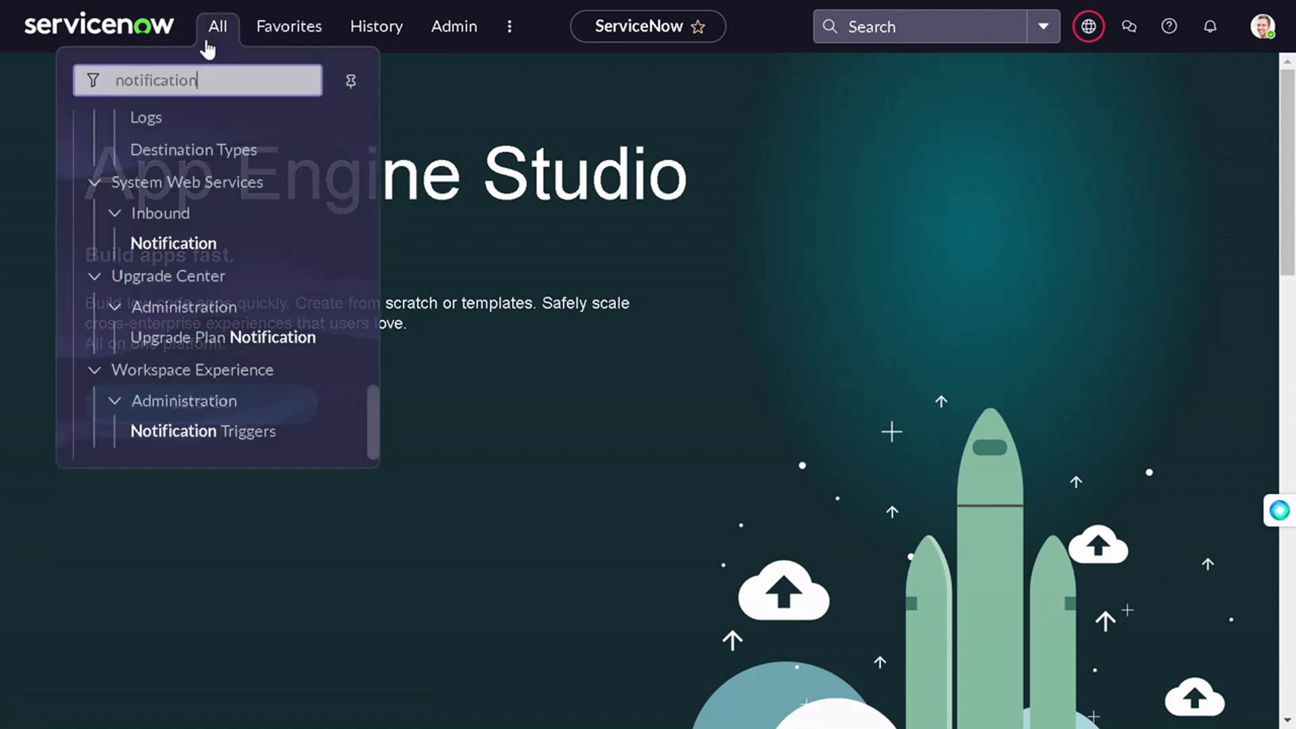
key(ctrl+a)
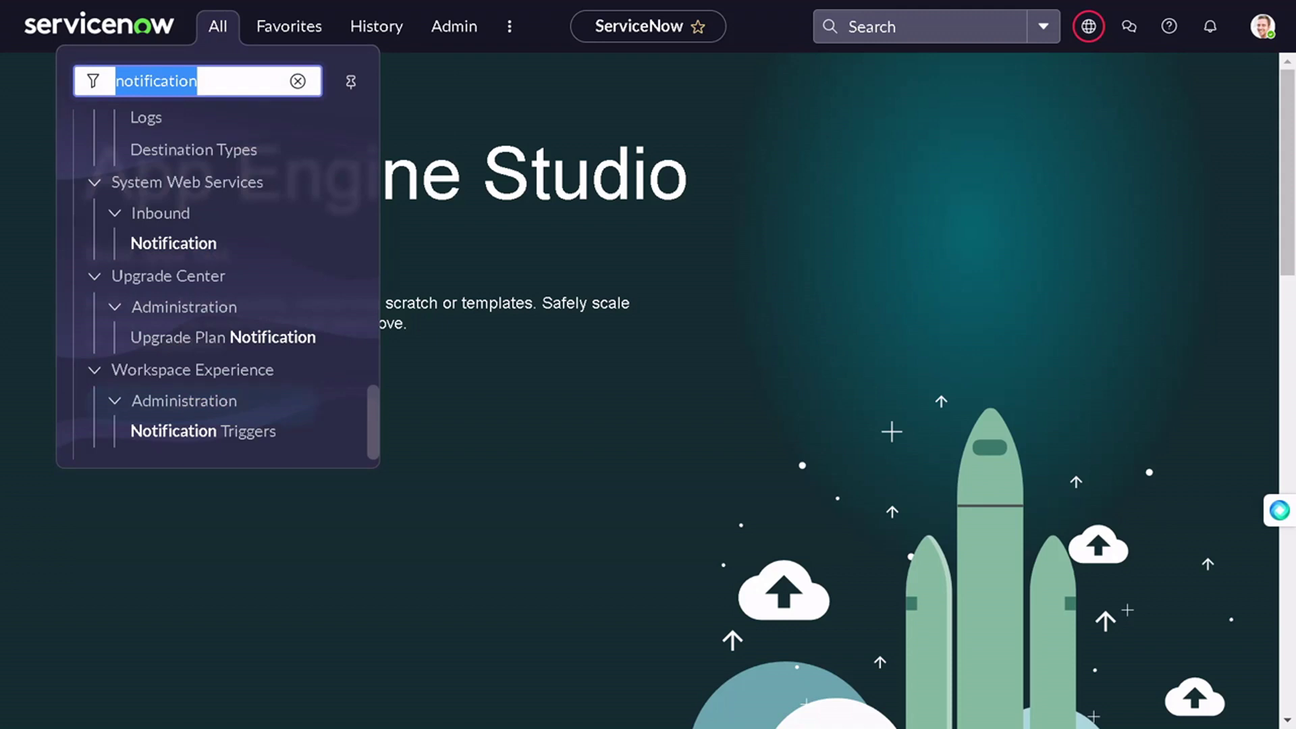
key(BackSpace)
text(us)
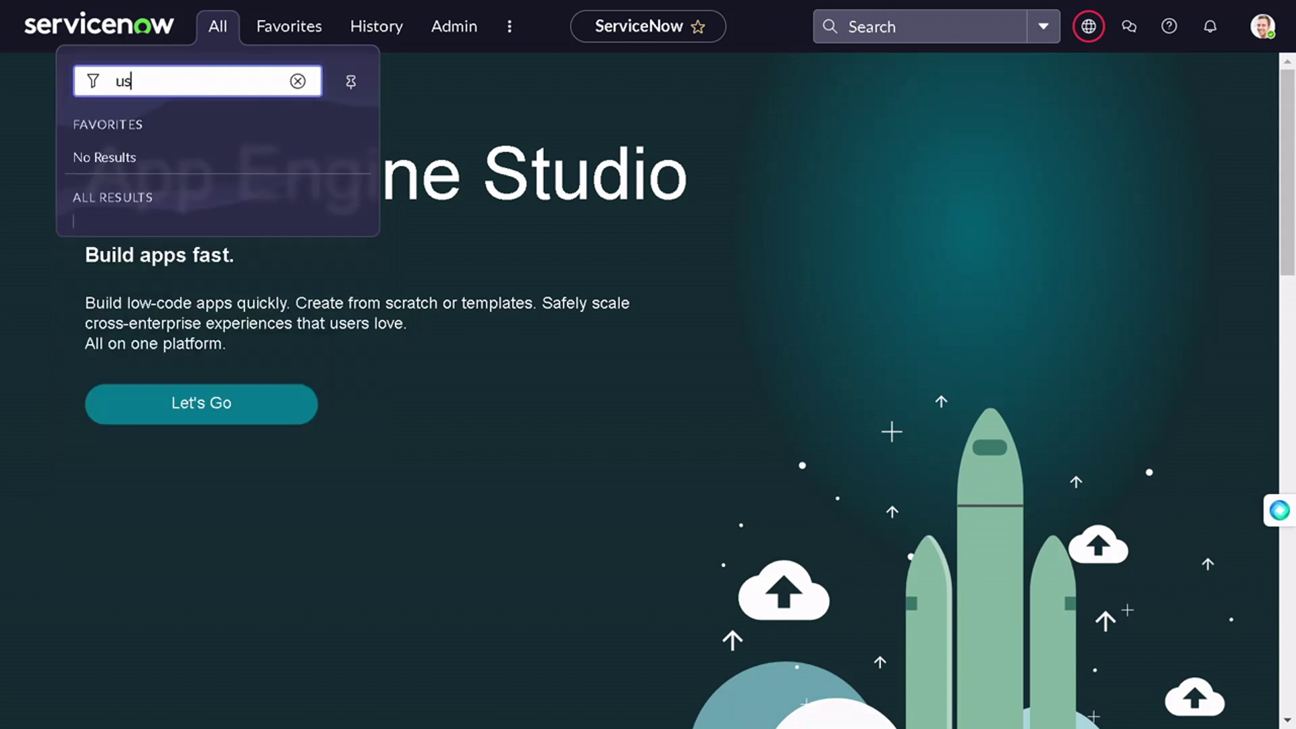
text(er)
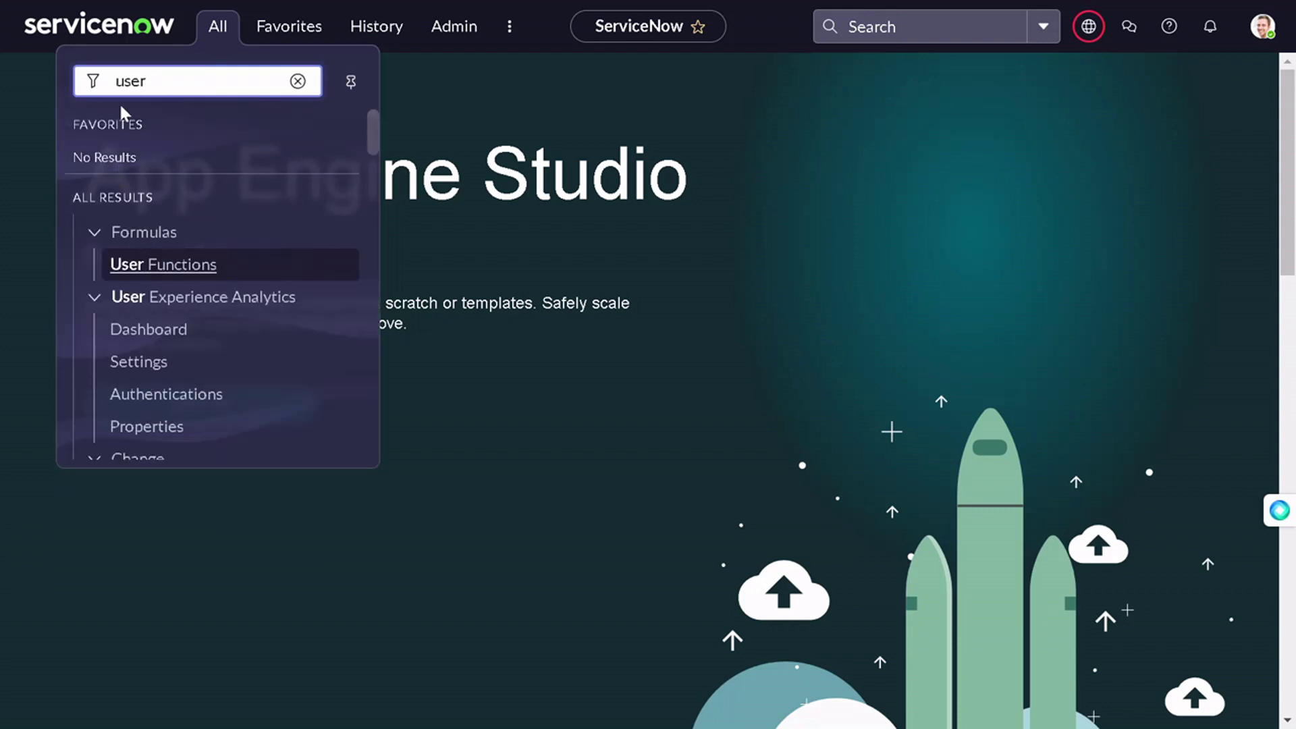
scroll(145, 255, down, 10)
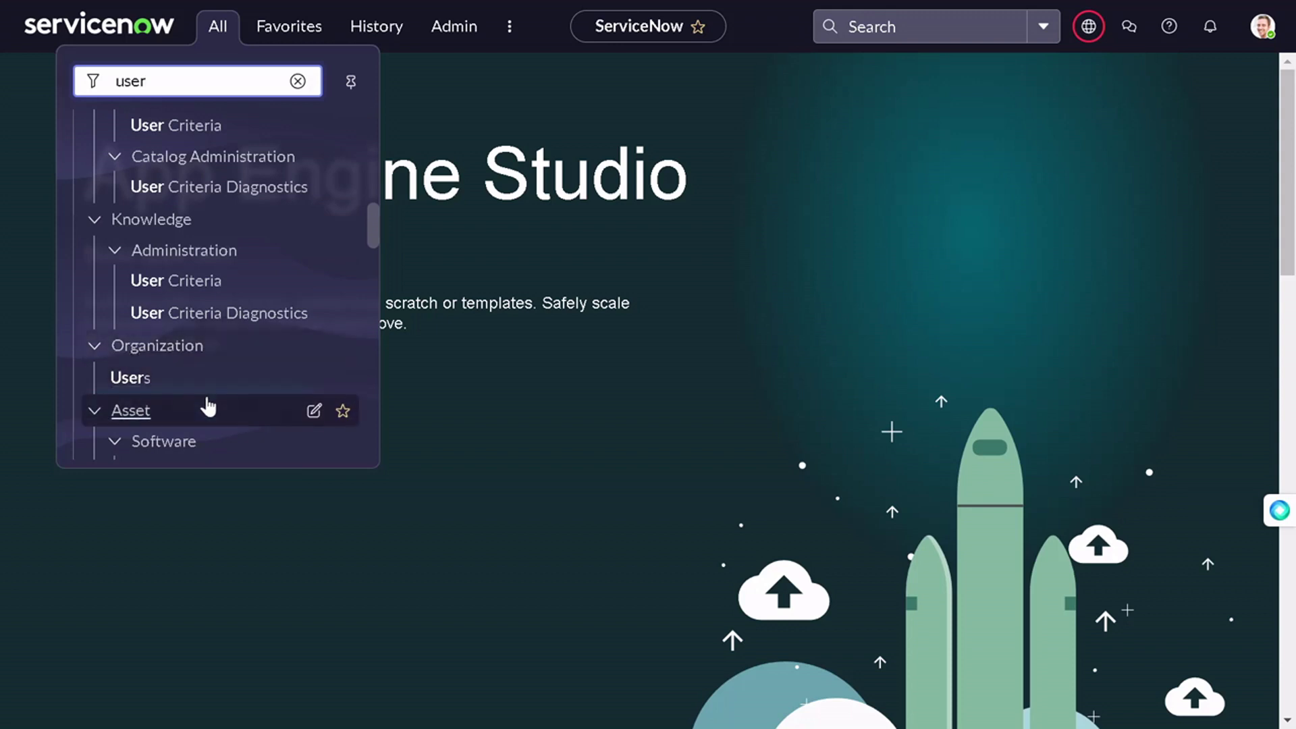
scroll(232, 376, down, 10)
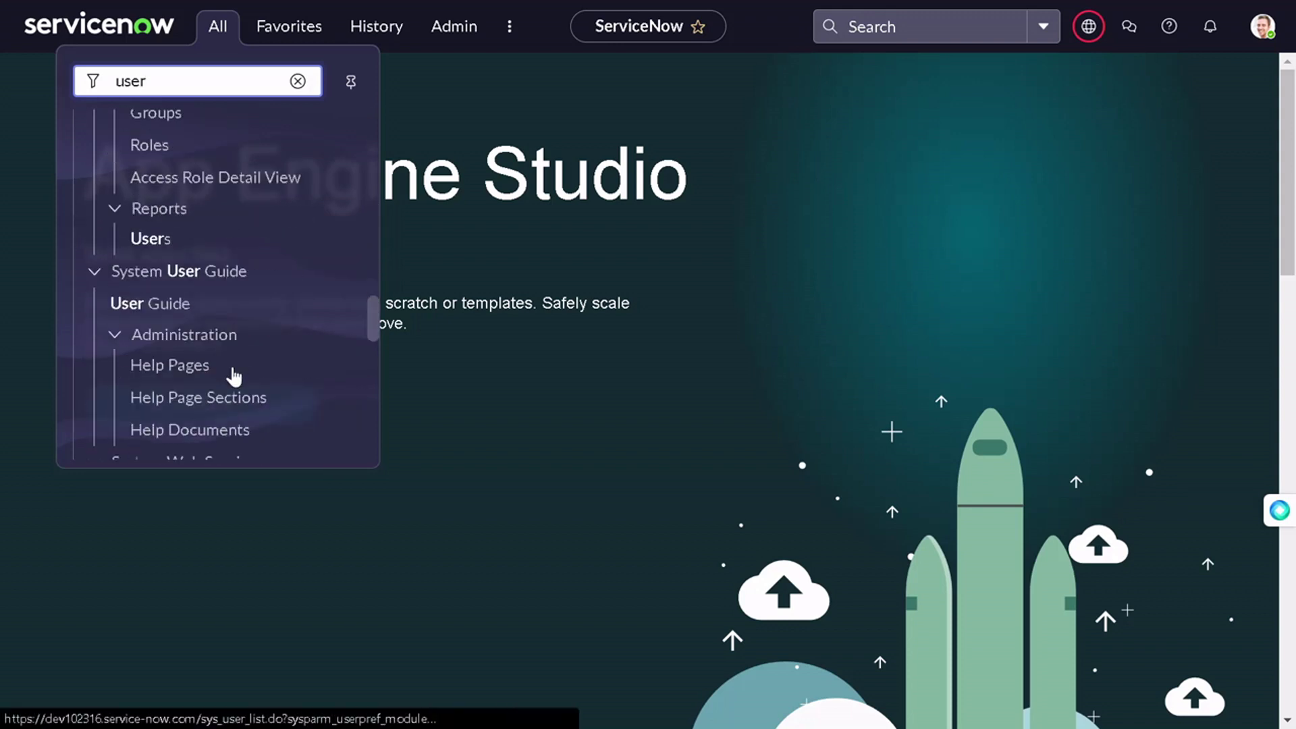
scroll(233, 375, down, 5)
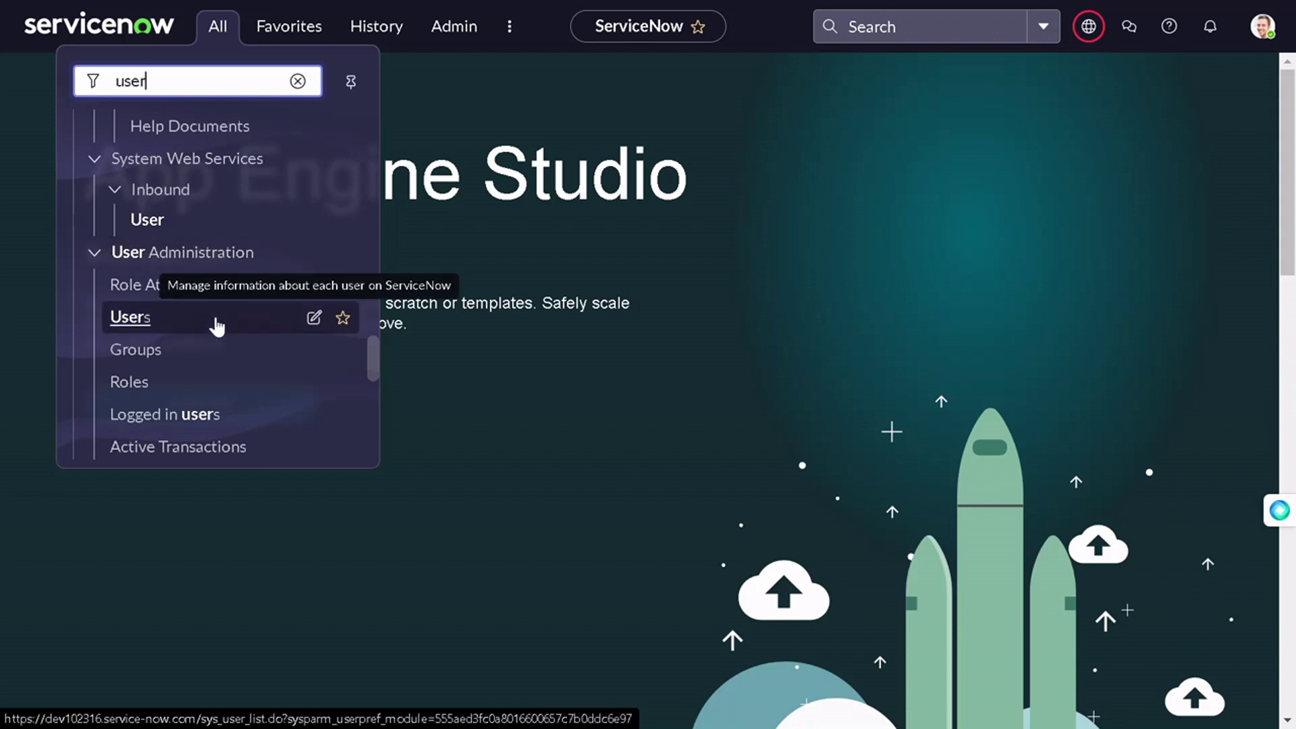
click(336, 317)
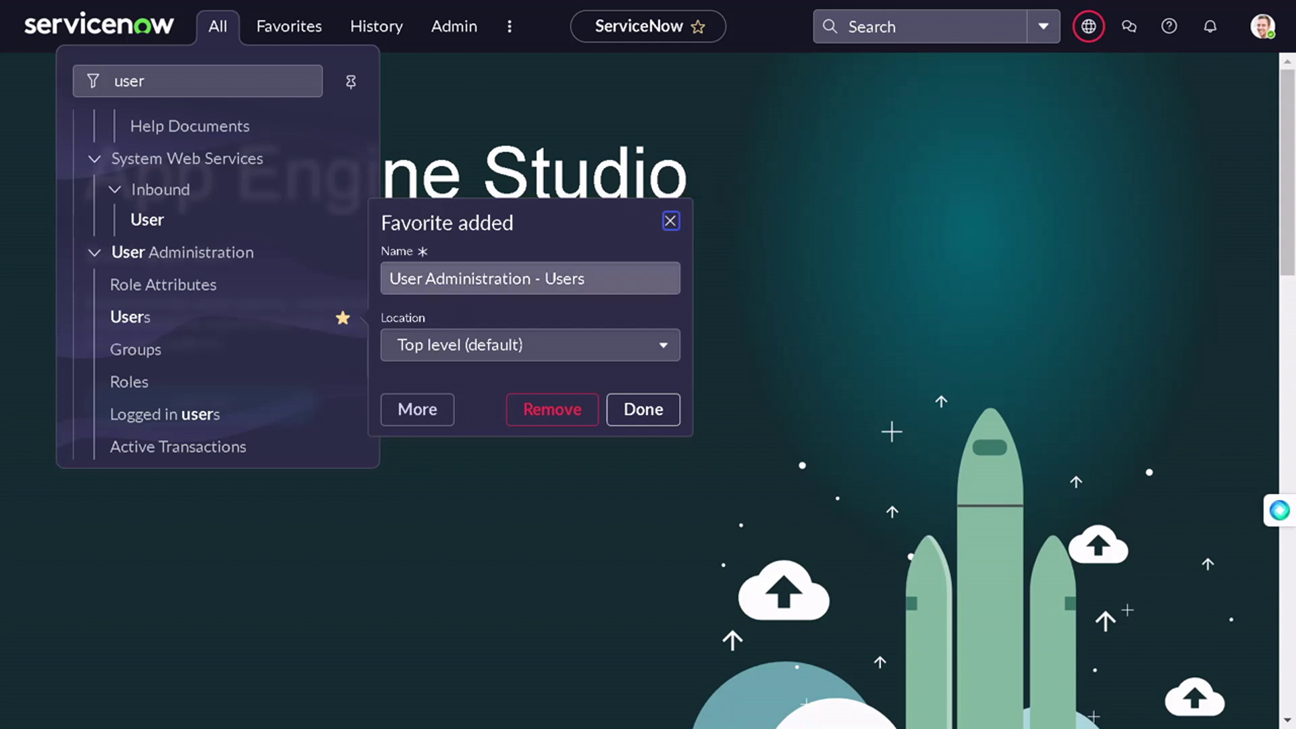
Rename the new User Administration favorite to Users.
key(Tab)
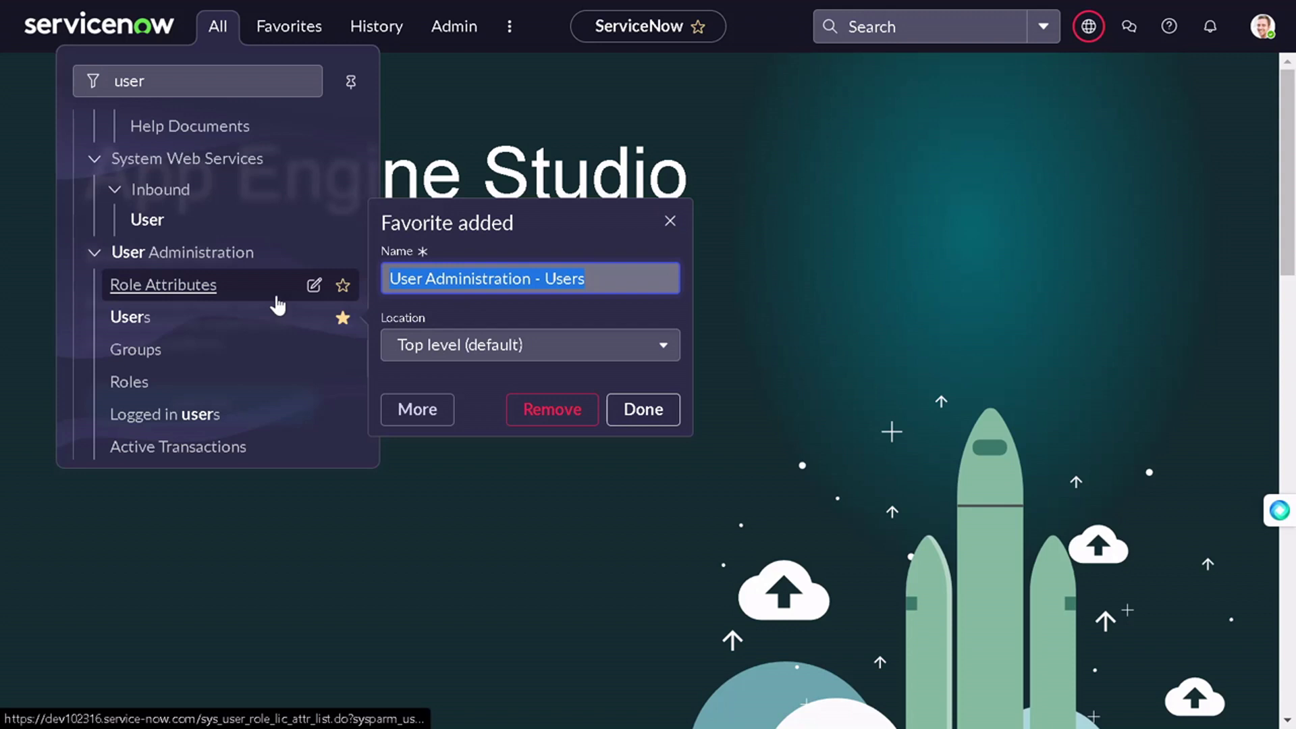
key(BackSpace)
text(USer)
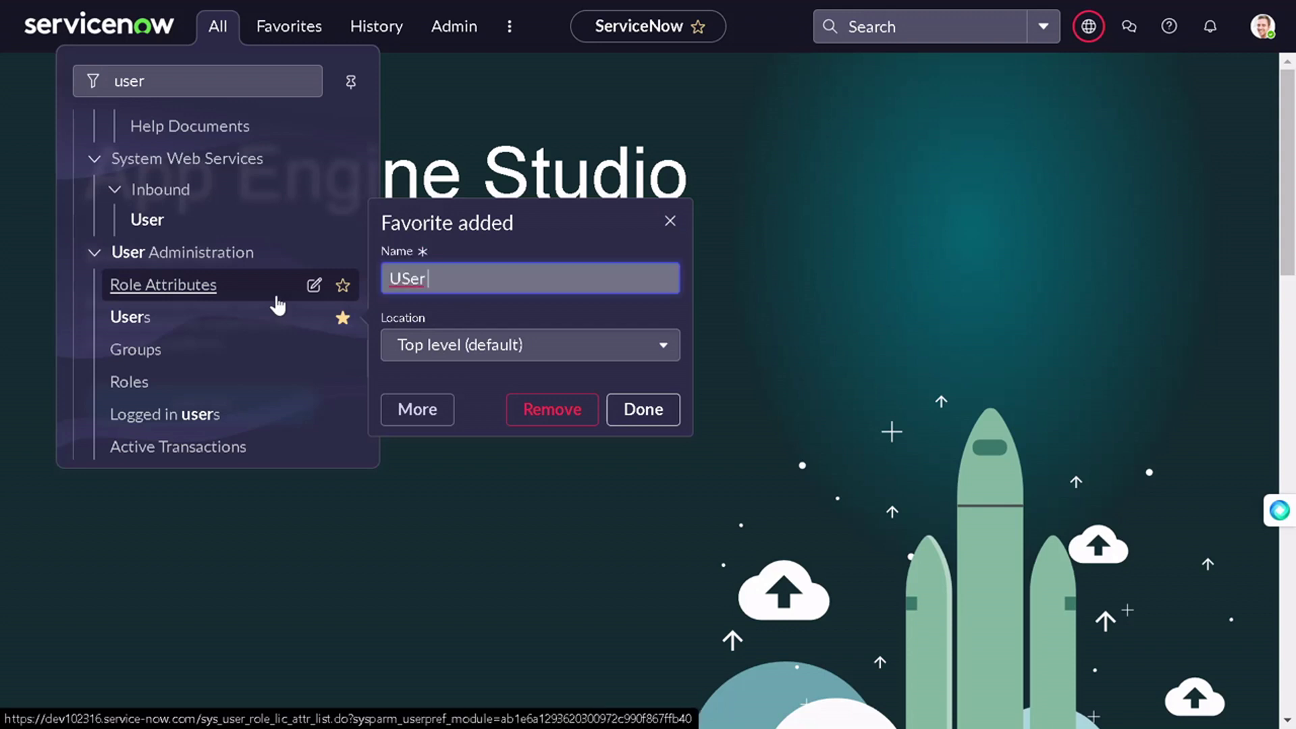
key(BackSpace)
key(BackSpace)
text(sers)
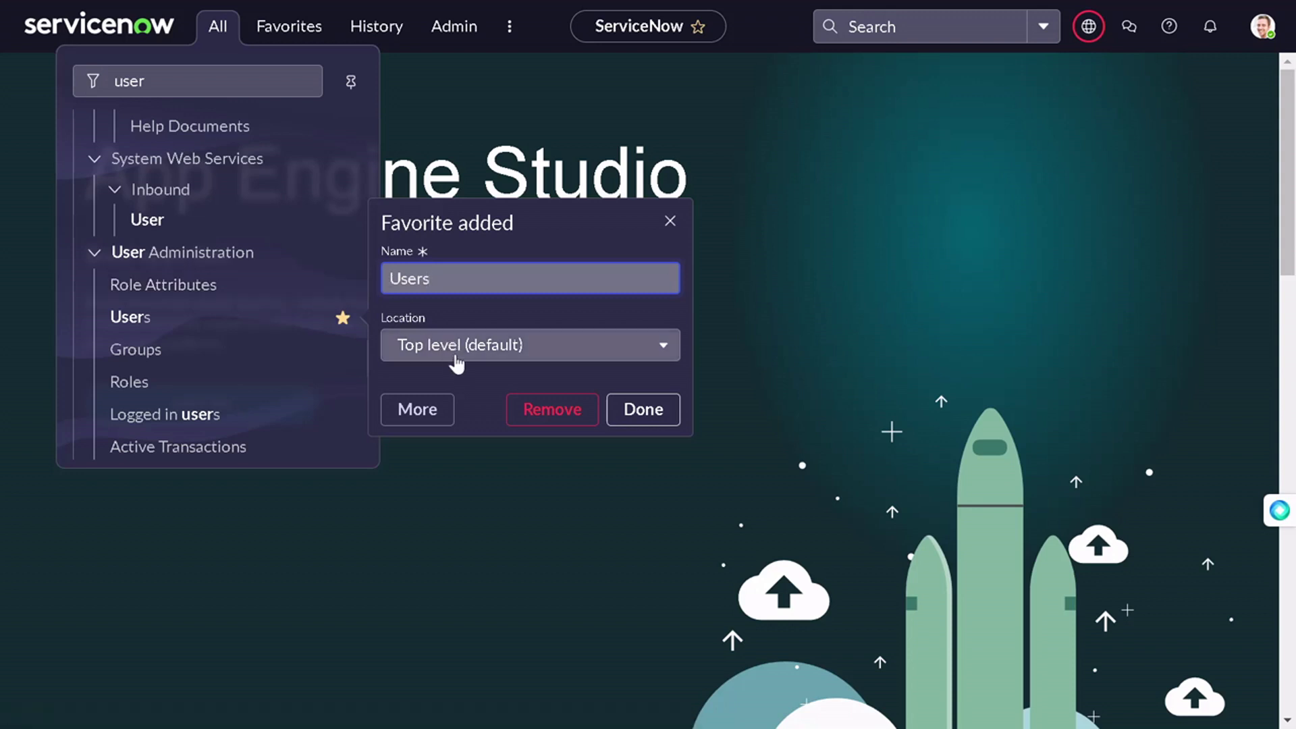
Place the Users favorite in the Day to Day group and expand that group in the favorites.
click(455, 361)
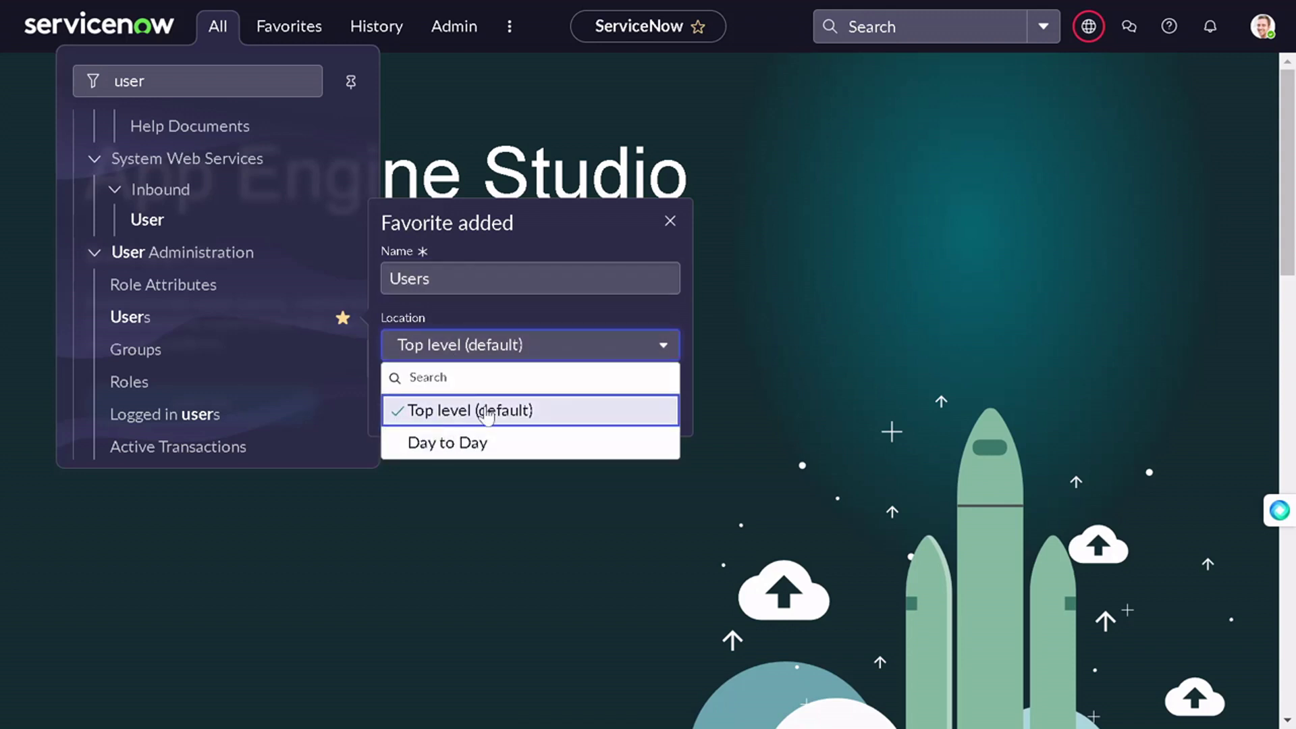
click(456, 459)
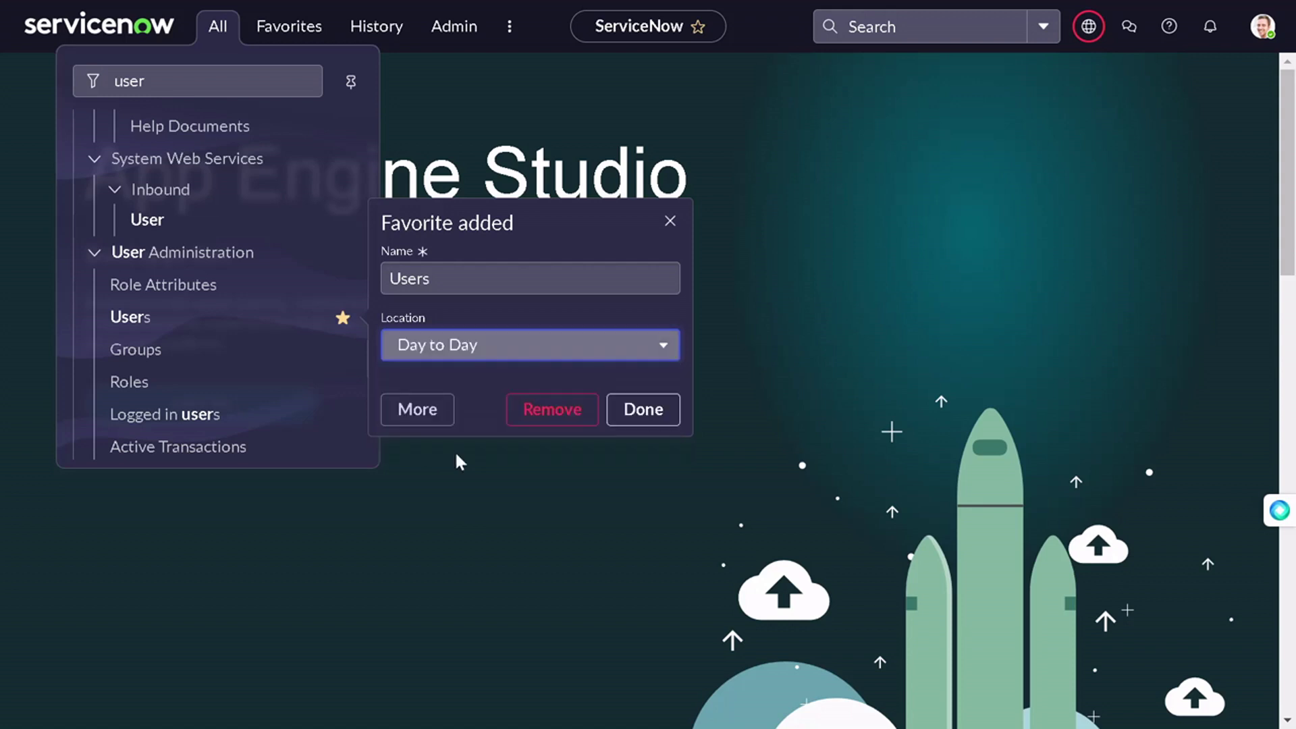
click(645, 410)
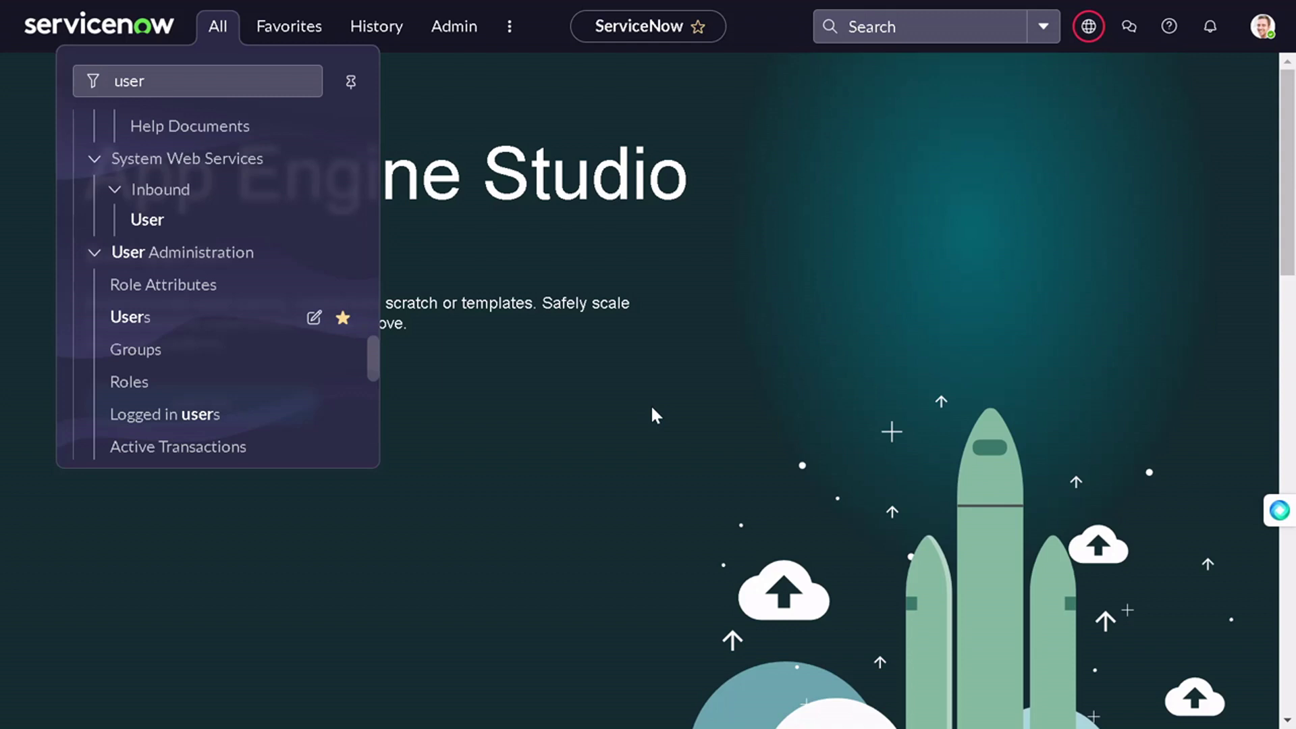
click(281, 28)
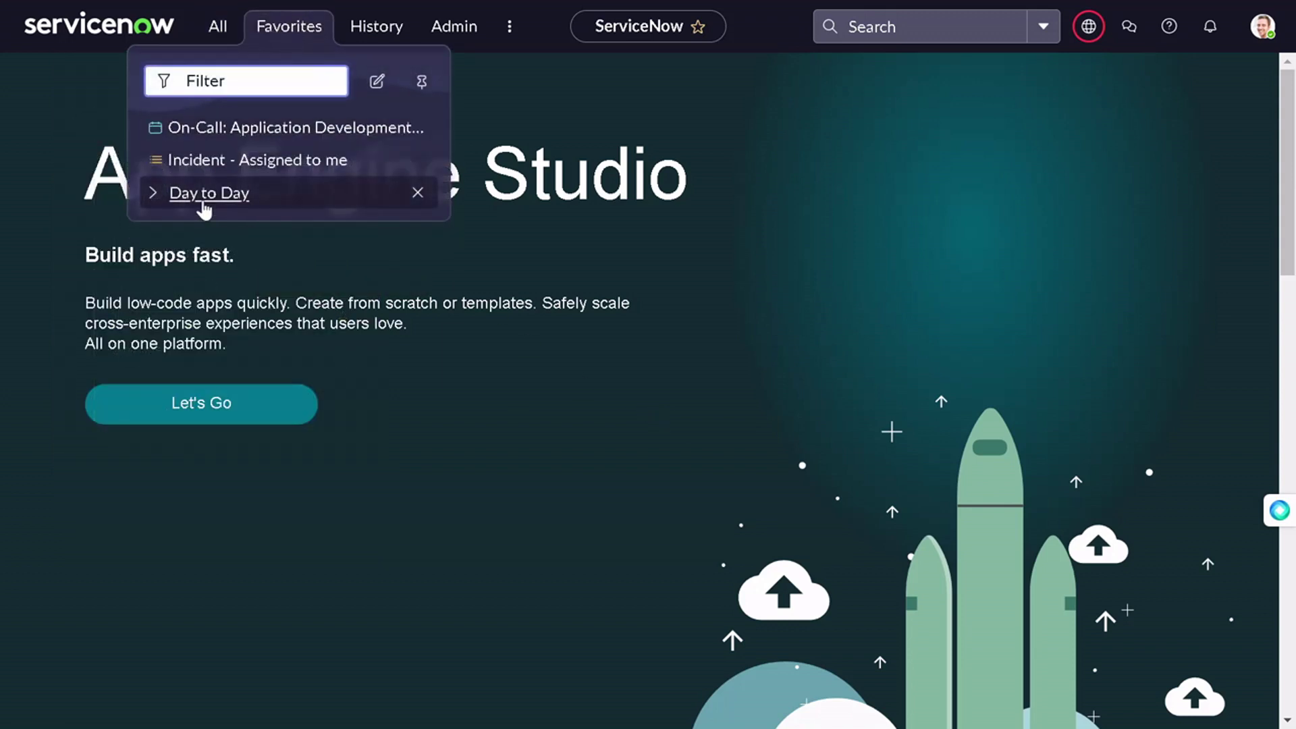
click(152, 195)
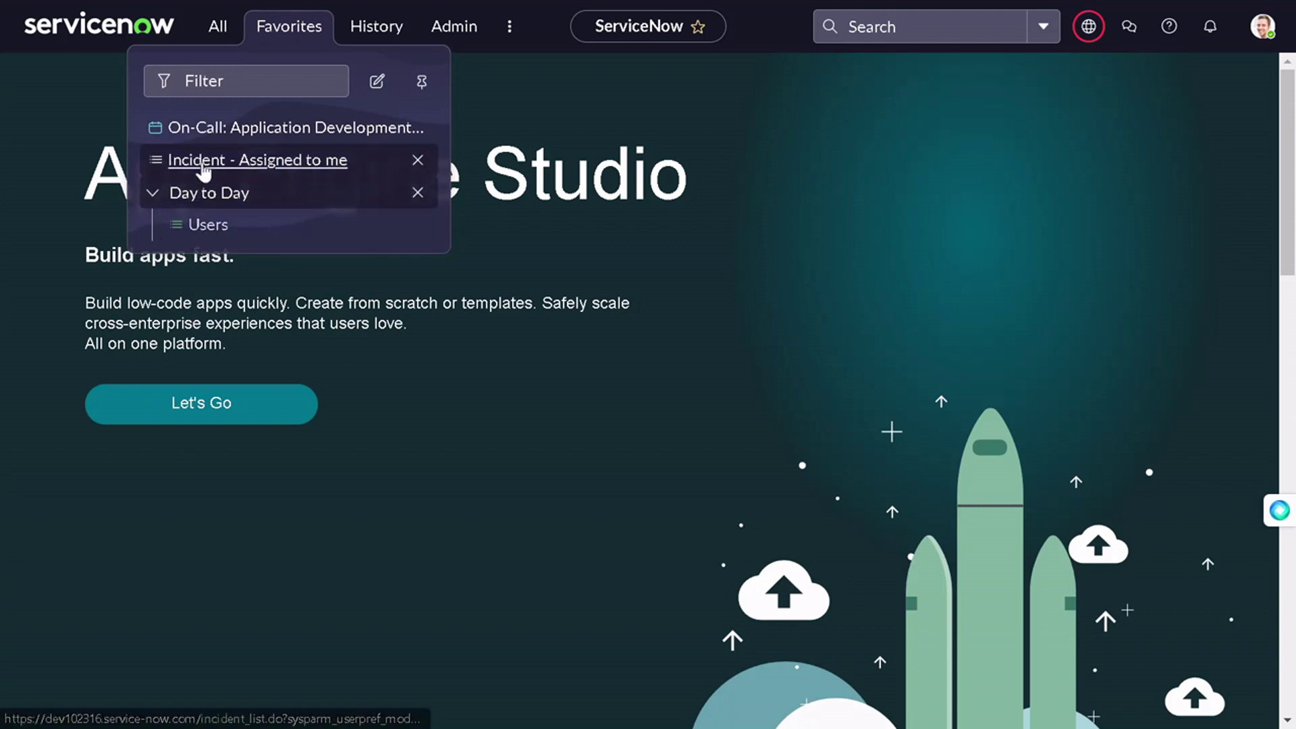
Open the Groups list under User Administration and filter it to records whose Active value is true.
click(221, 28)
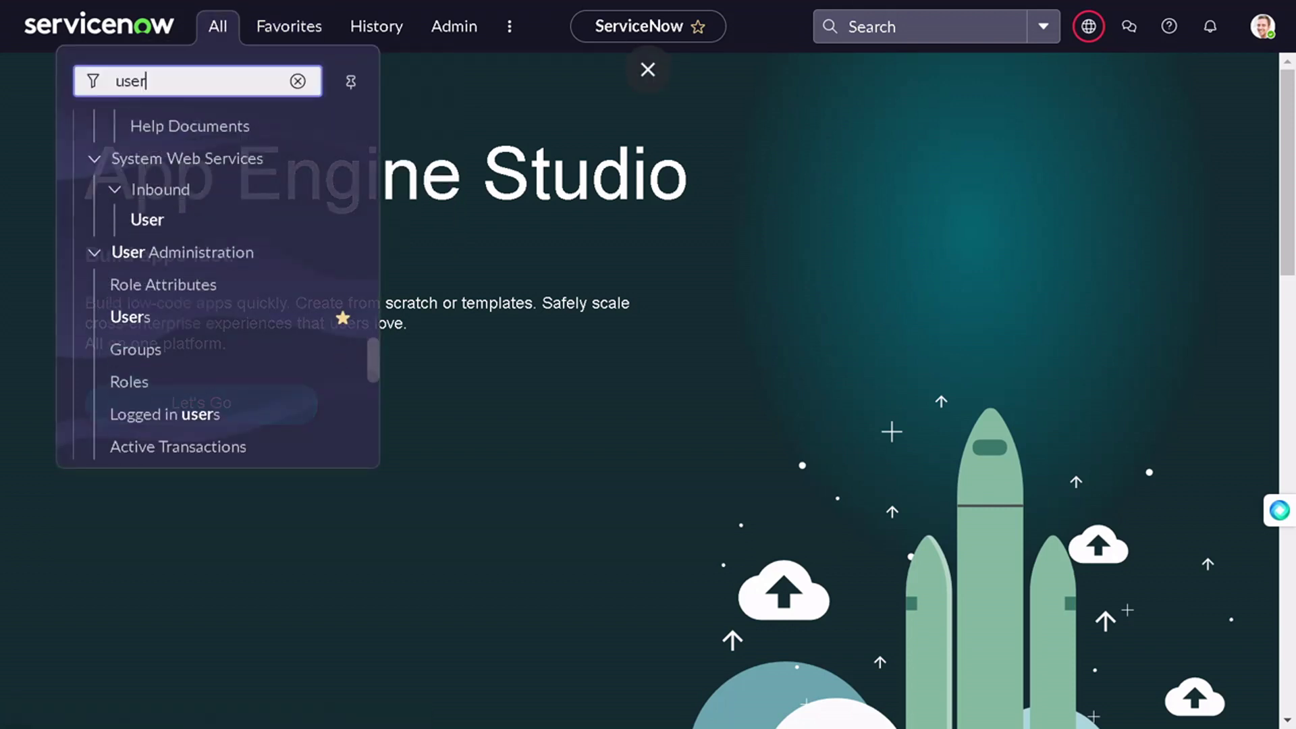
click(197, 358)
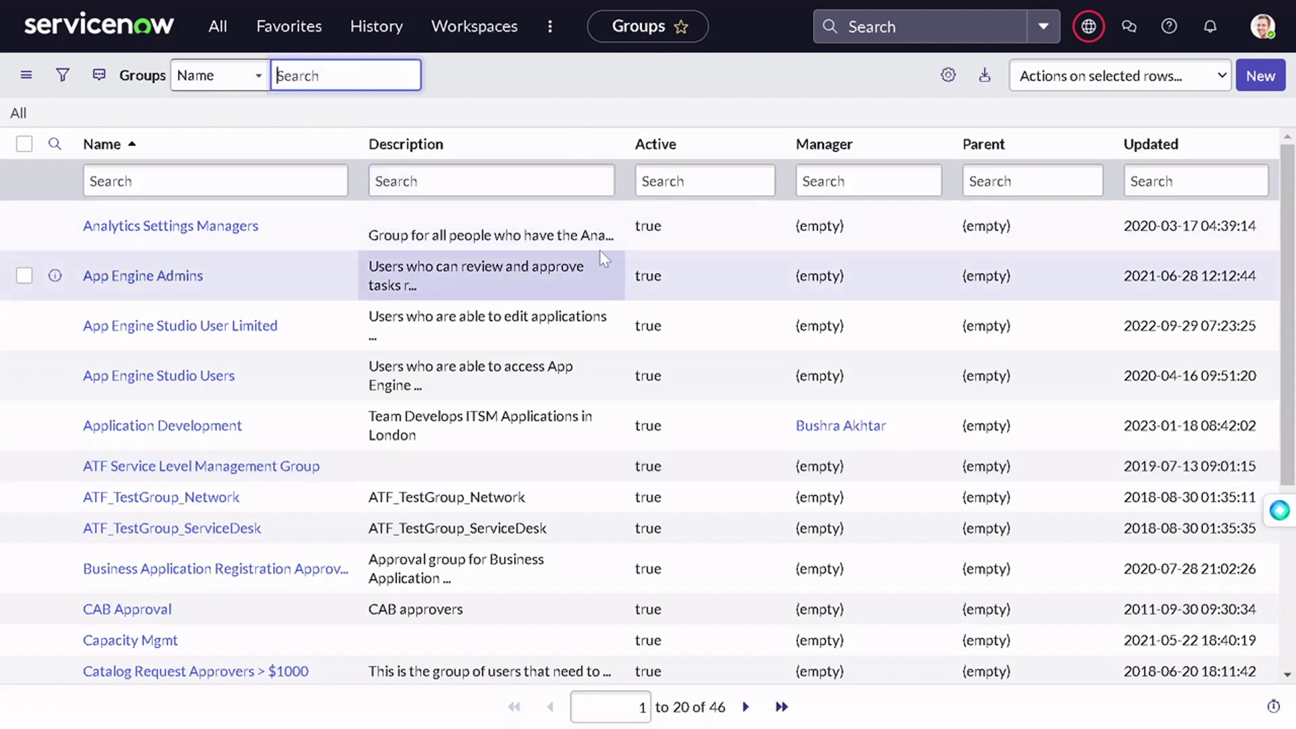
right_click(717, 206)
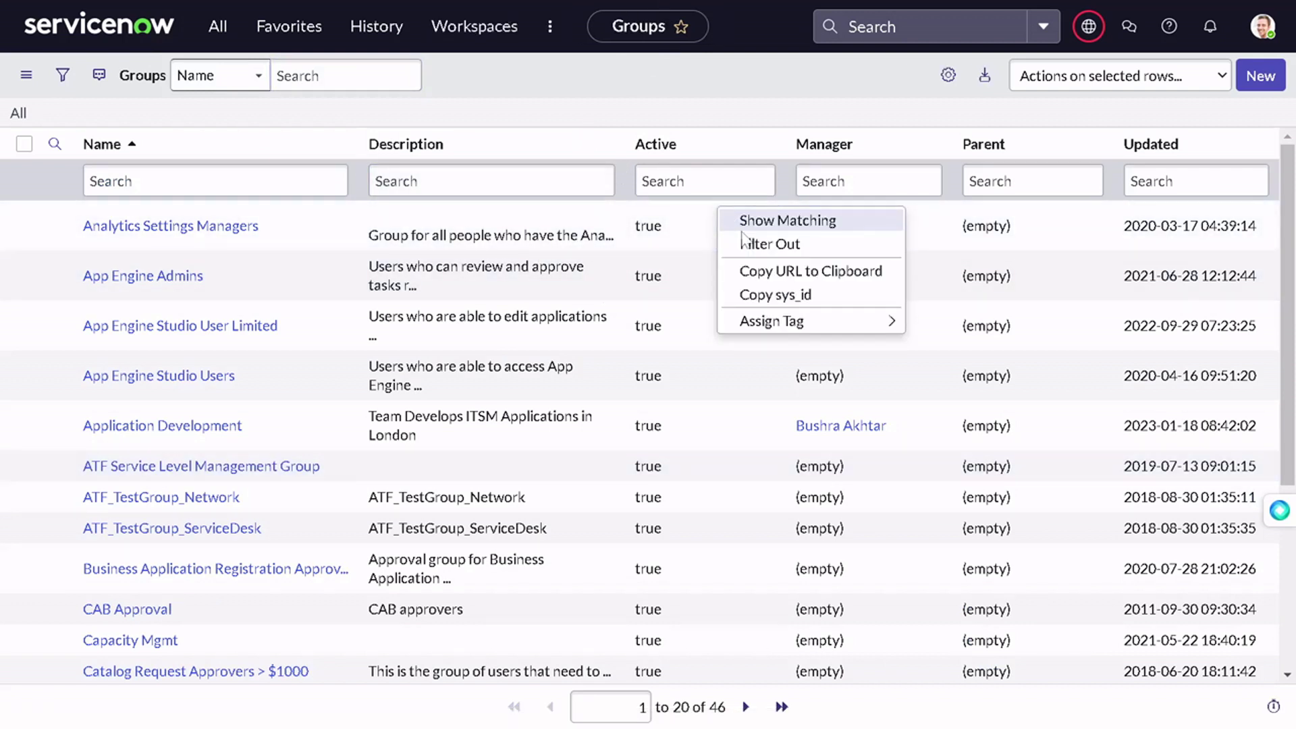
click(749, 216)
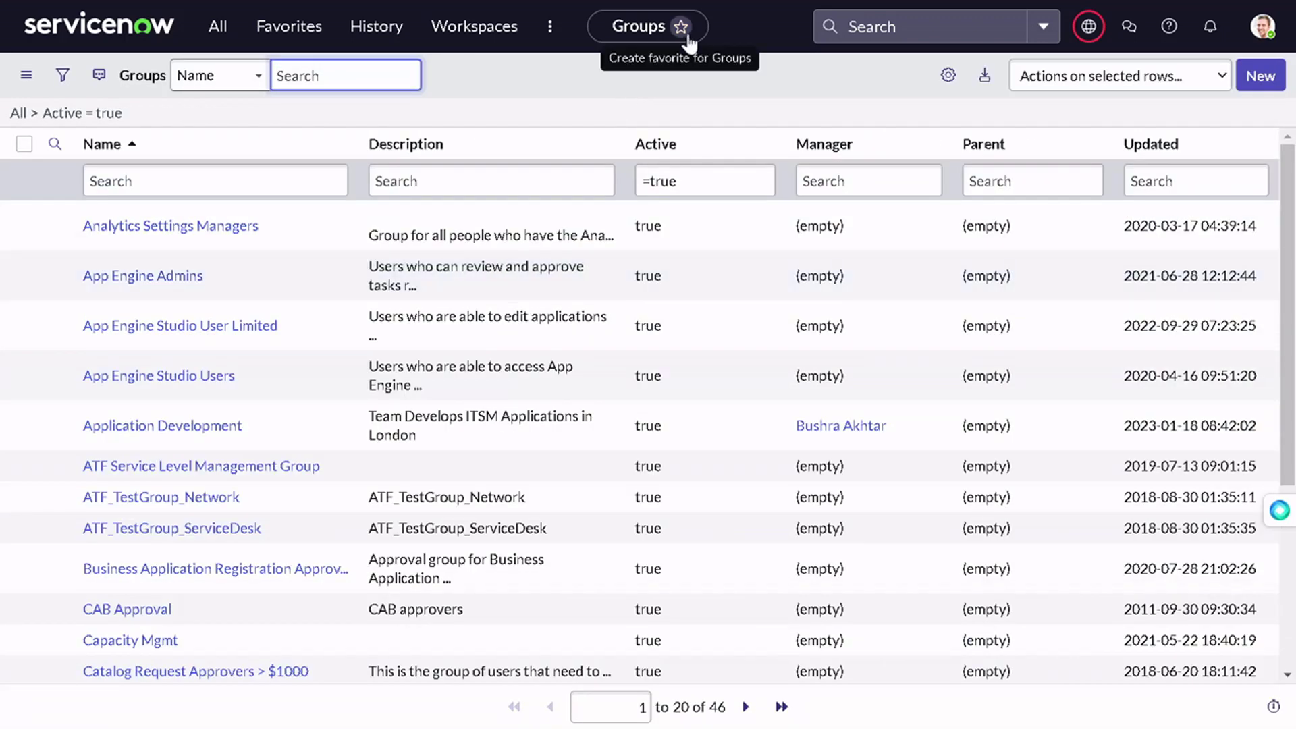
Add the filtered Groups list to the favorites, located in the Day to Day group.
click(683, 33)
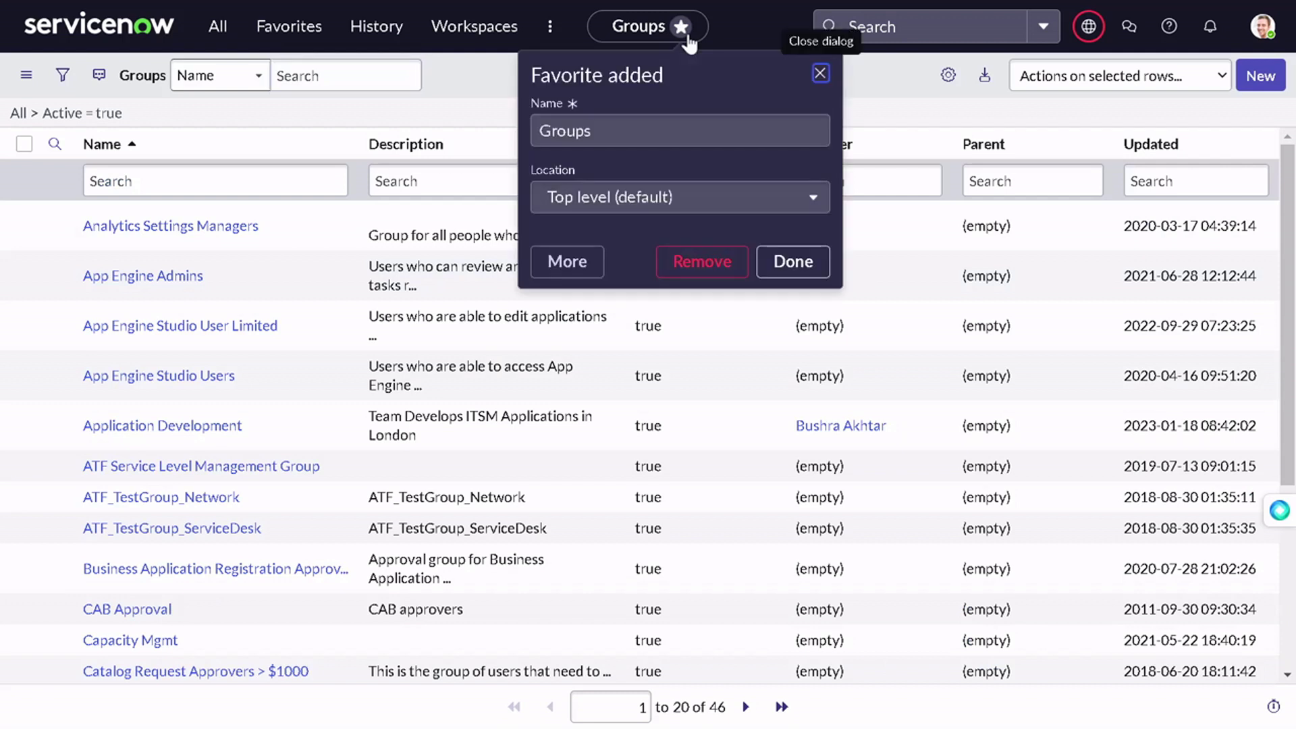
click(607, 202)
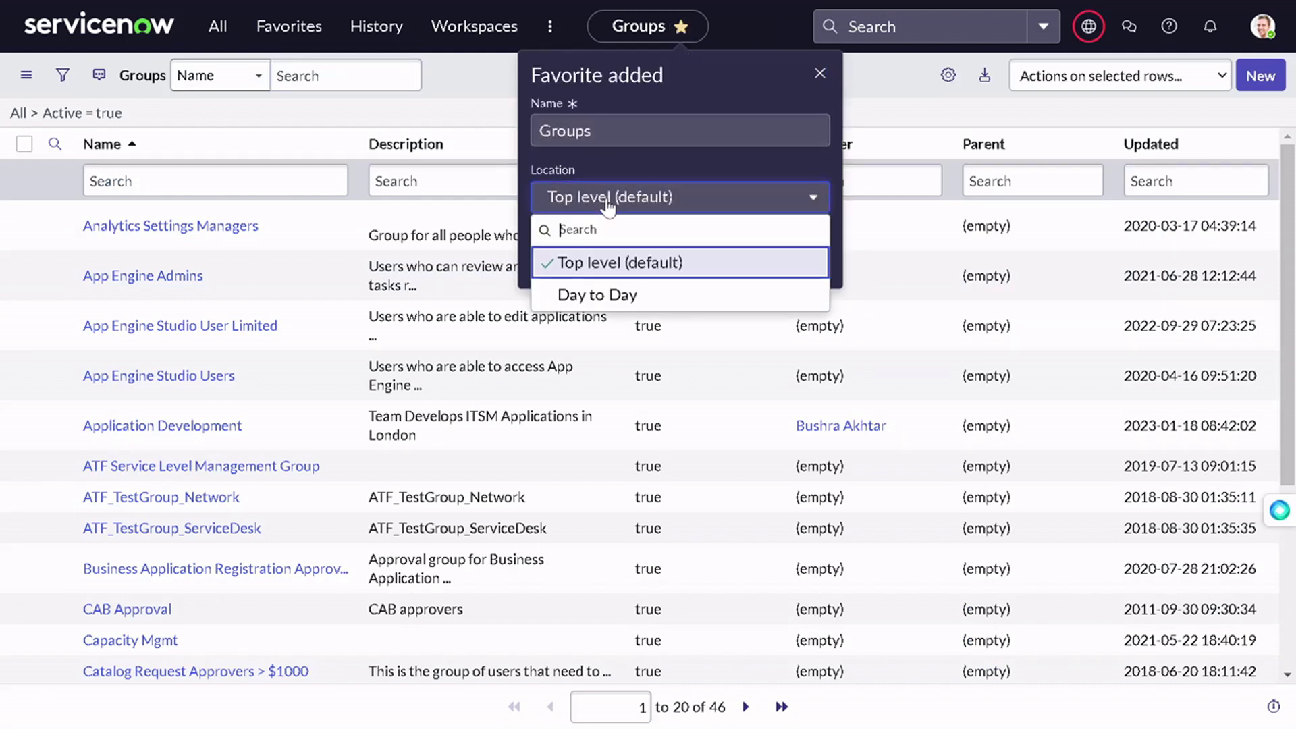
click(618, 296)
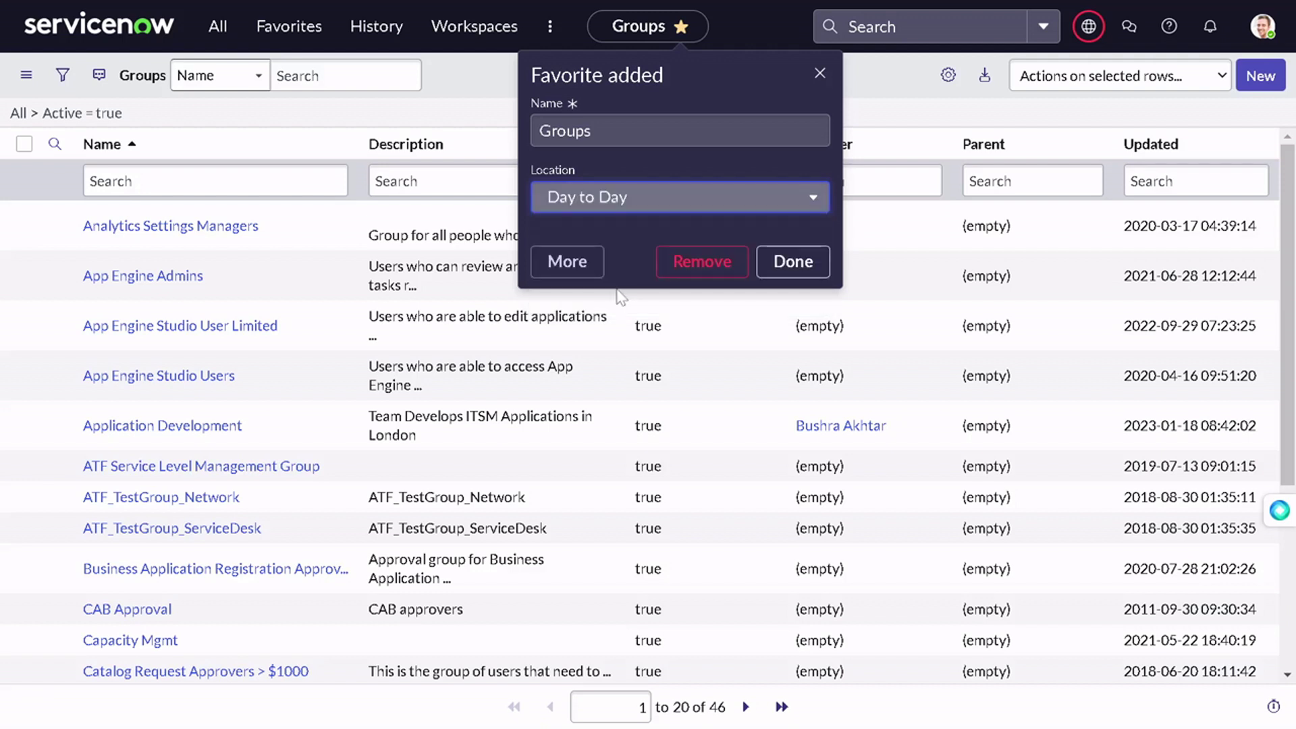
click(787, 262)
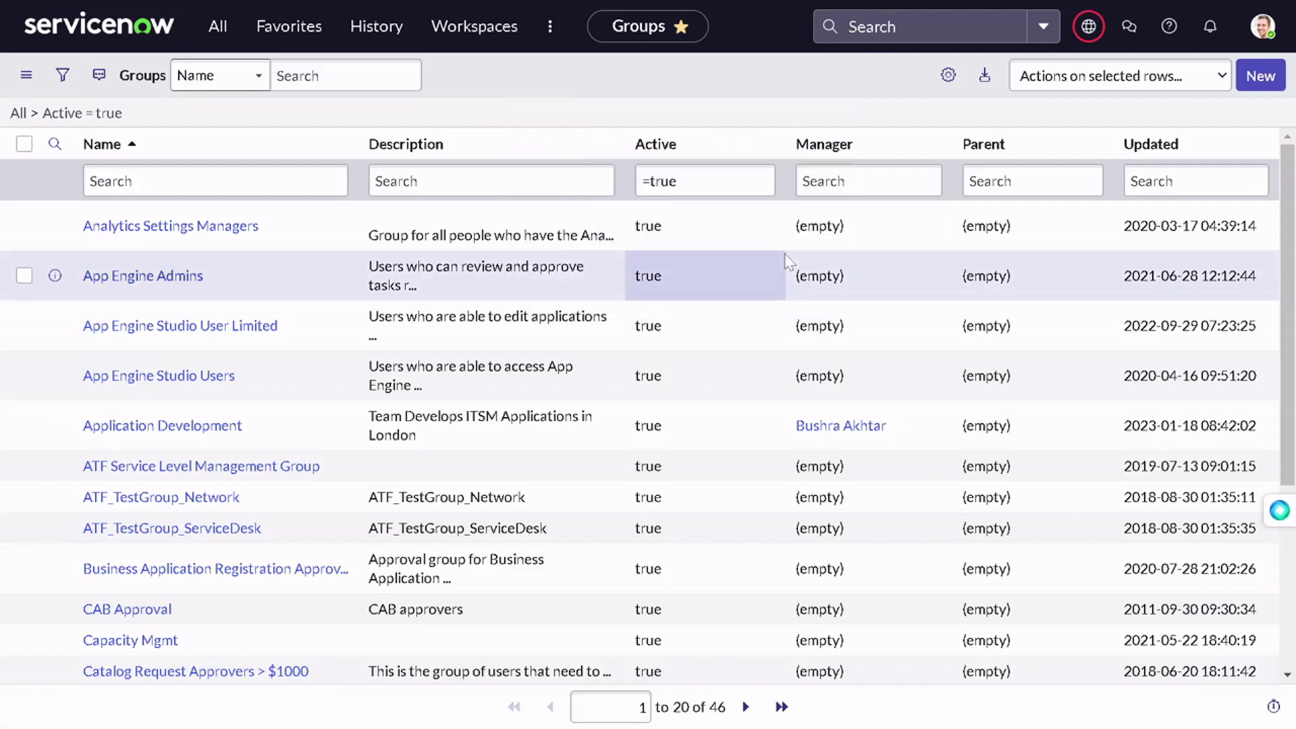
Review the Day to Day favorites, and search all navigator modules for group.
click(285, 42)
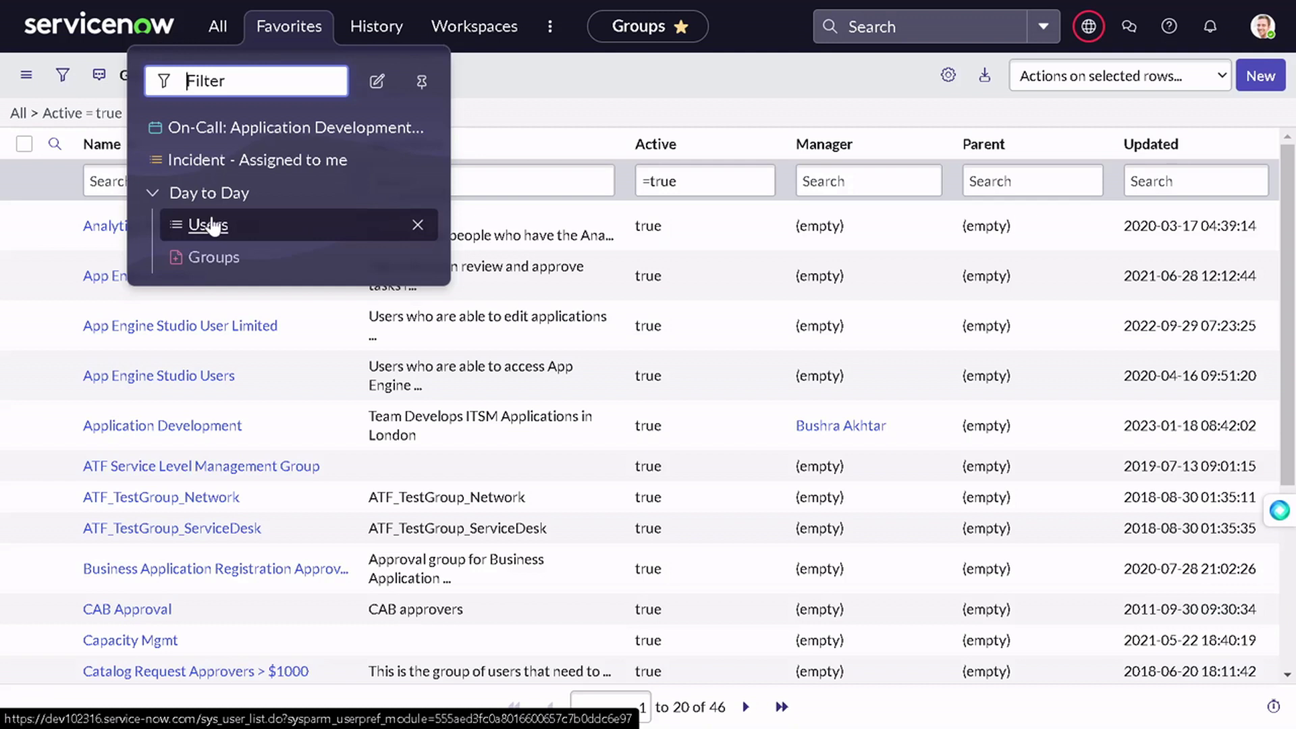
click(214, 26)
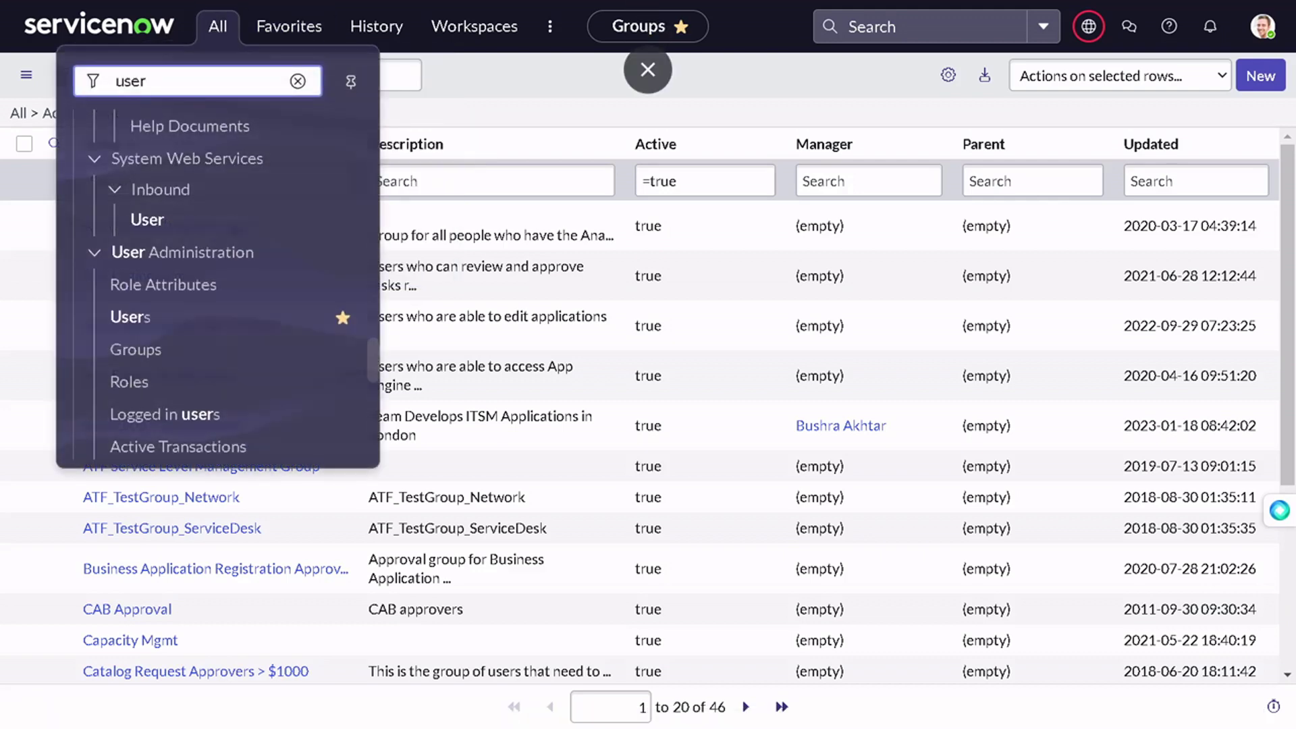
click(297, 82)
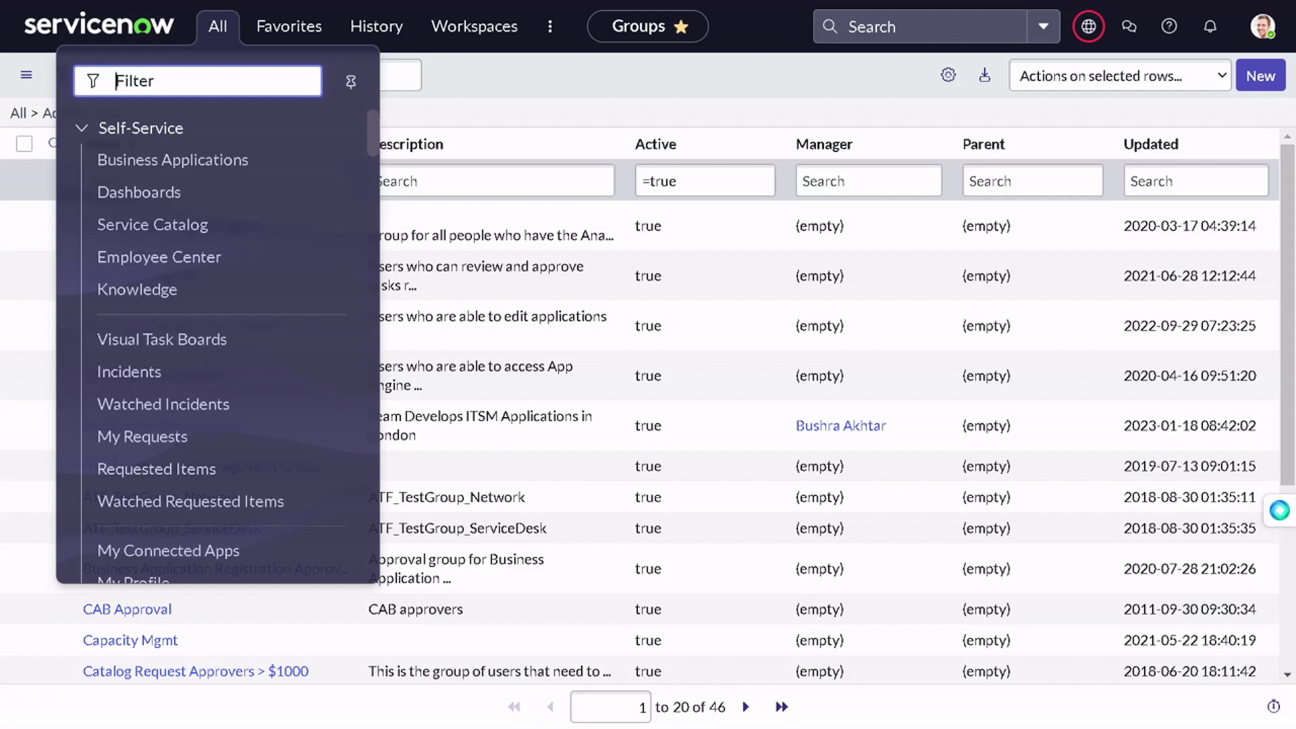
text(group)
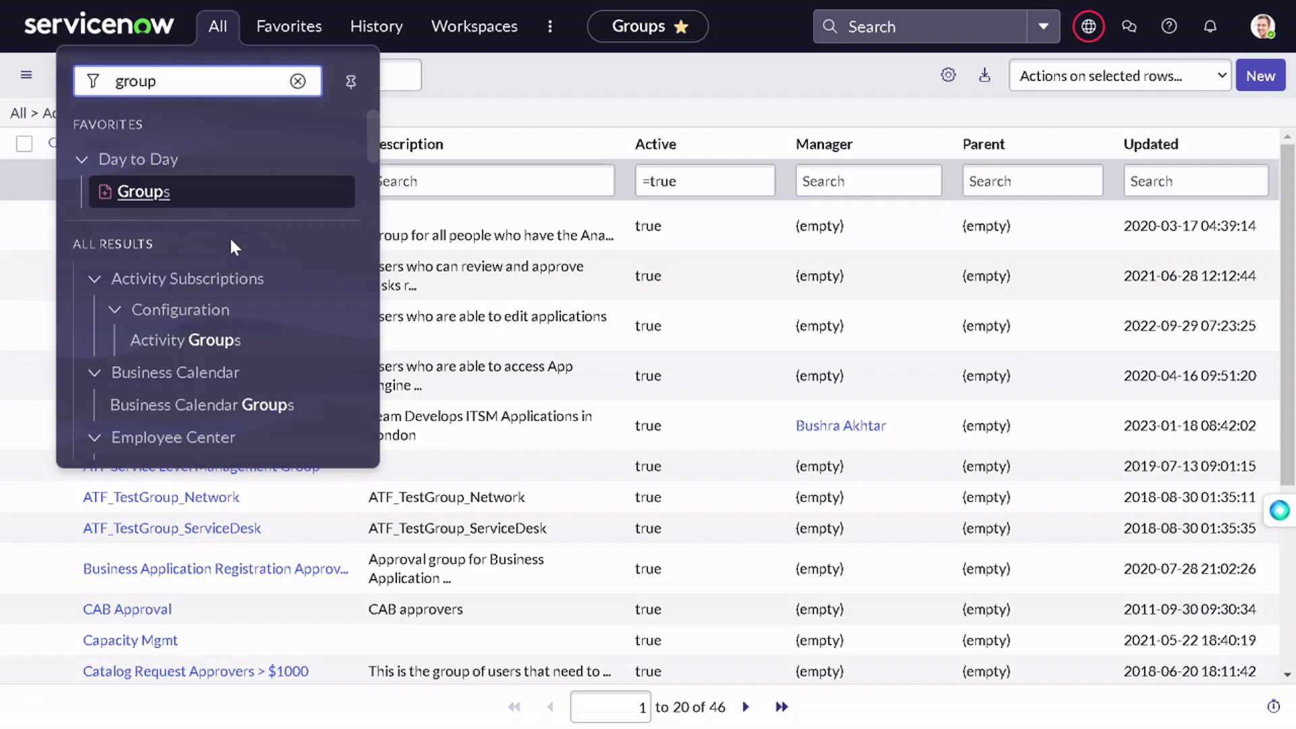
Filter the navigator by "notification tr" and open Notification Triggers under Workspace Experience Administration.
click(297, 82)
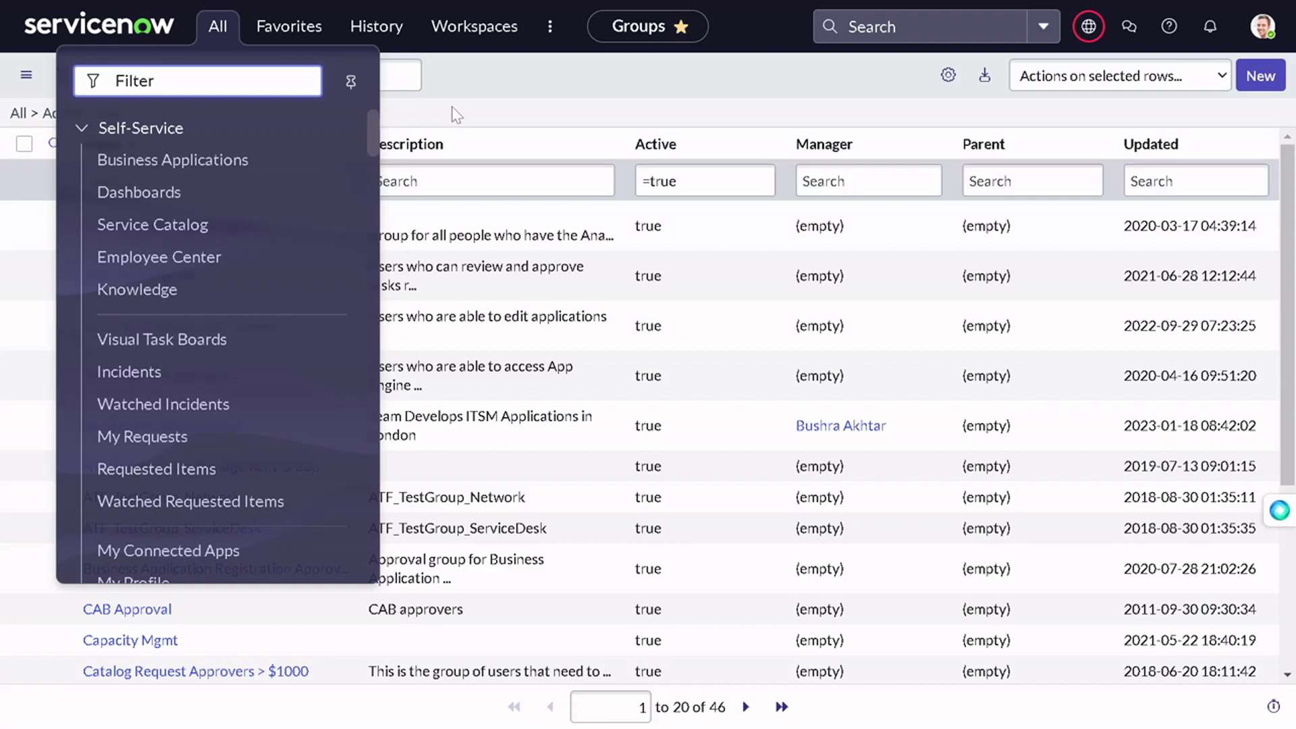
text(notificat)
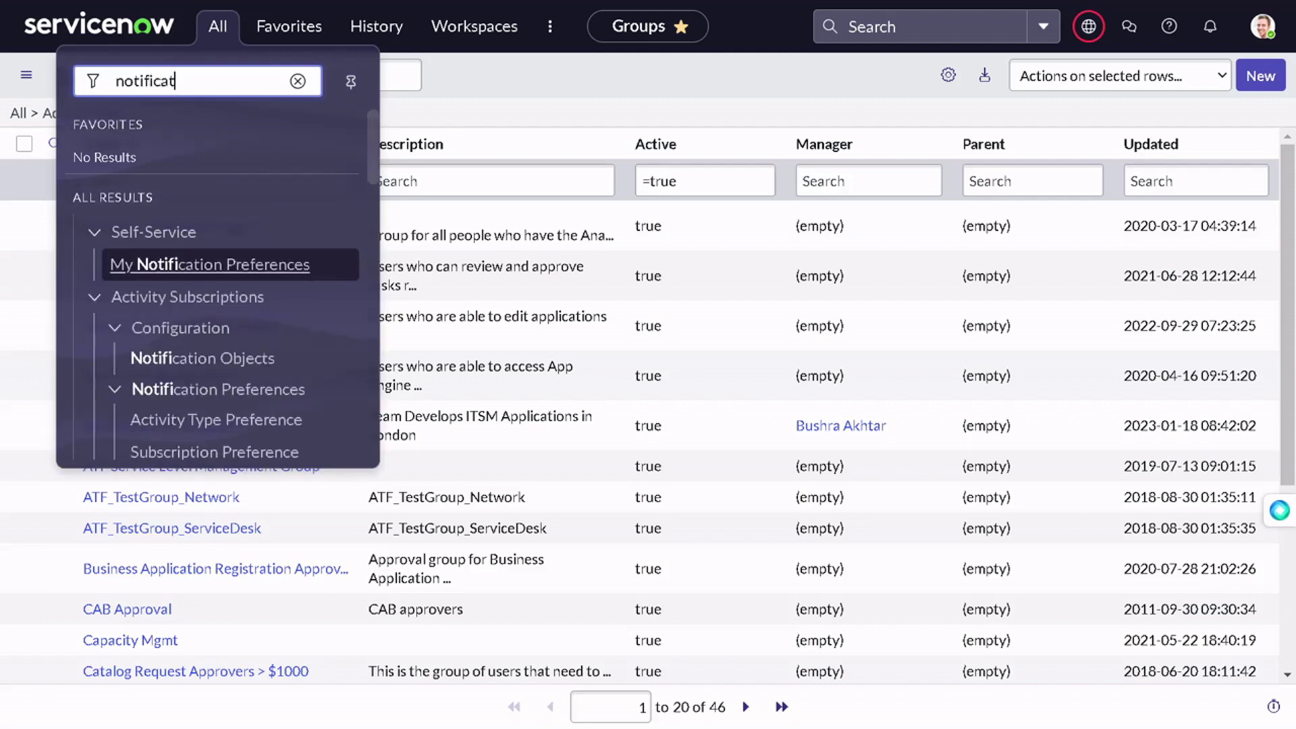
text(ion tr)
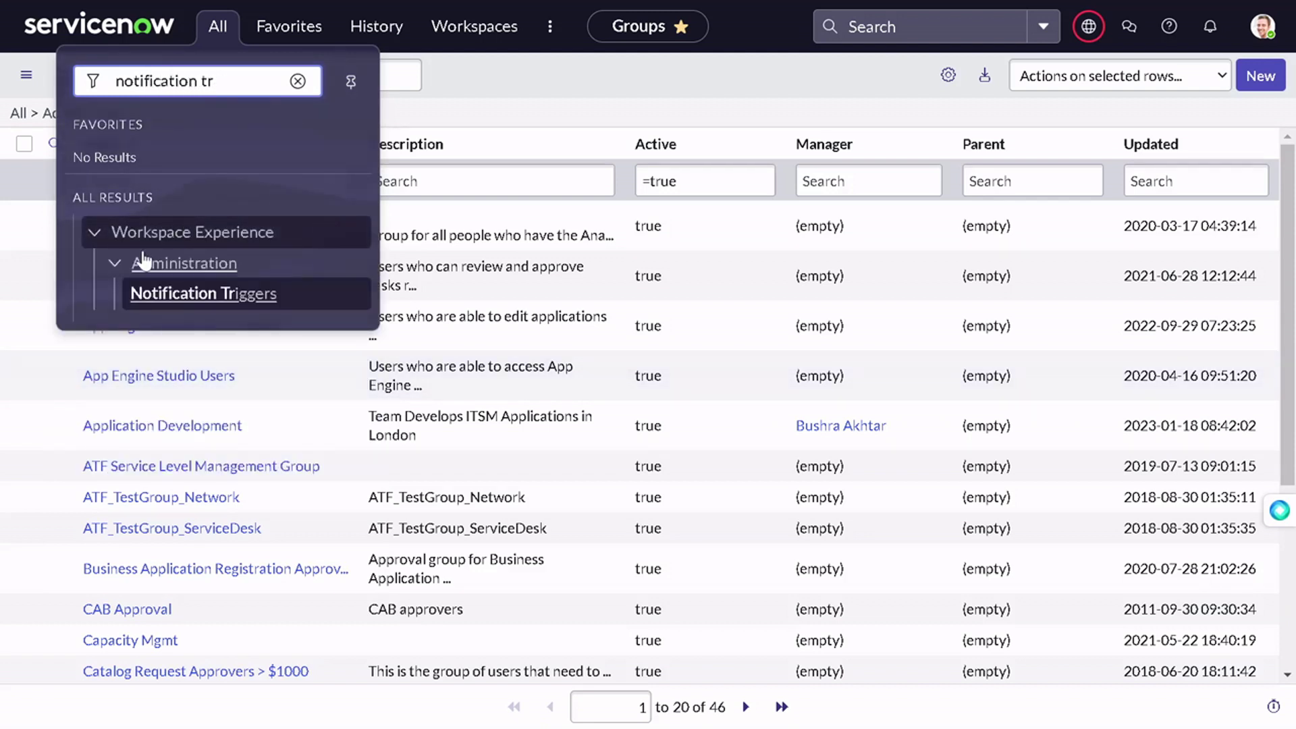
click(168, 295)
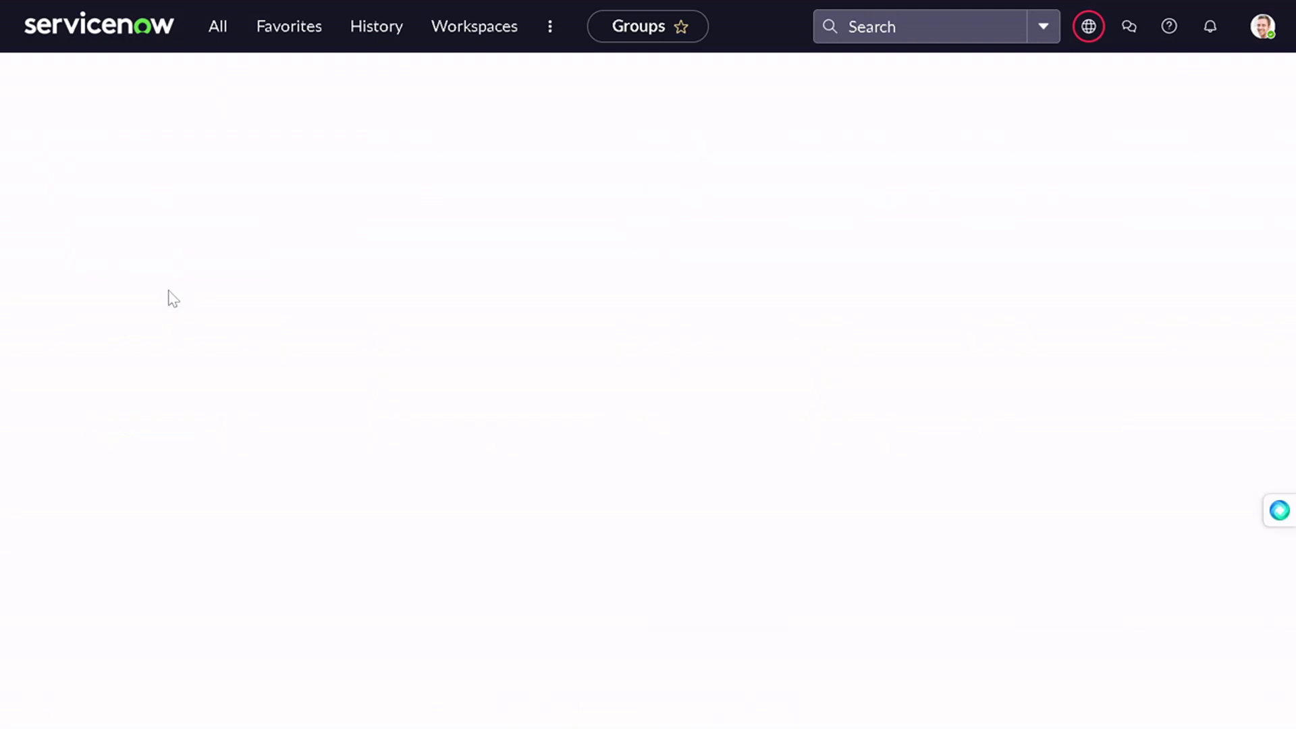
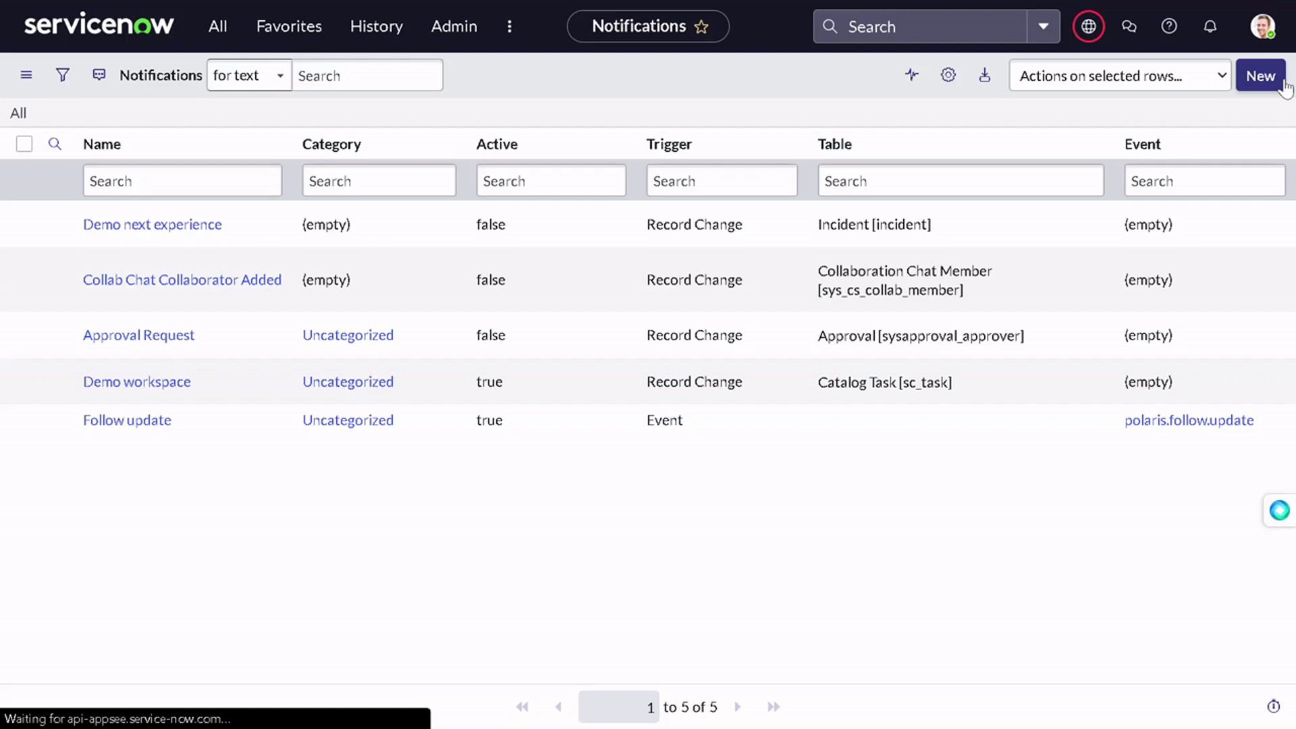
Create a new notification record and name it Incident In progress.
click(1283, 81)
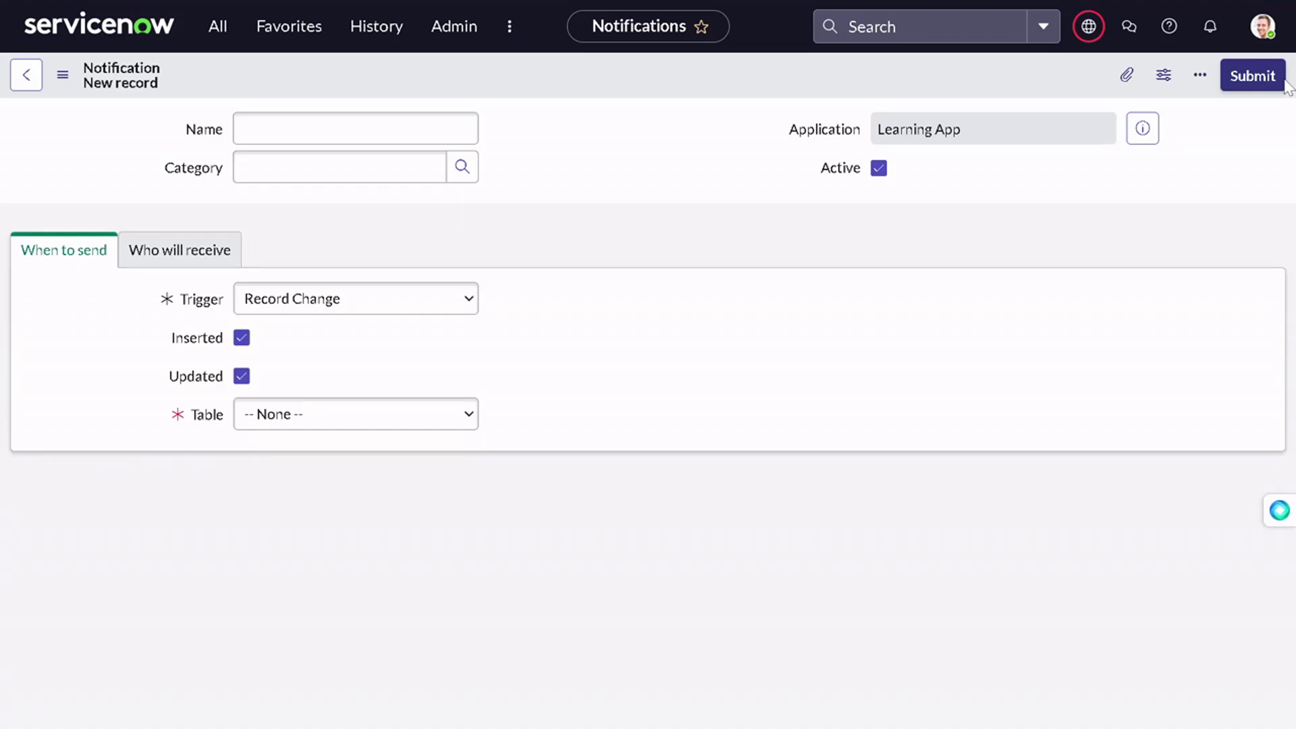
click(324, 133)
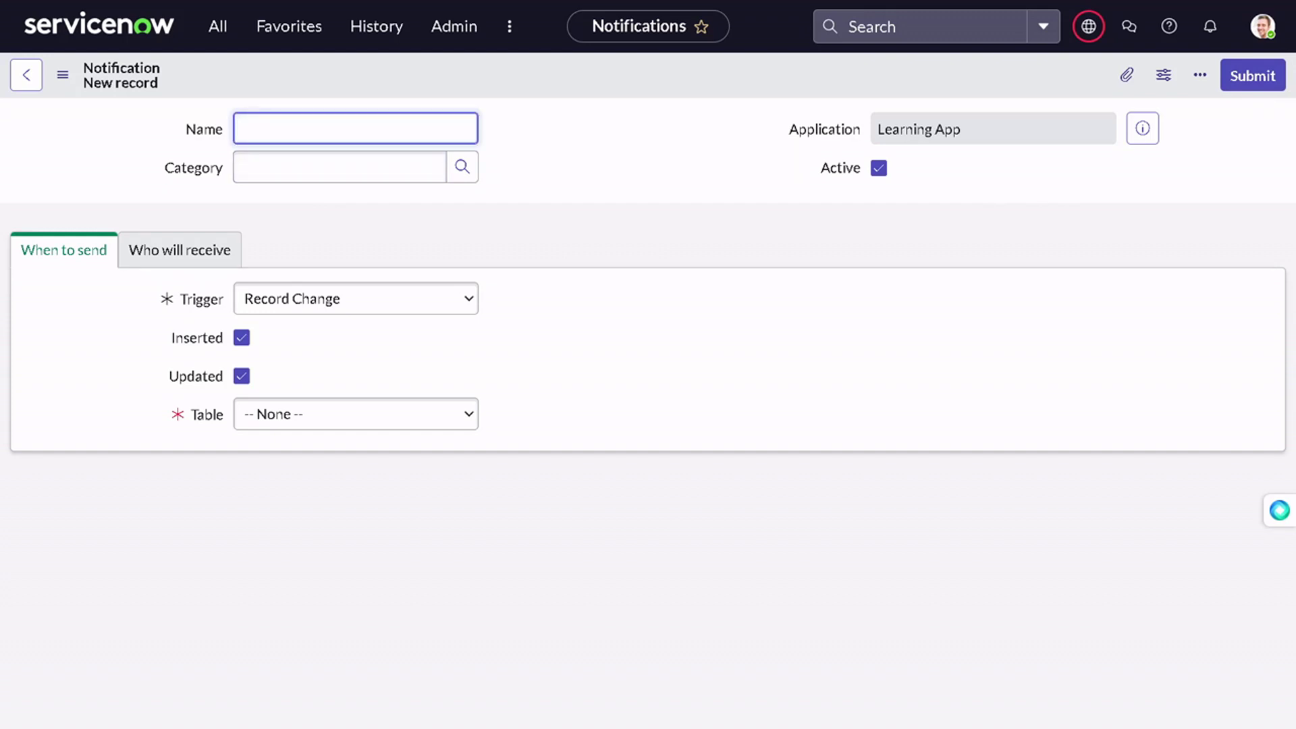
text(Incidenn)
key(ctrl+a)
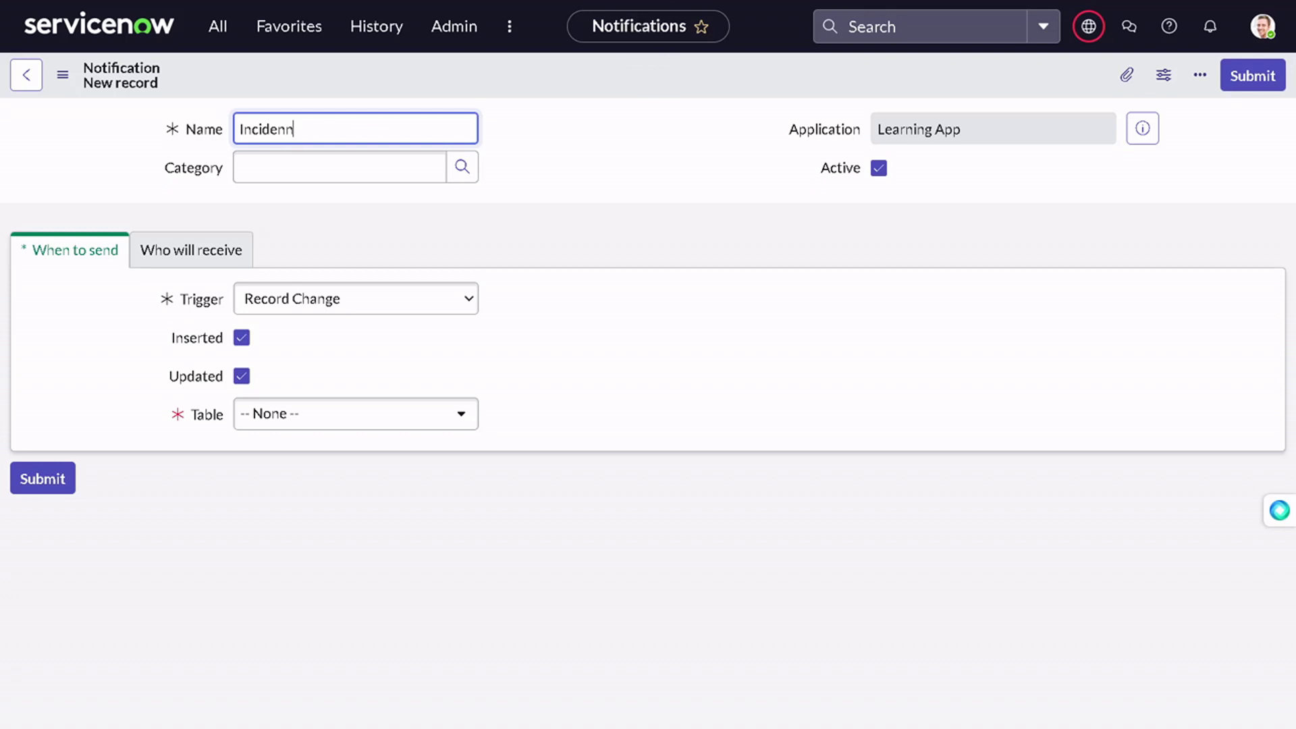
key(BackSpace)
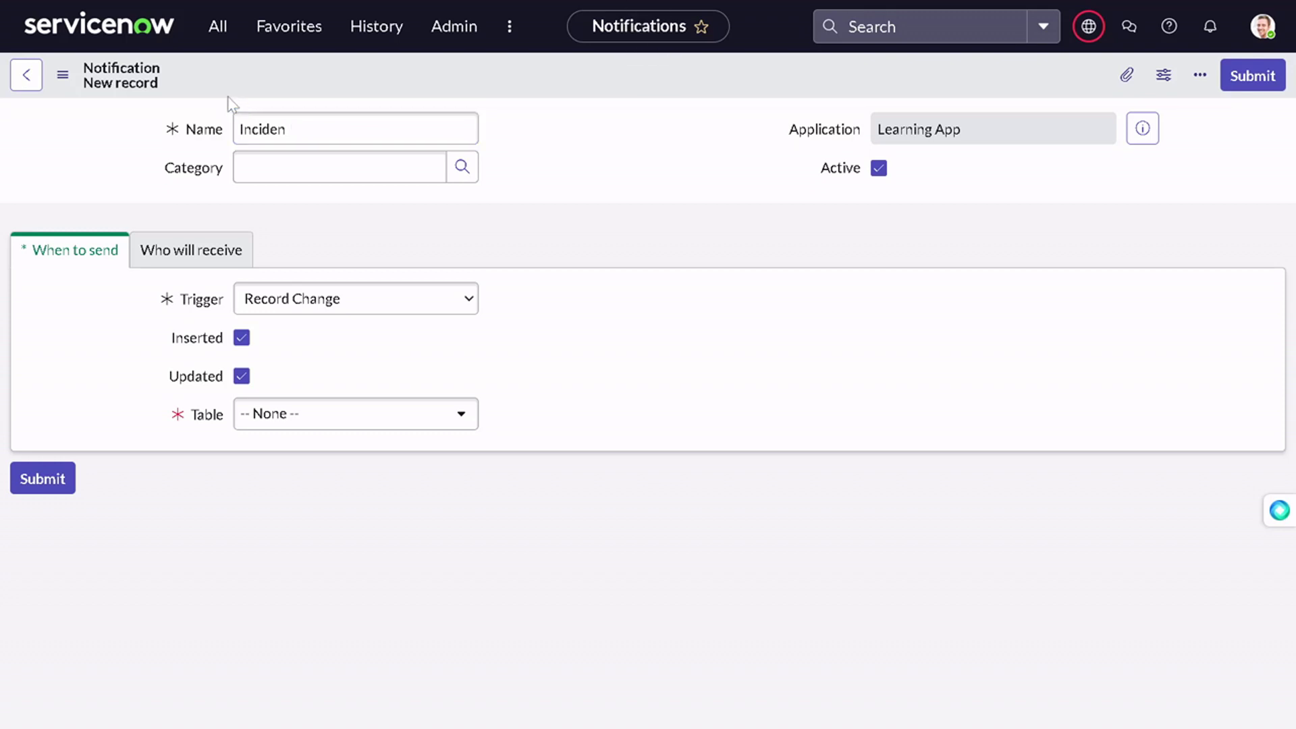
click(299, 128)
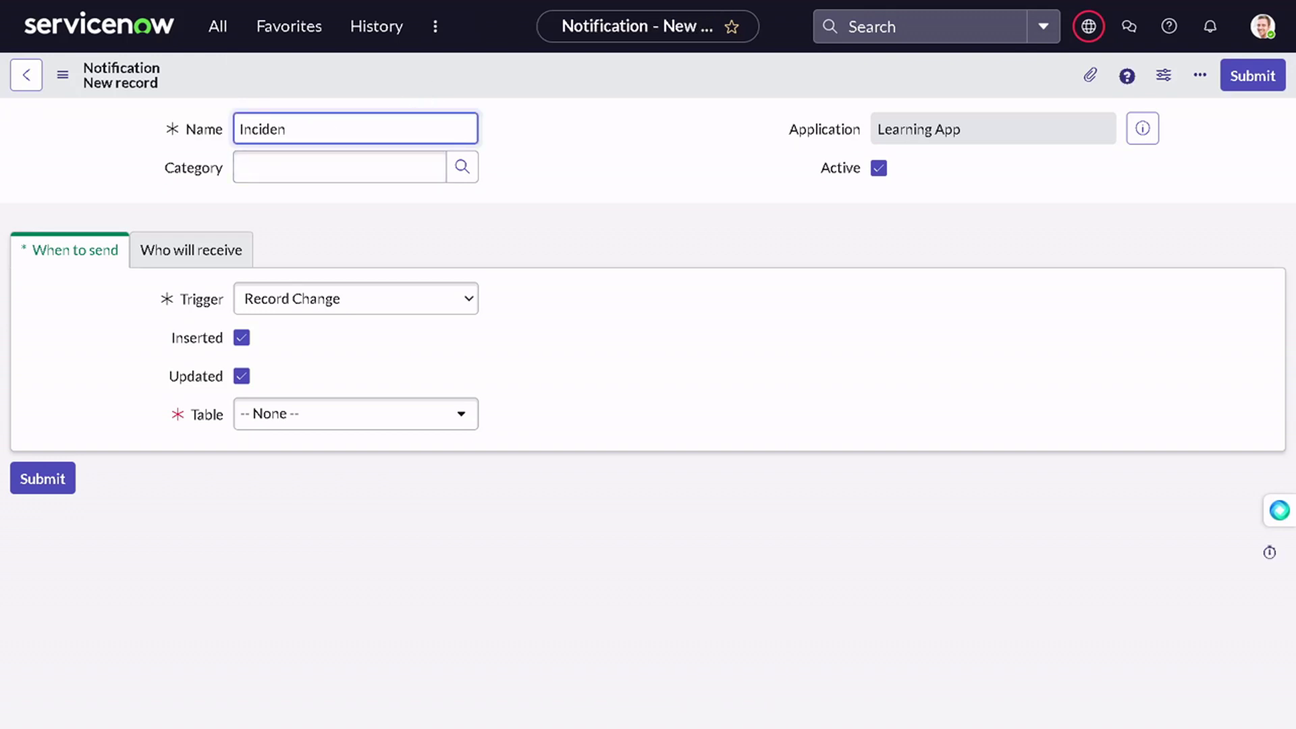
text(t In progress)
Keep the notification's trigger as Record Change and set its table to Incident [incident].
click(309, 310)
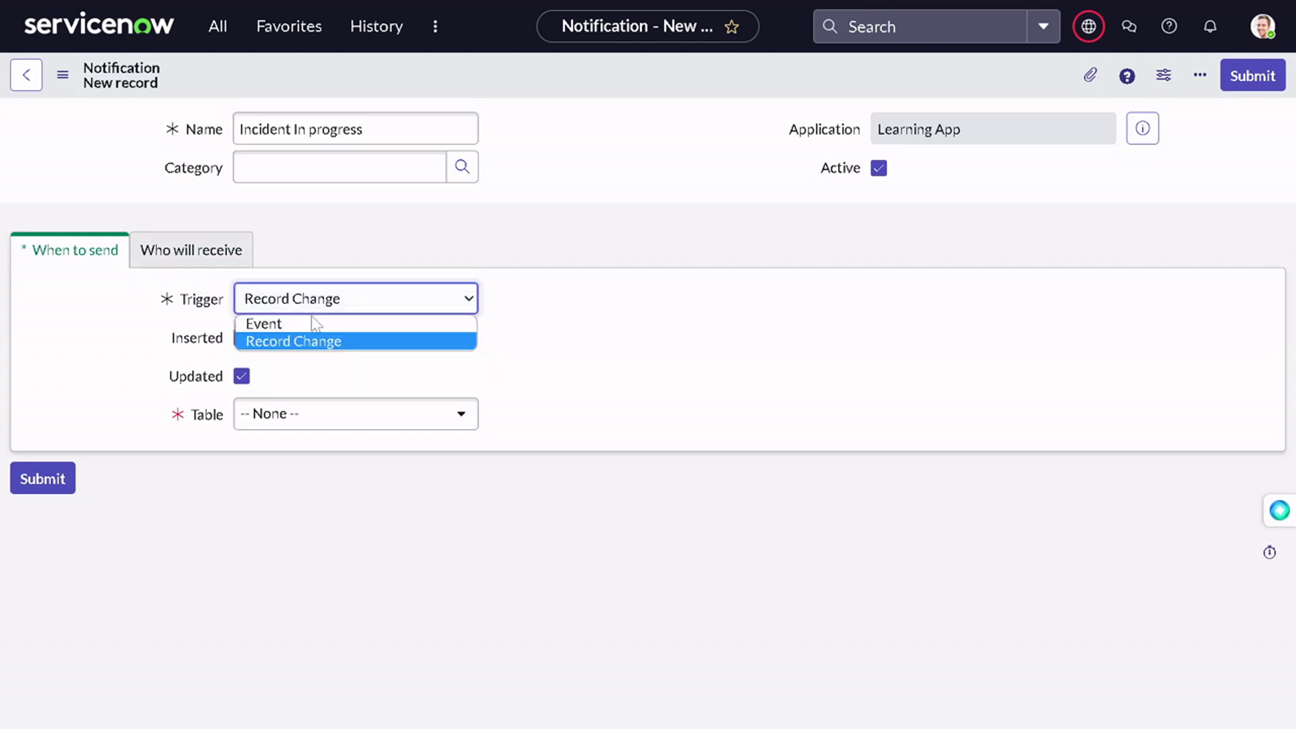
click(393, 348)
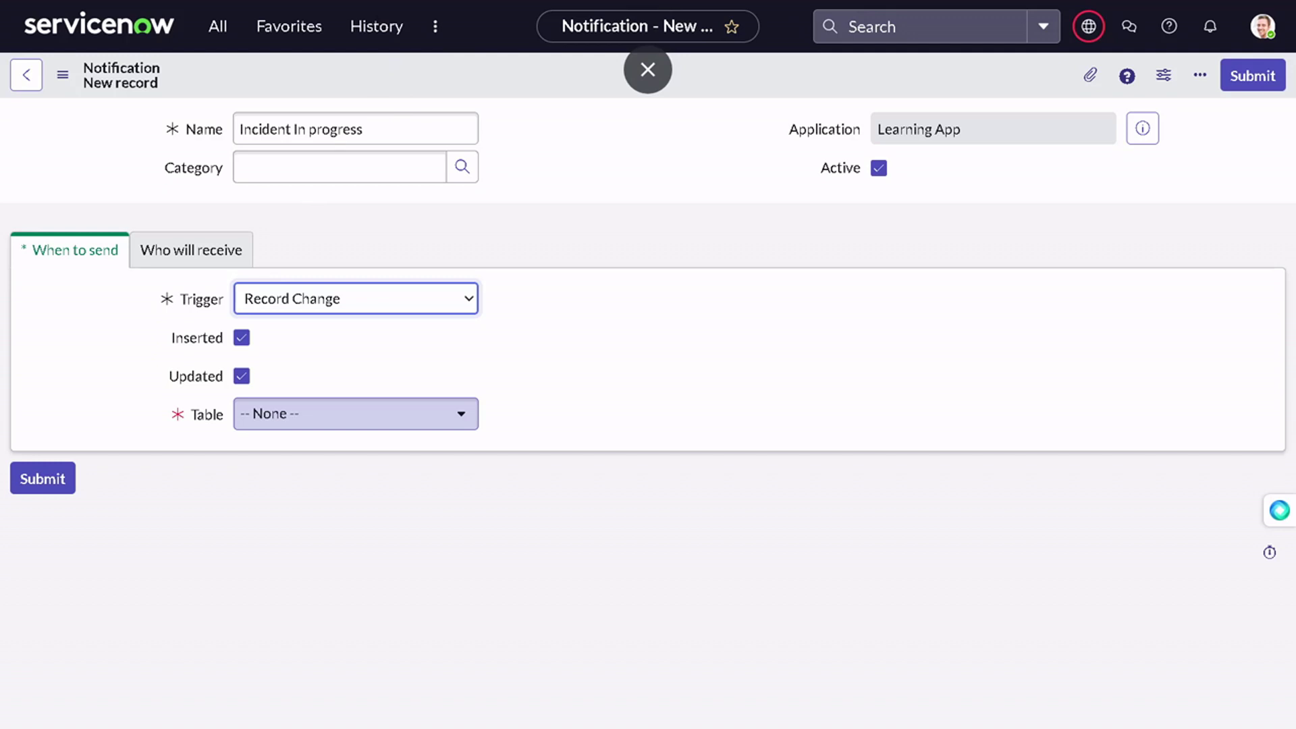
click(356, 413)
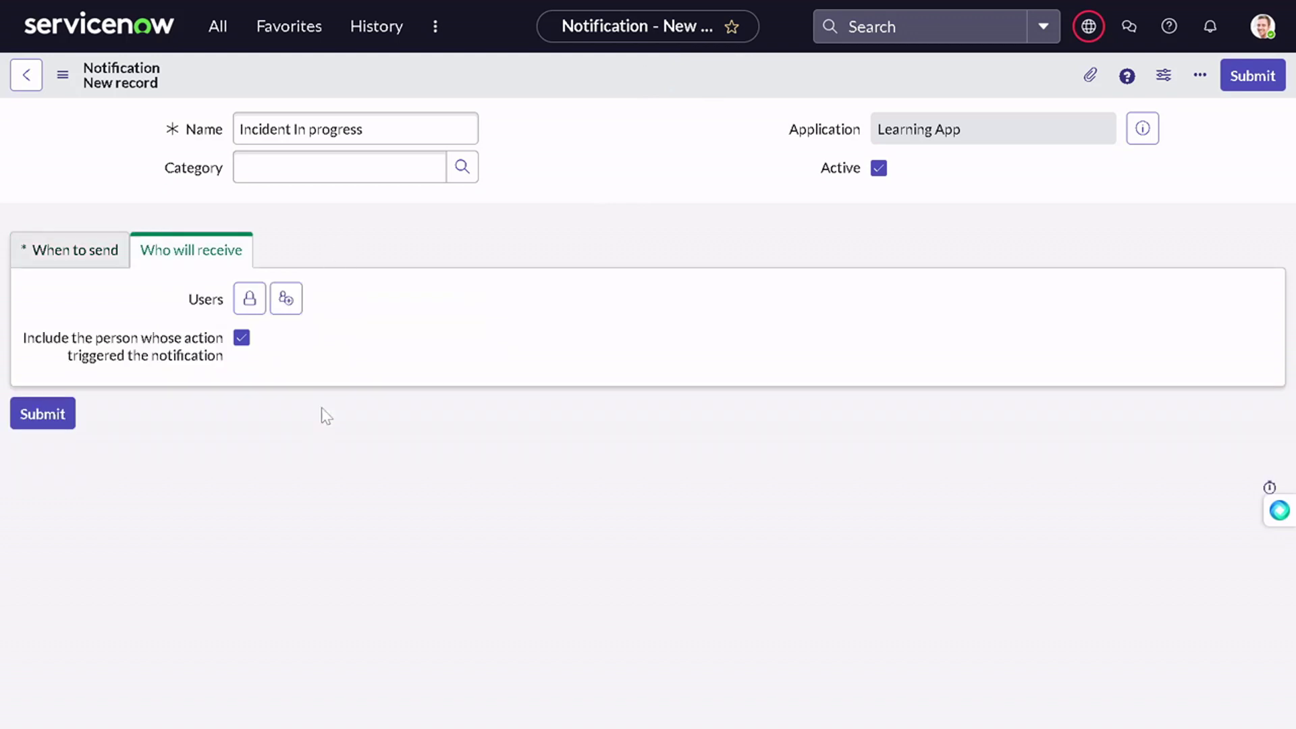
click(75, 255)
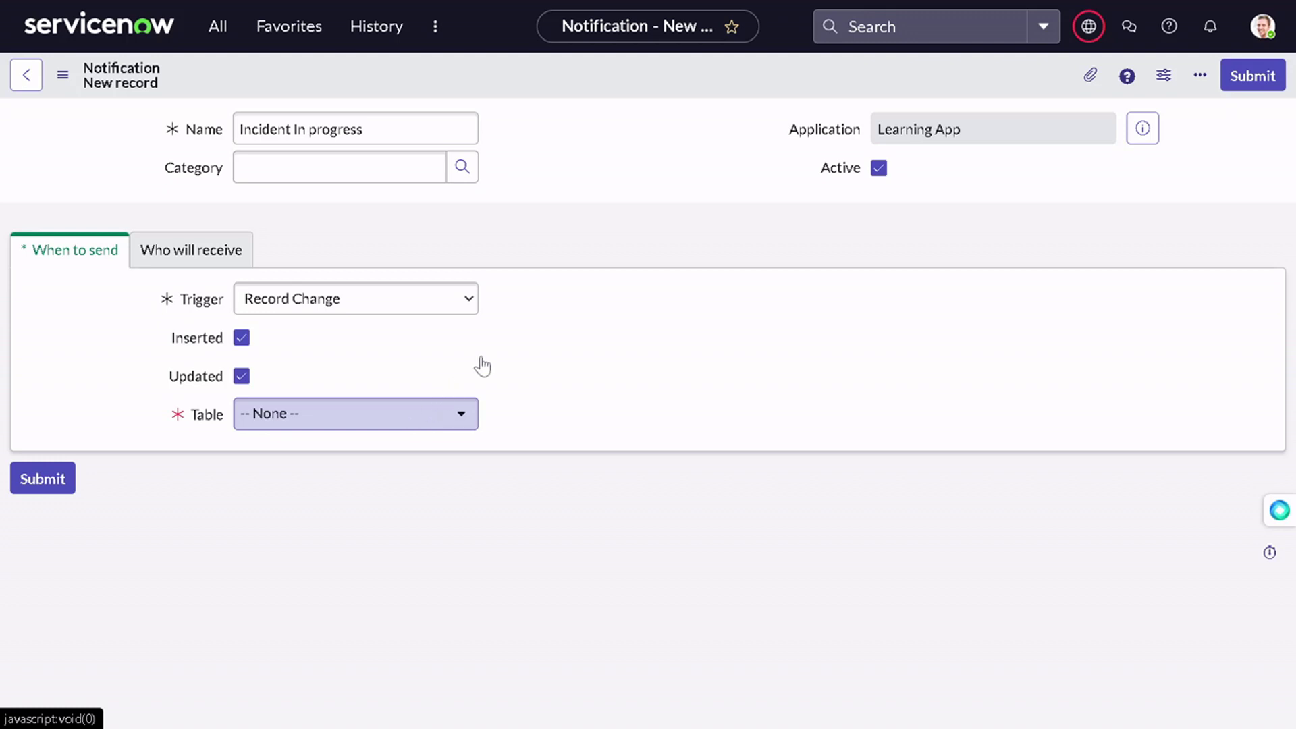
key(Return)
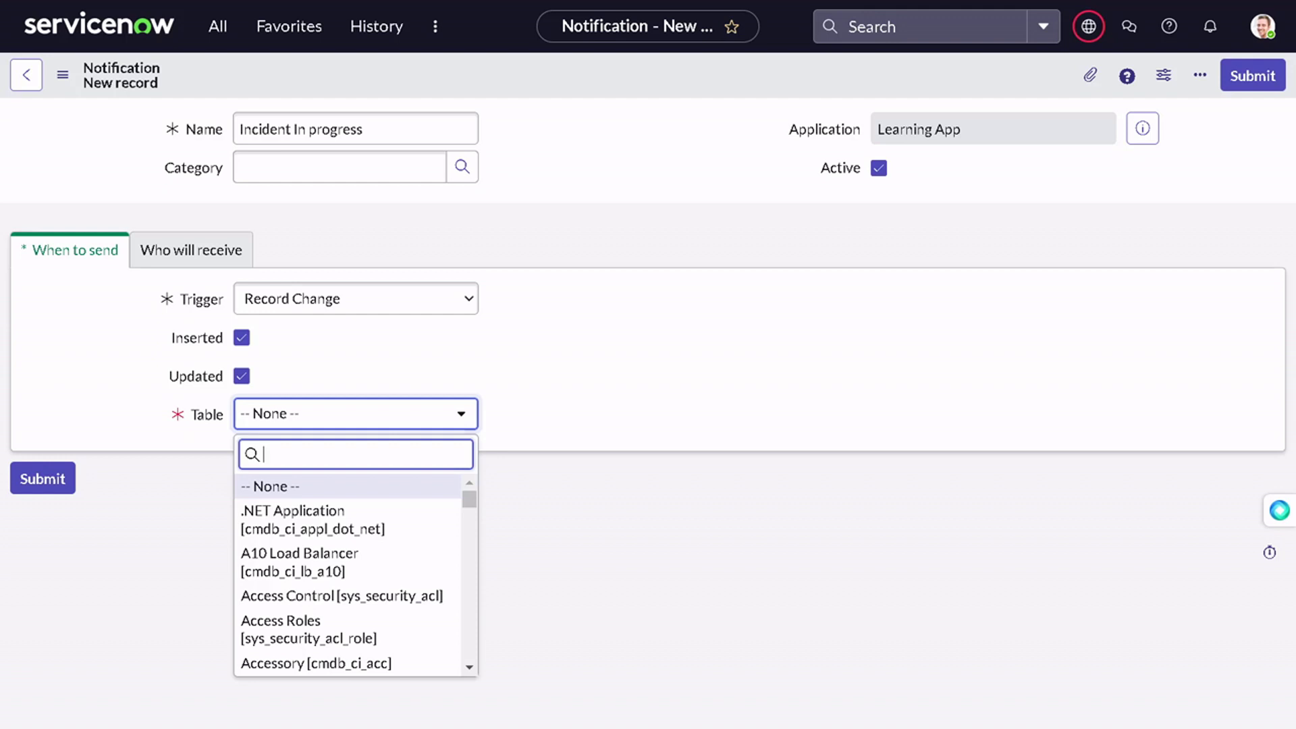
text(incident)
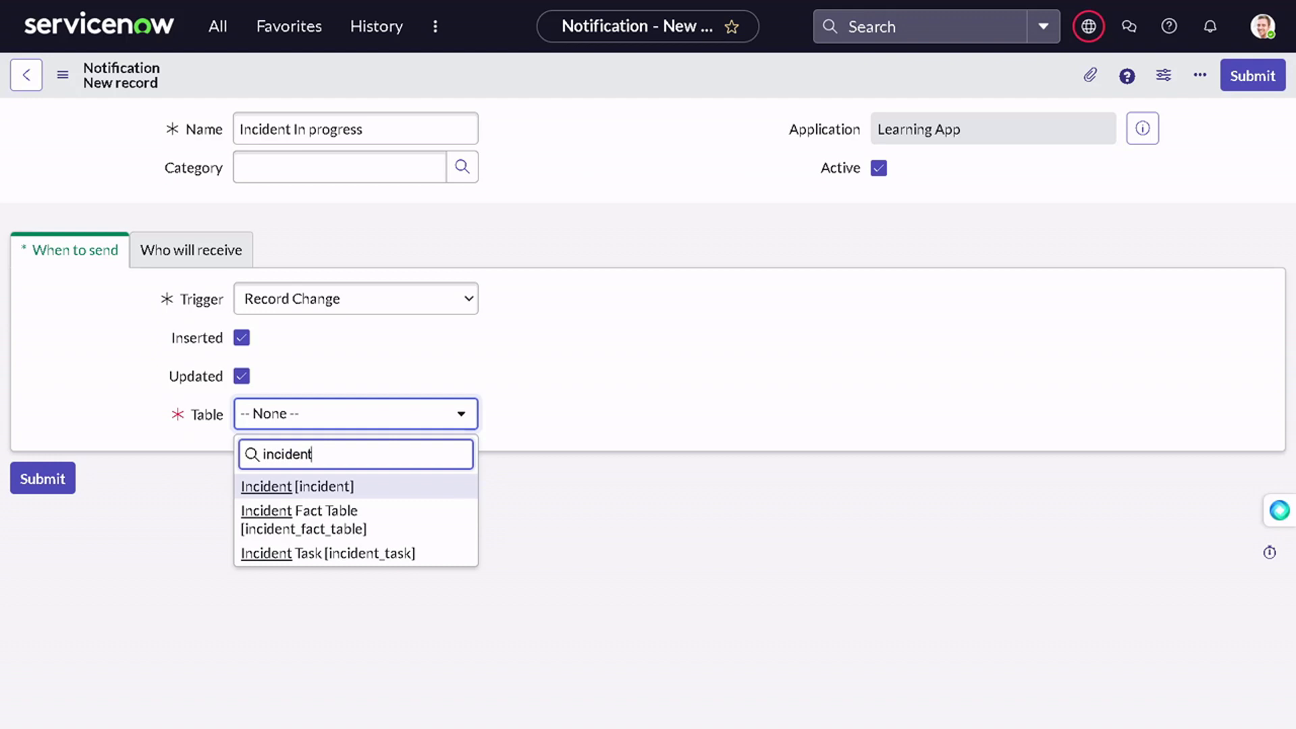
click(316, 485)
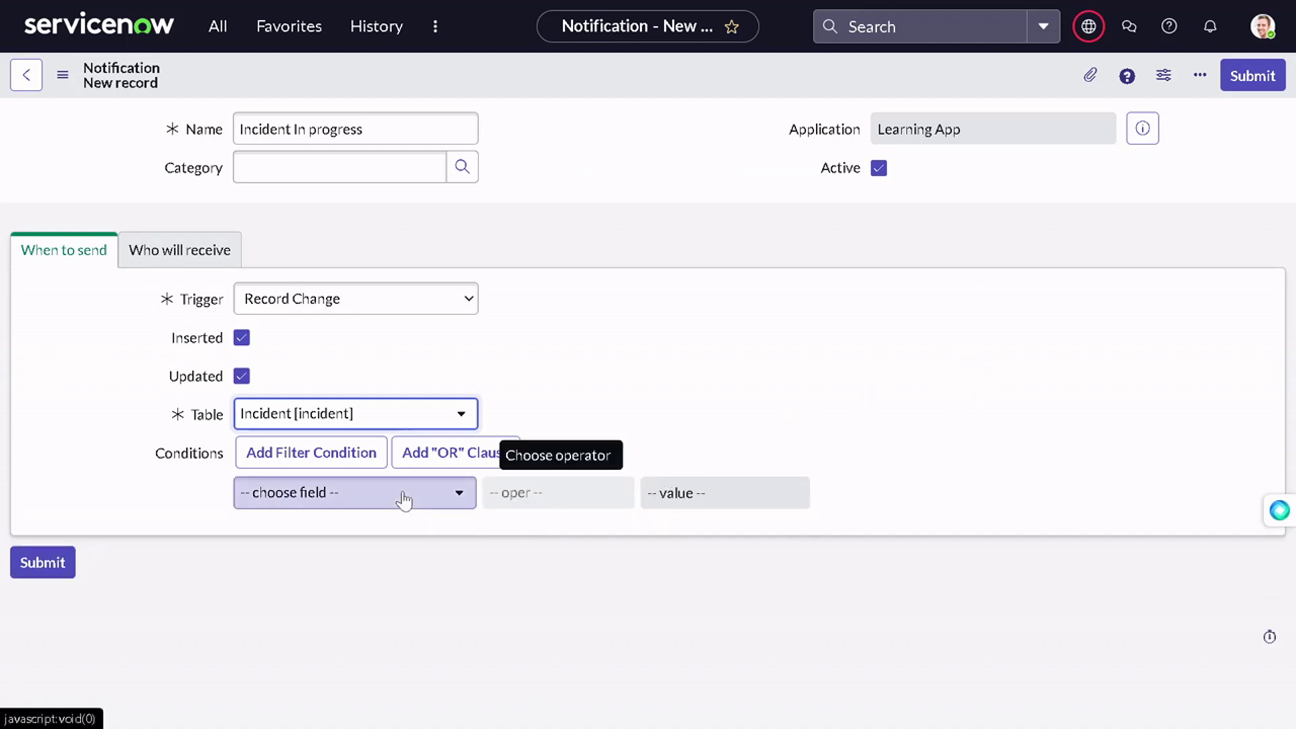
Set the notification's condition to State changes to In Progress.
click(404, 499)
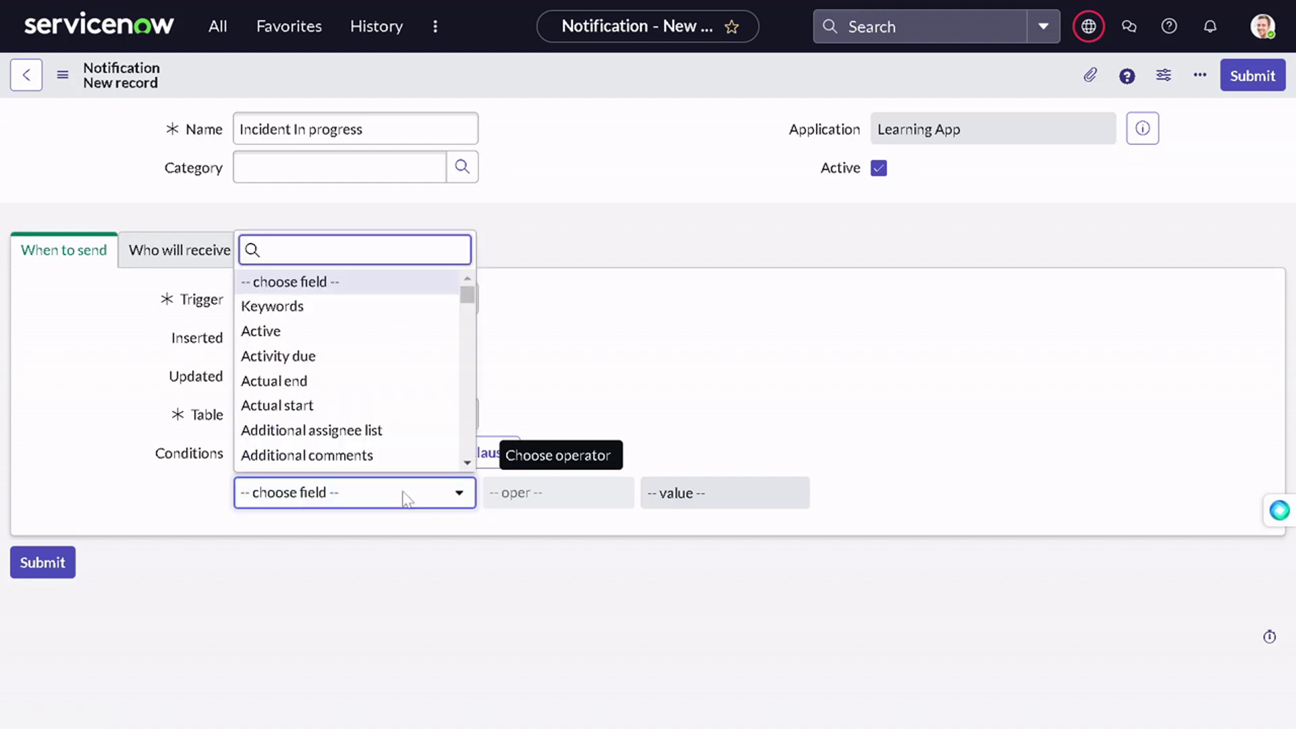
text(stat)
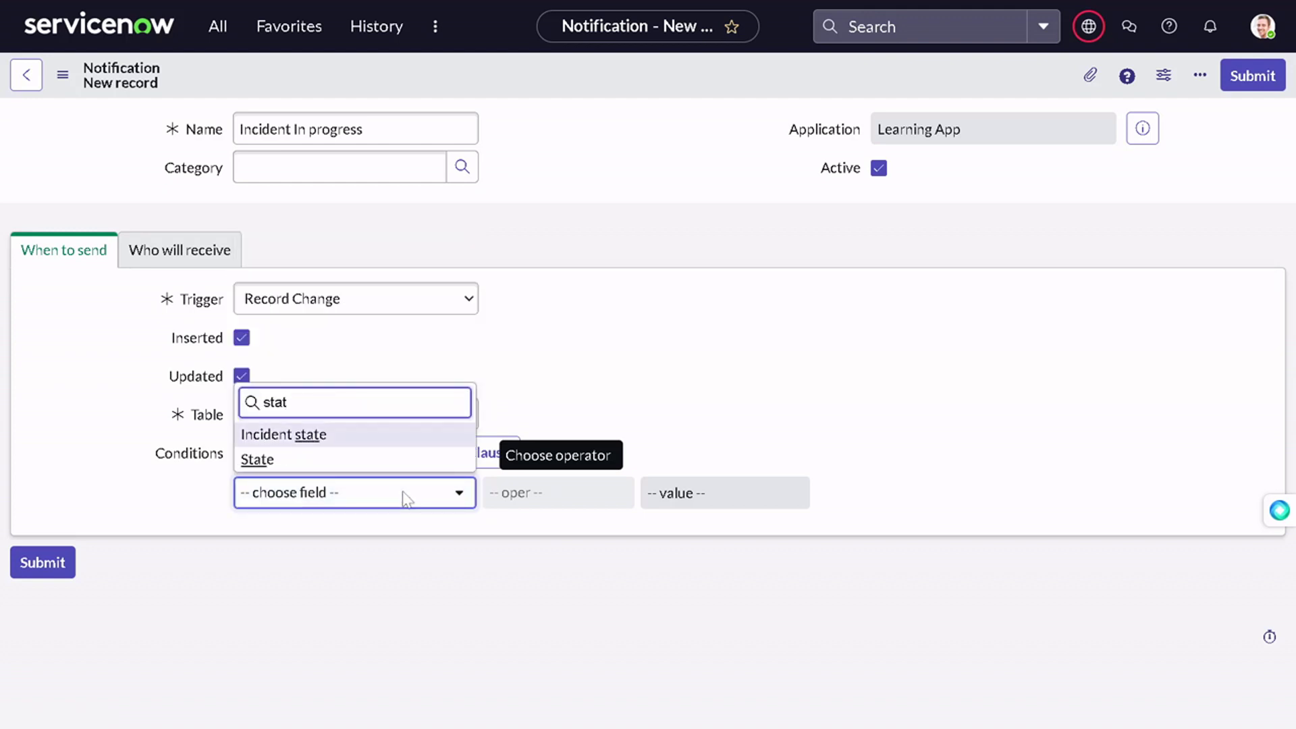
click(340, 466)
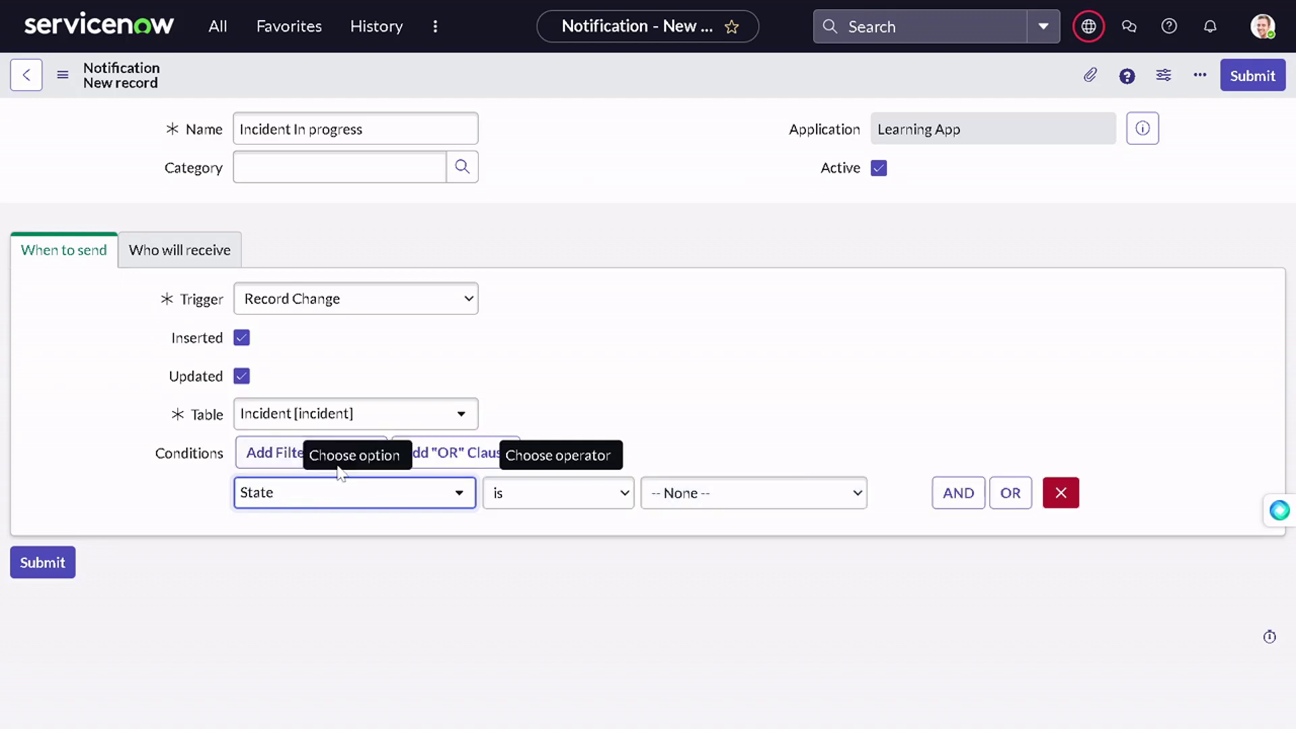
click(558, 501)
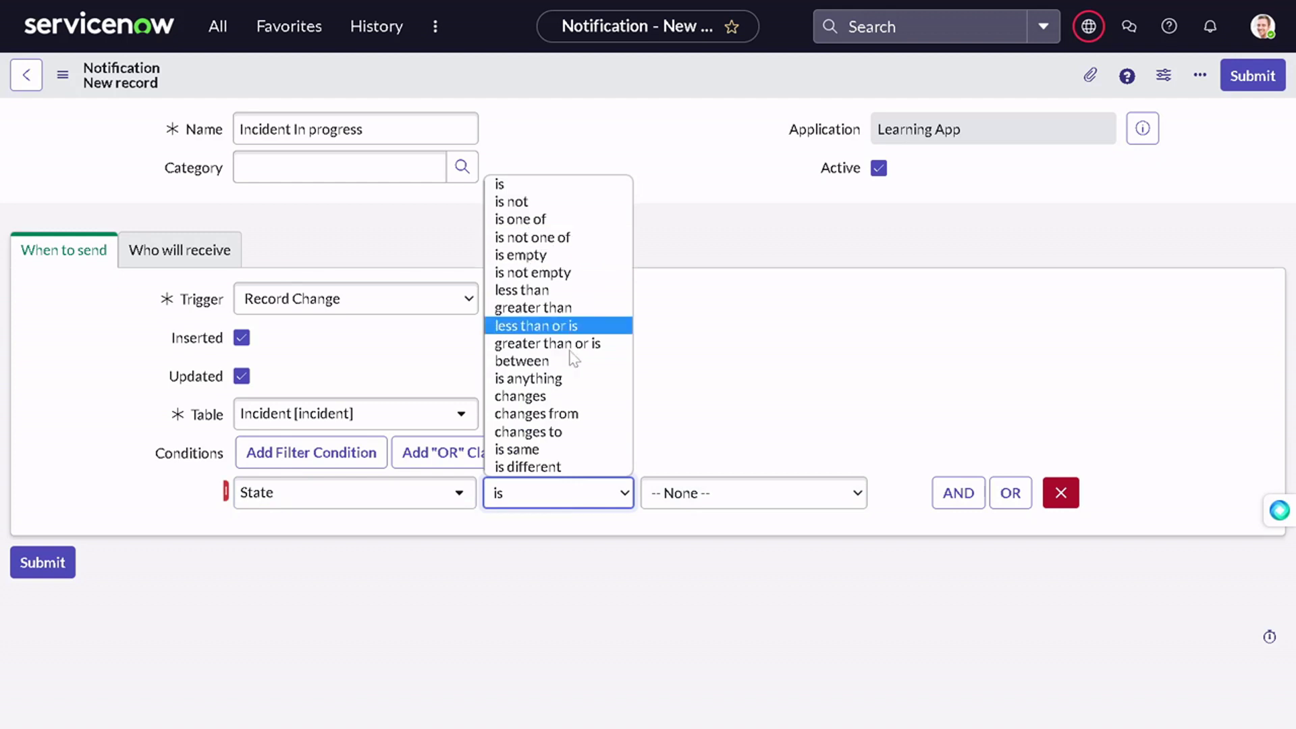
click(572, 437)
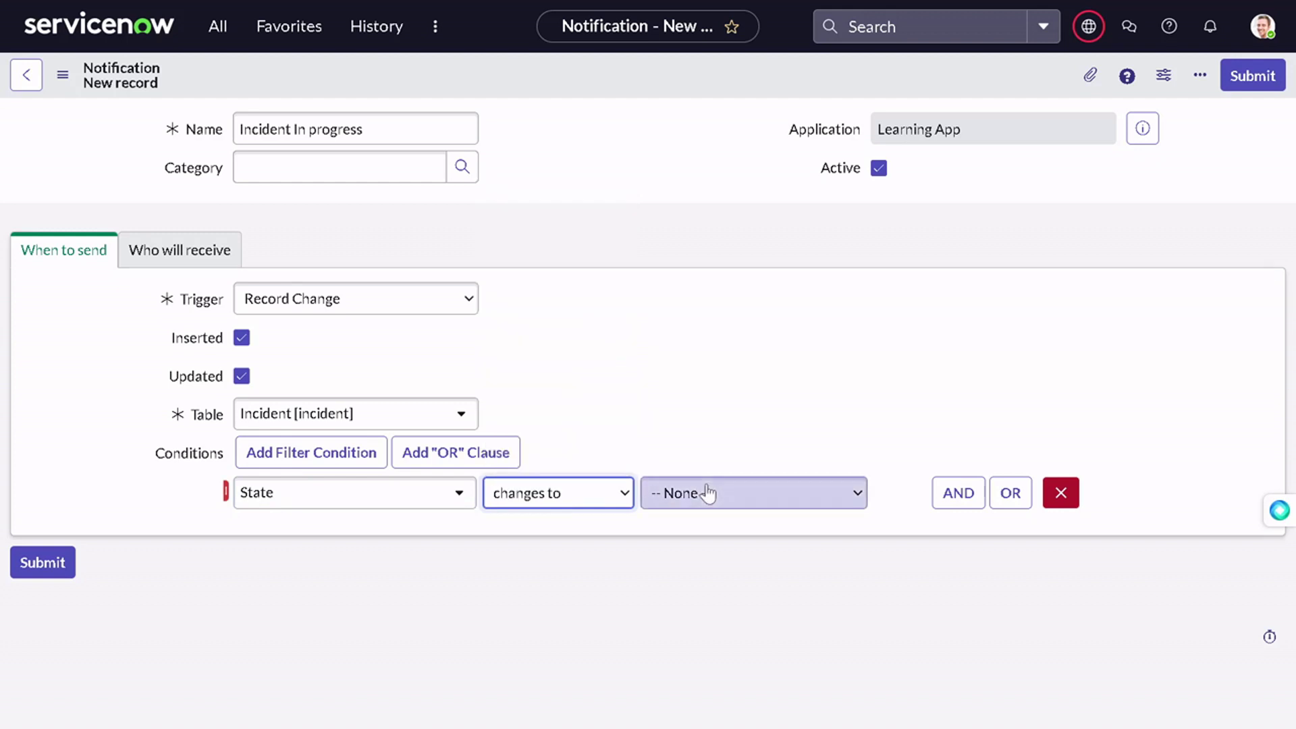
click(704, 494)
click(725, 553)
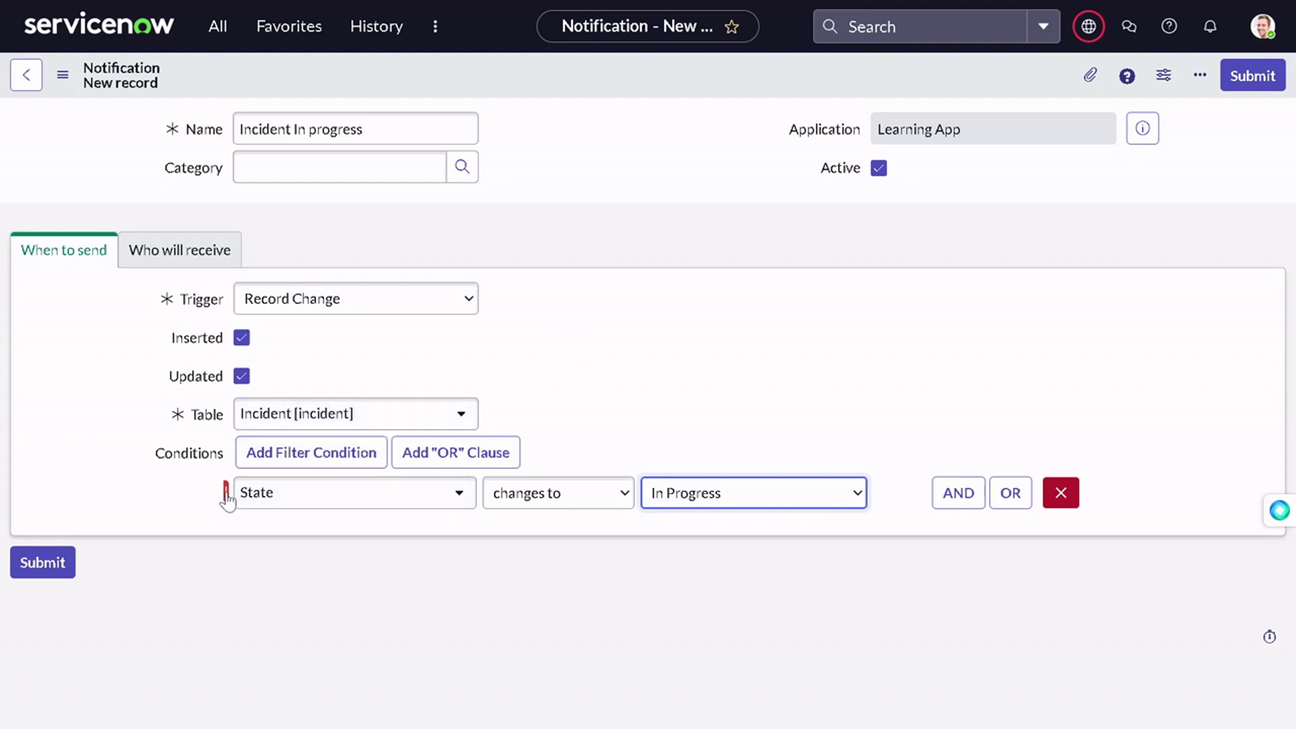
right_click(566, 90)
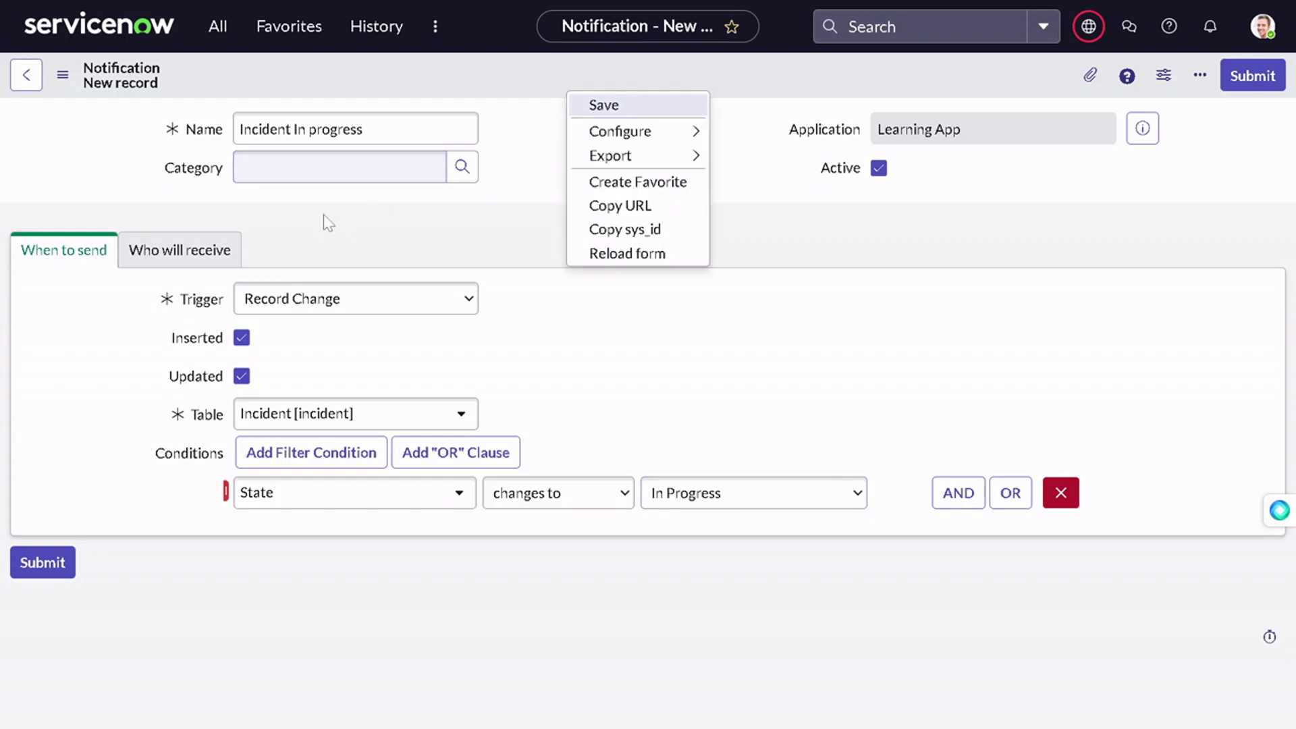
Add the currently logged-in user to the Users who will receive the notification.
click(191, 265)
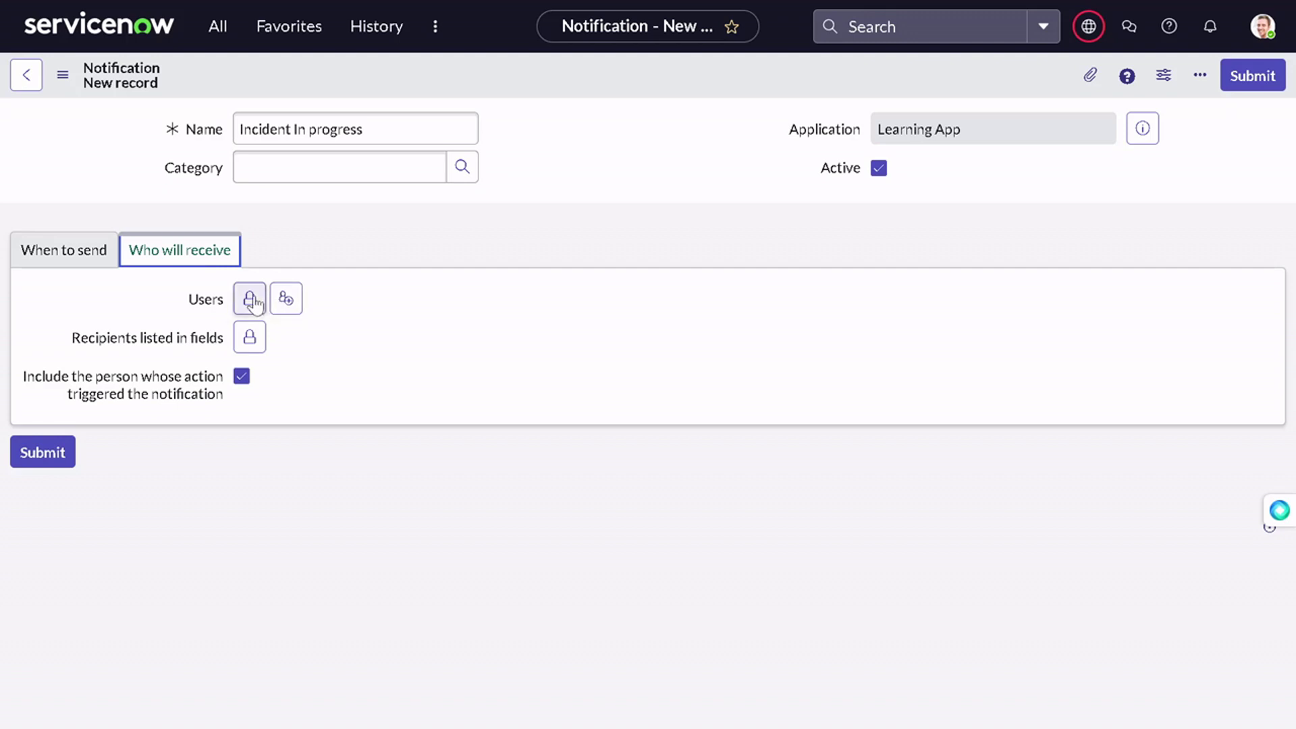
click(285, 304)
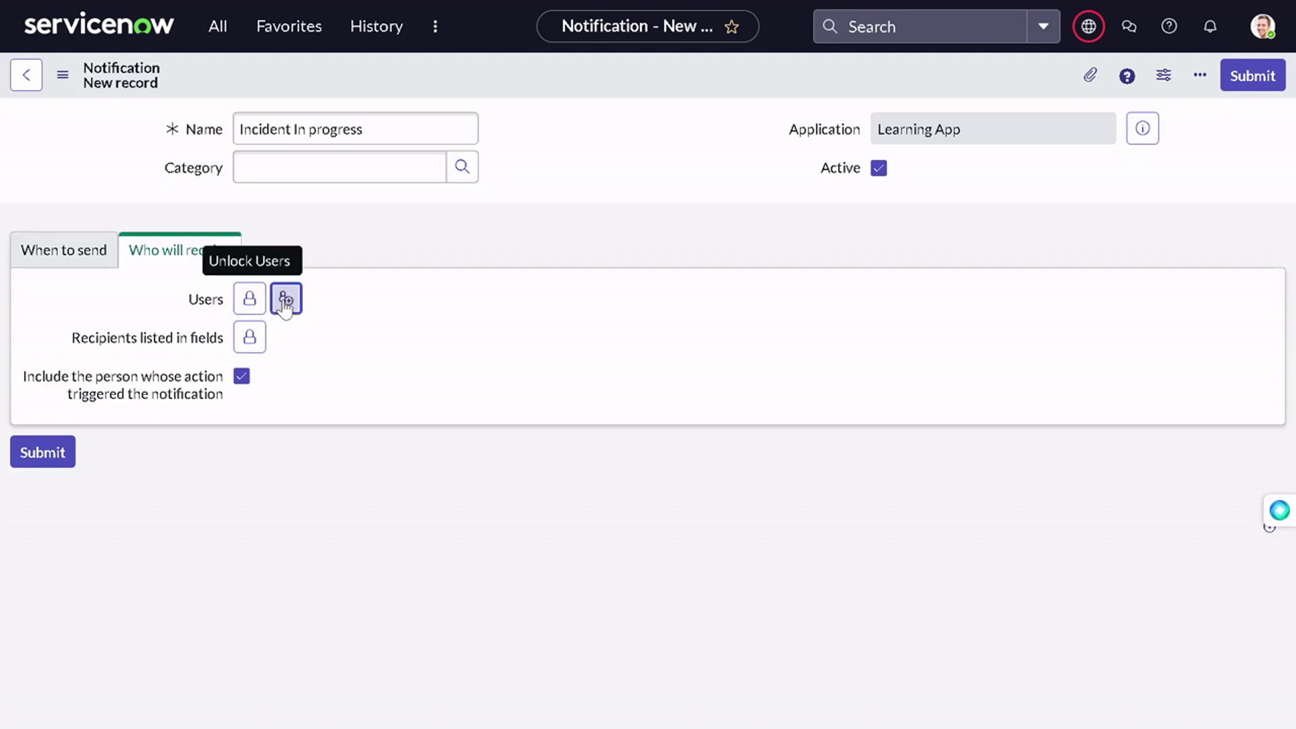
click(286, 304)
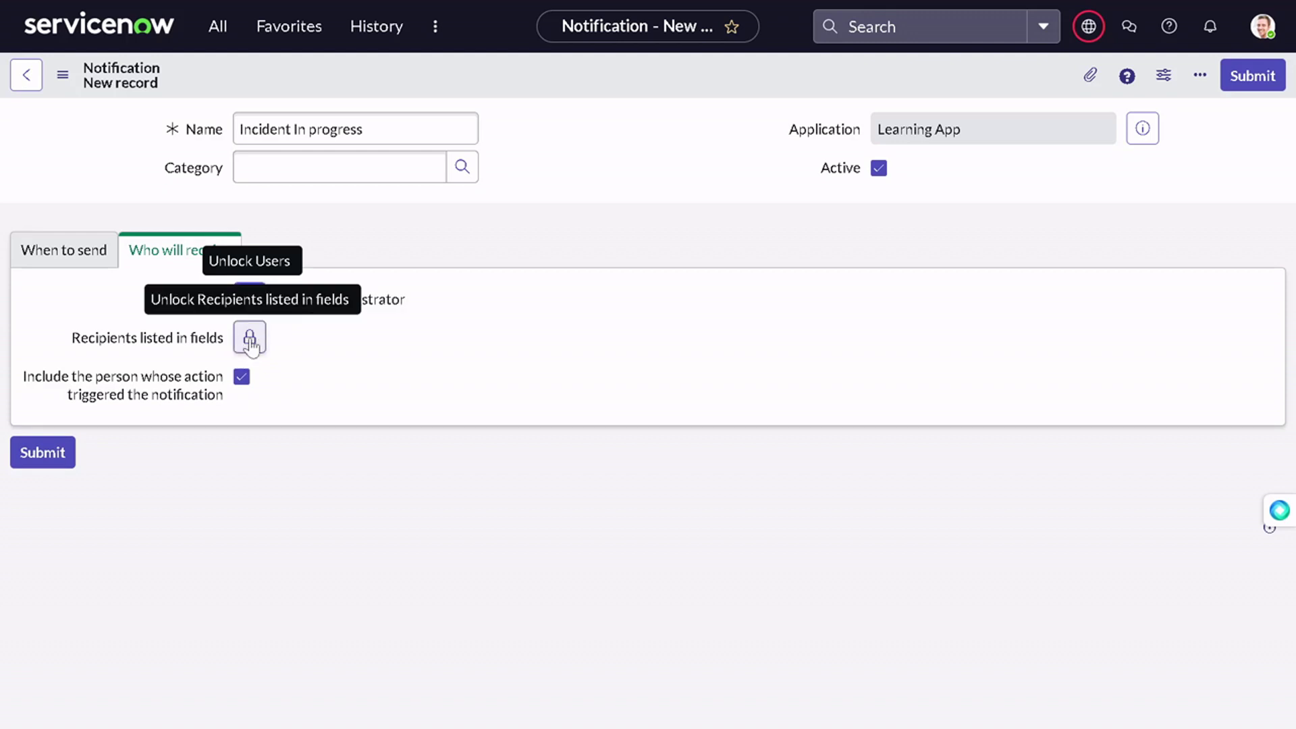
Add the Resolved by field to the notification's recipients listed in fields and save the record.
click(249, 341)
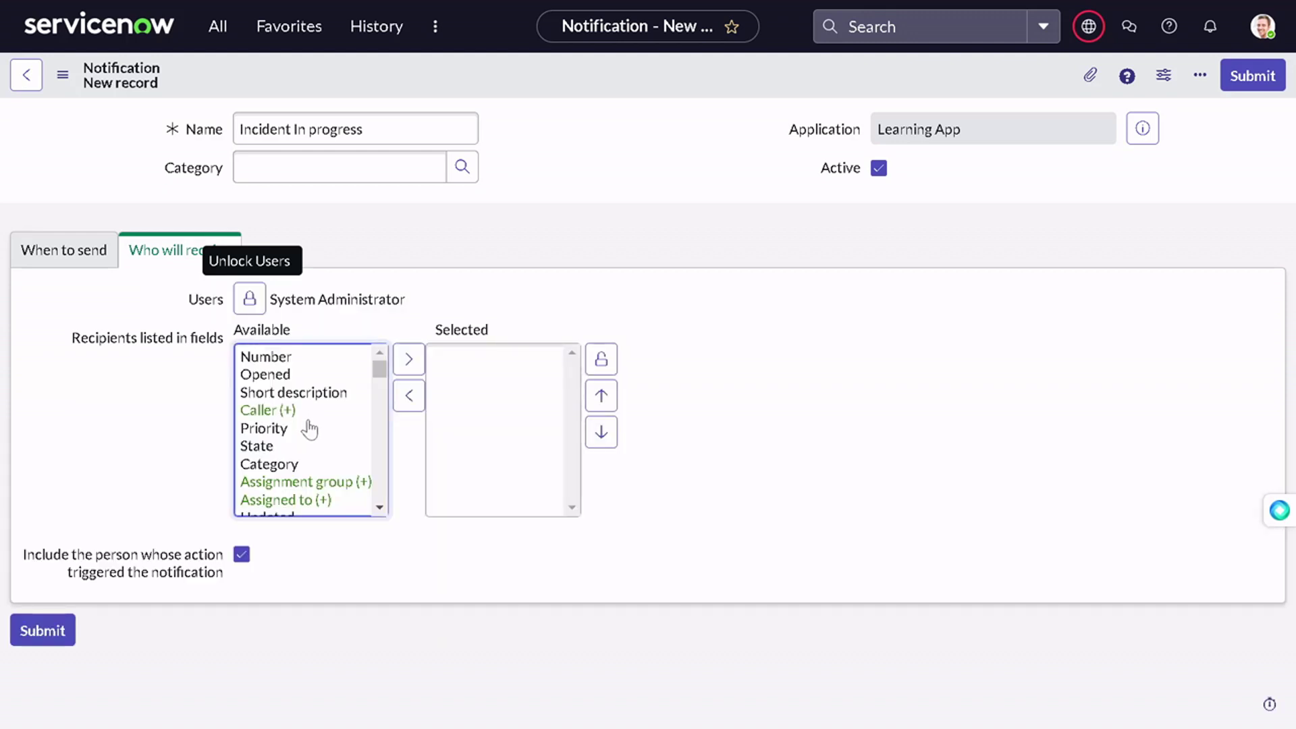
scroll(309, 429, down, 10)
scroll(310, 434, down, 5)
scroll(317, 413, up, 2)
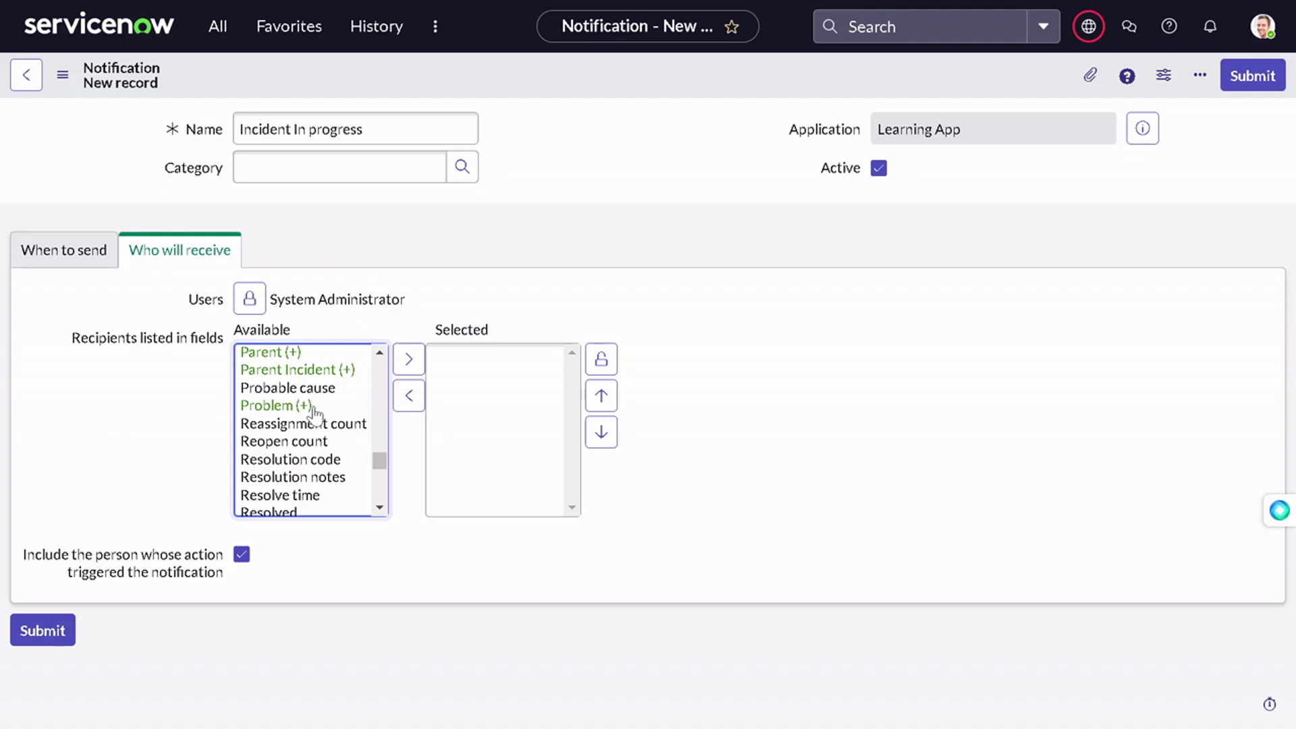
scroll(314, 414, down, 2)
scroll(314, 414, up, 6)
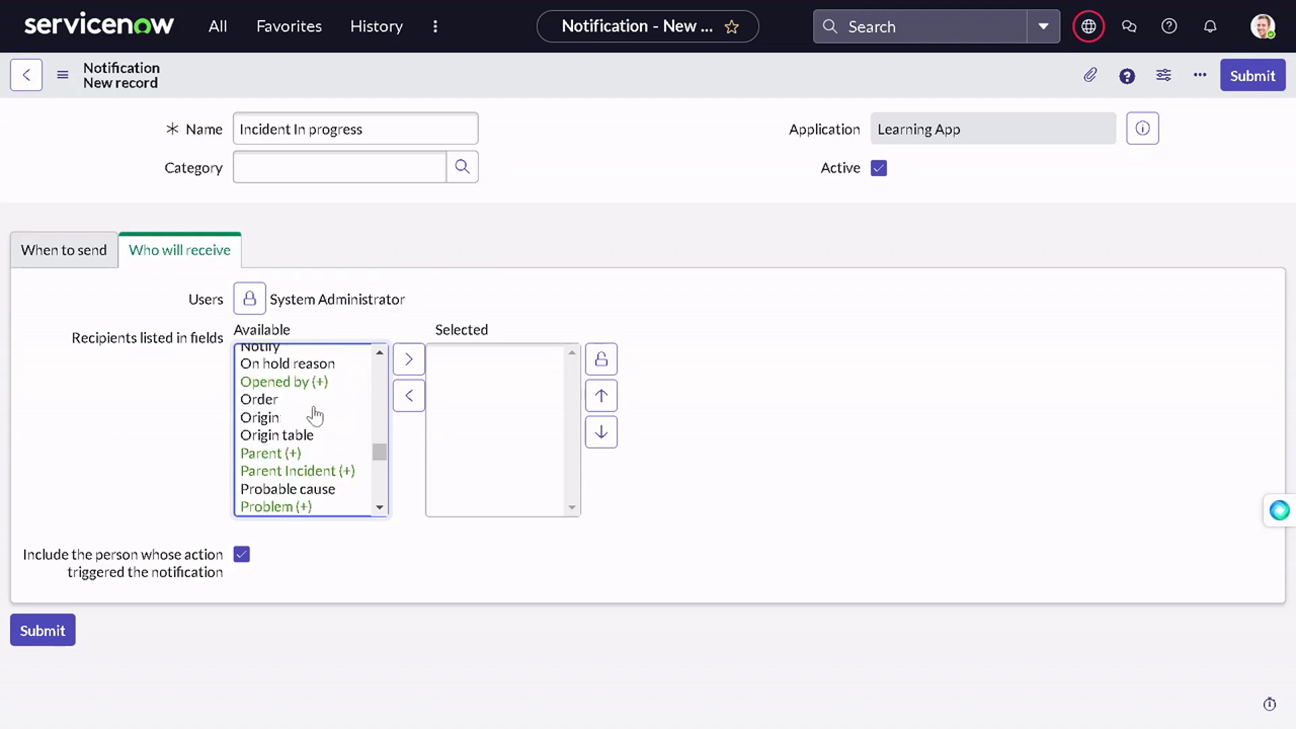
scroll(314, 414, down, 4)
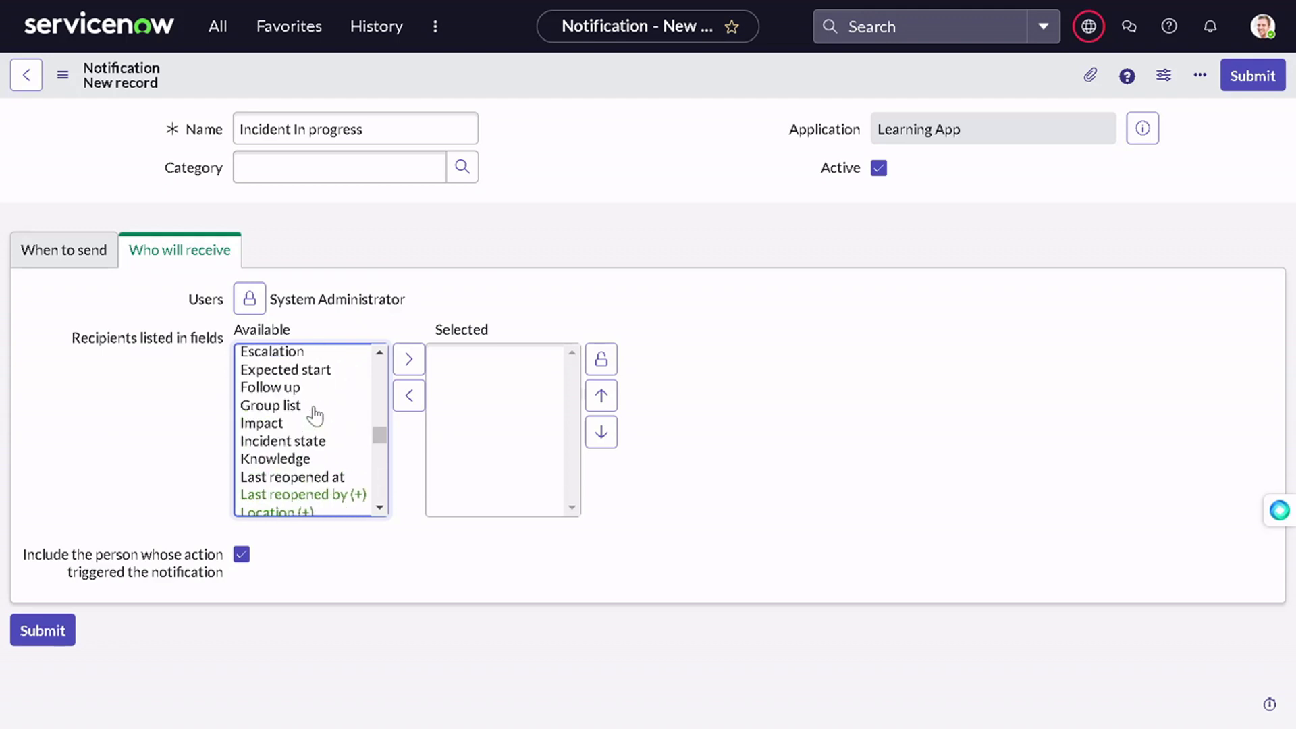
scroll(314, 414, up, 10)
scroll(315, 413, down, 2)
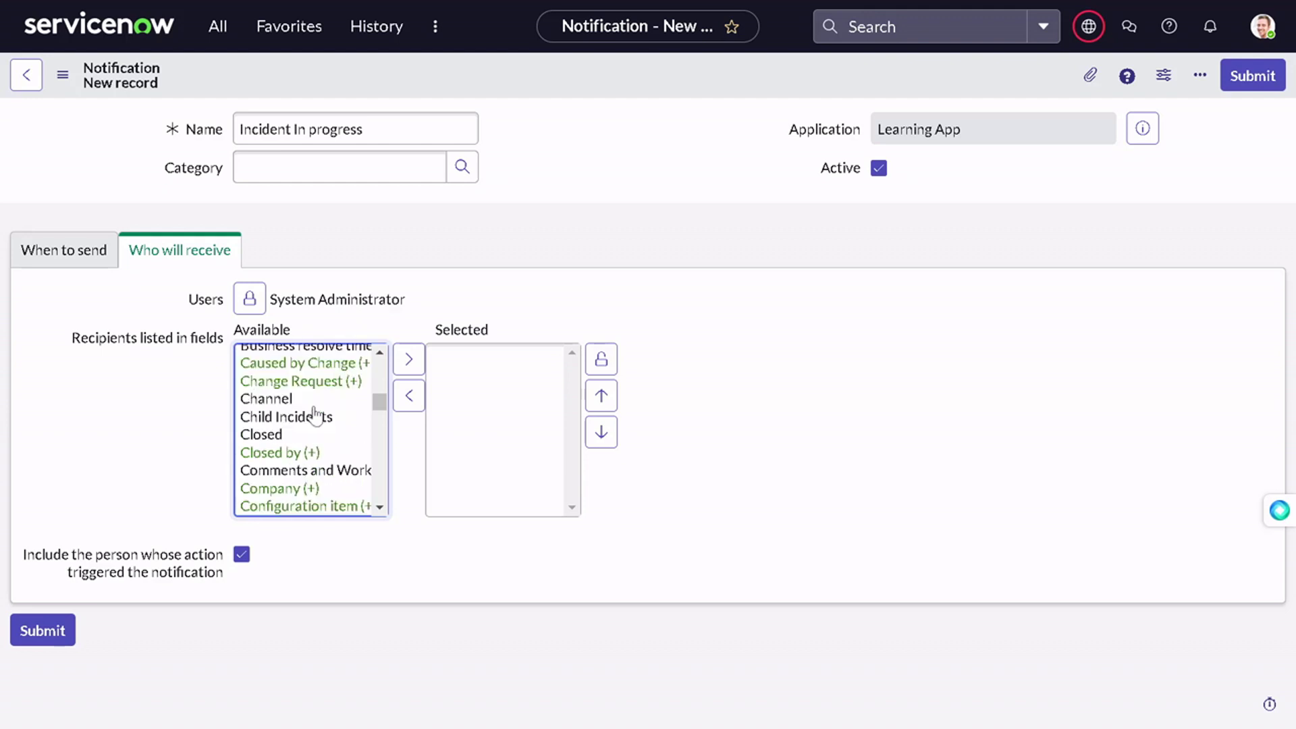
scroll(315, 414, up, 2)
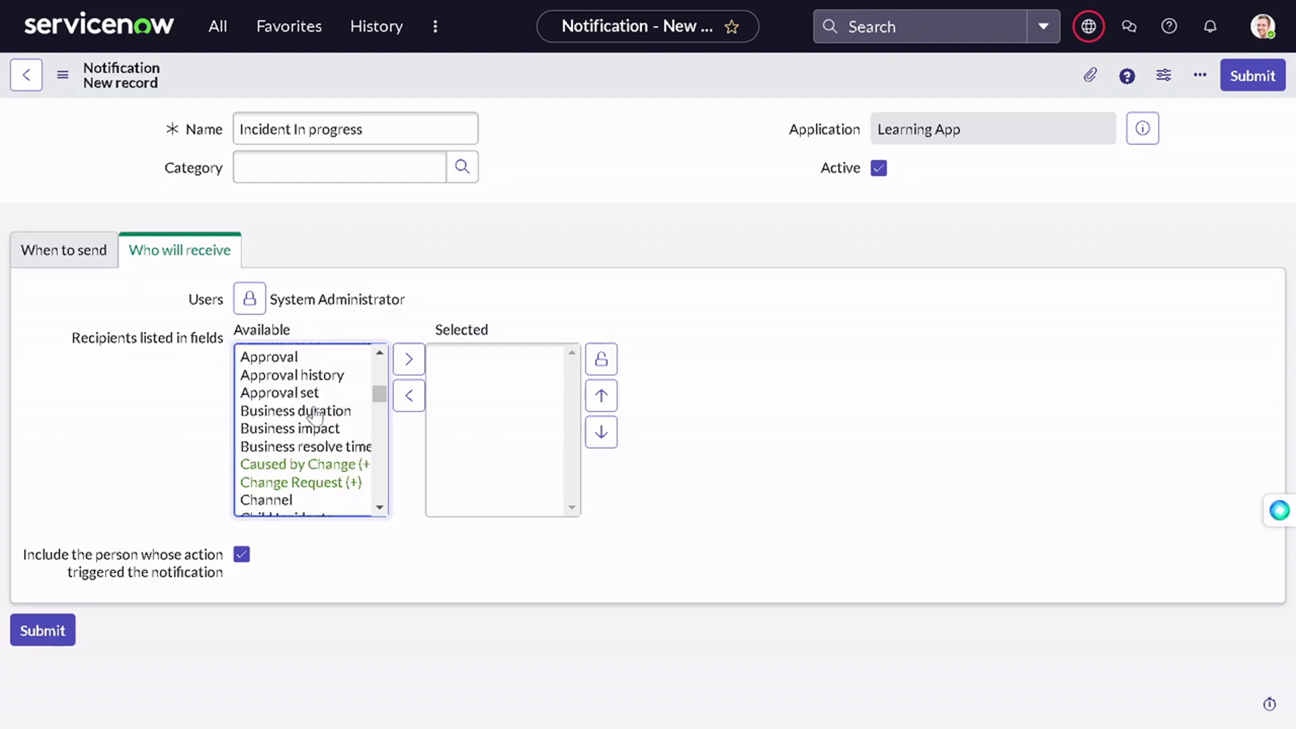
scroll(314, 415, up, 2)
scroll(314, 415, down, 20)
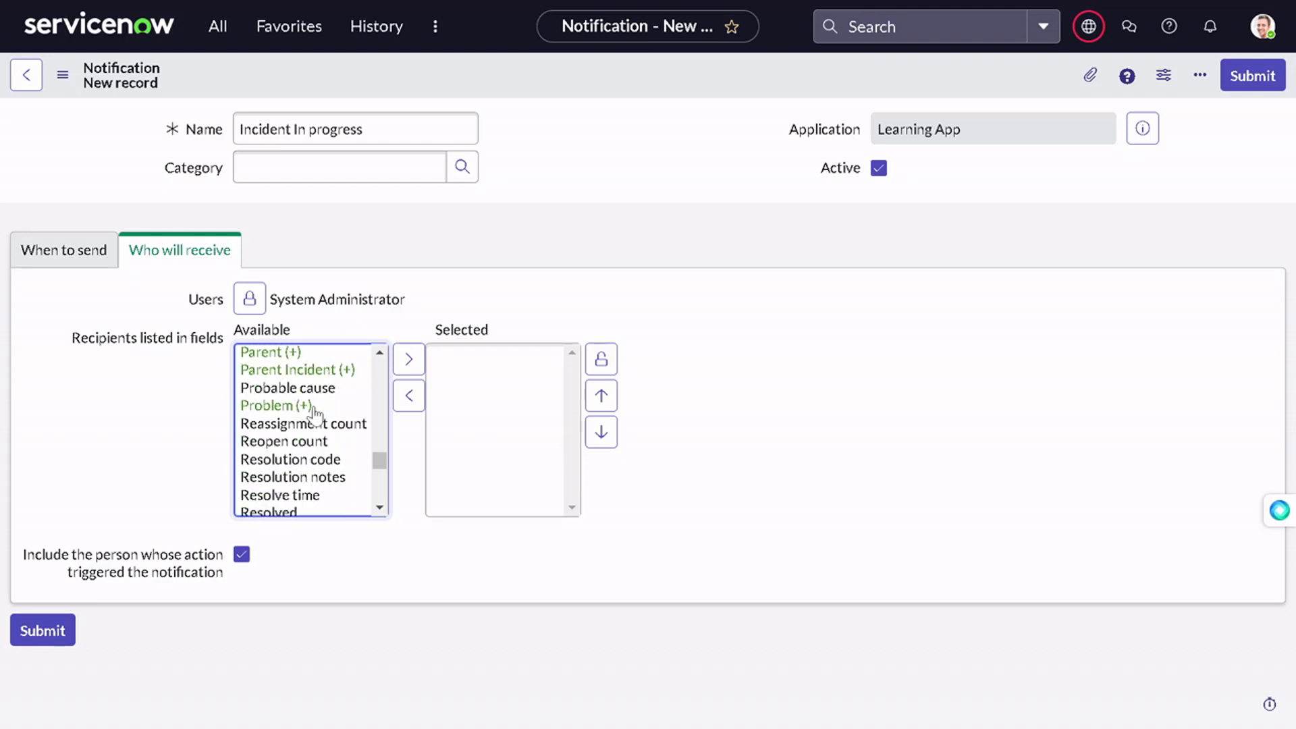
scroll(314, 415, up, 2)
scroll(314, 415, down, 2)
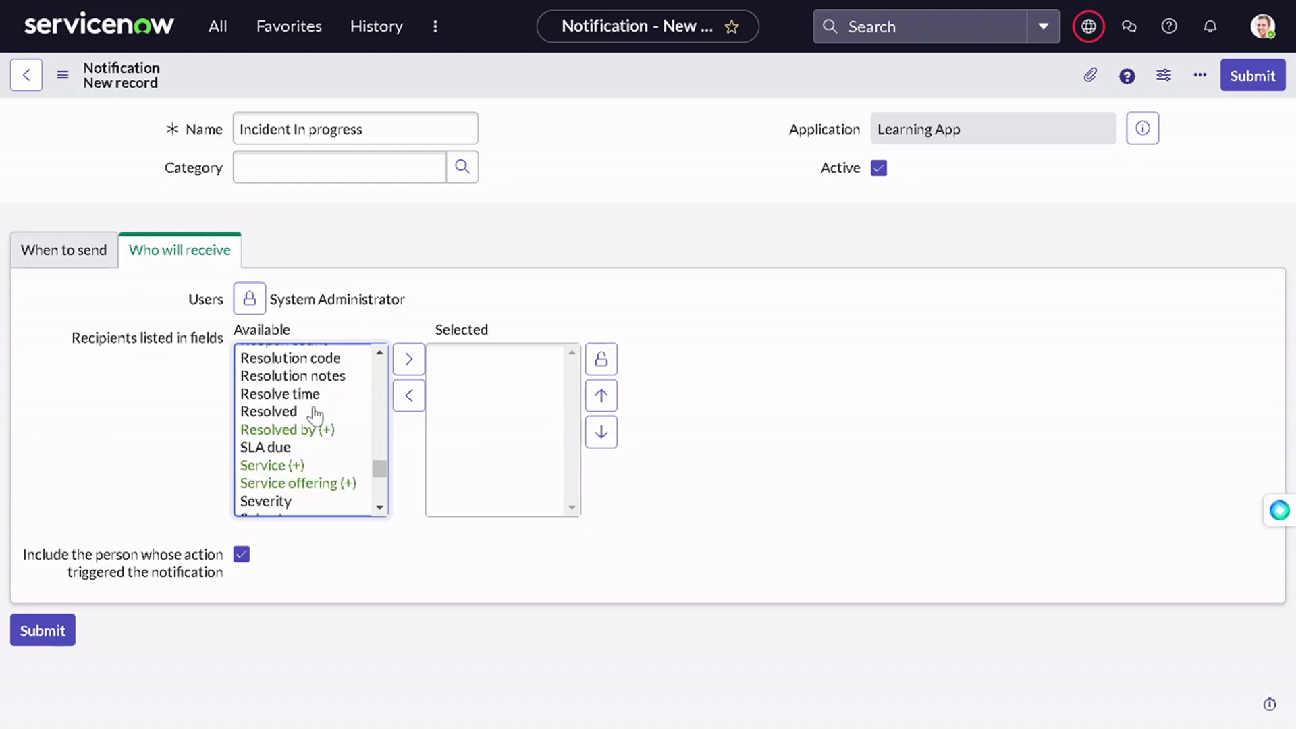
click(307, 432)
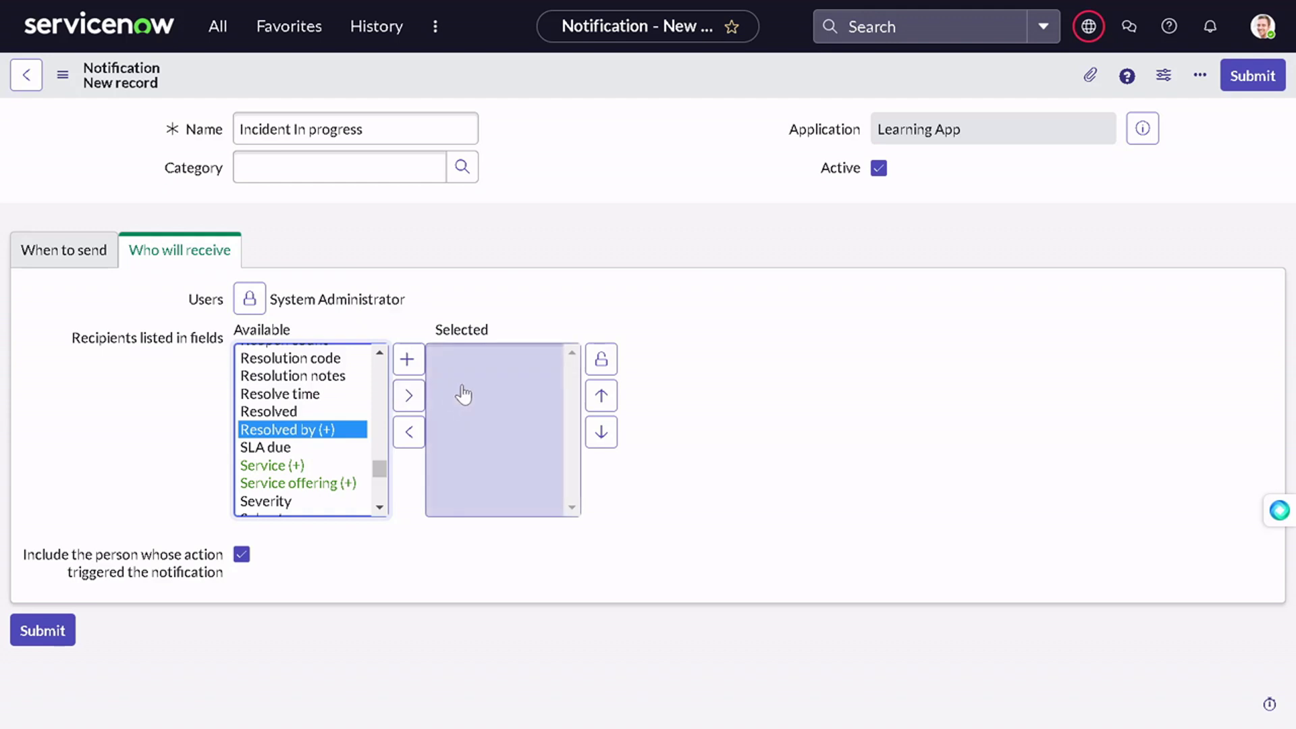
click(408, 396)
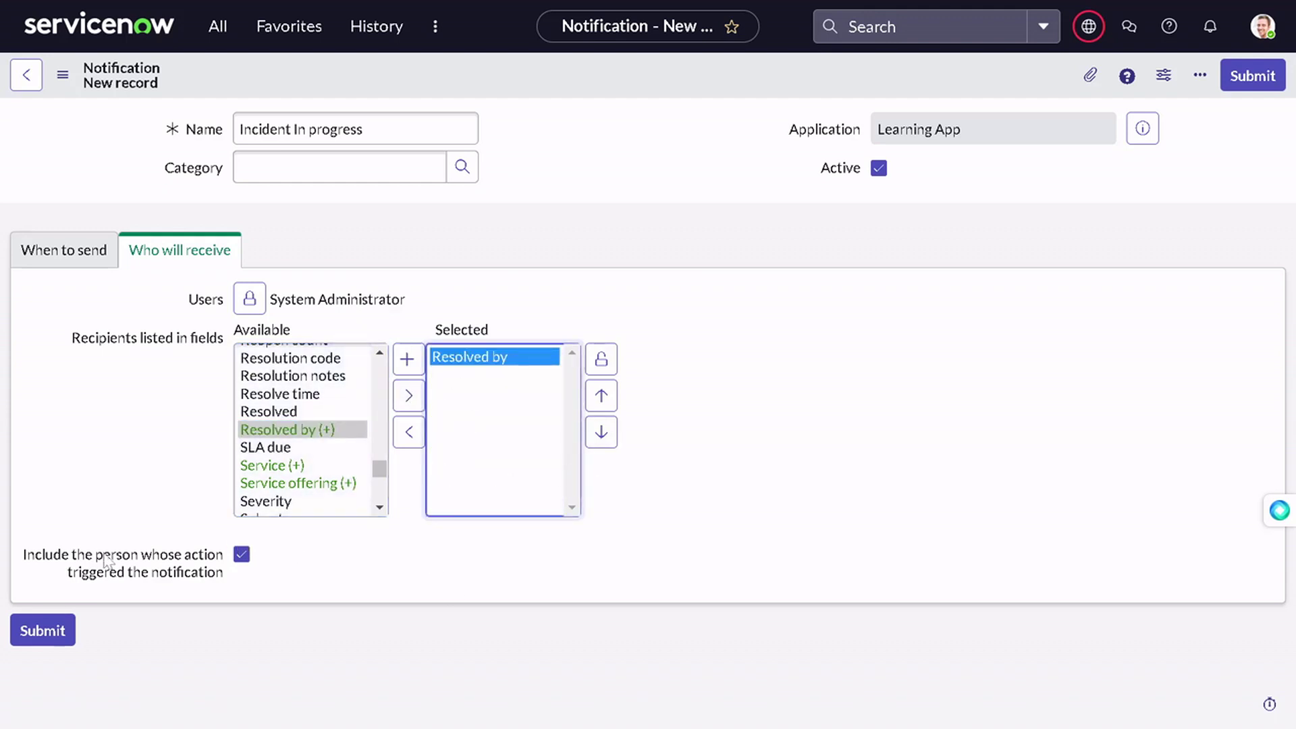
right_click(563, 70)
click(596, 83)
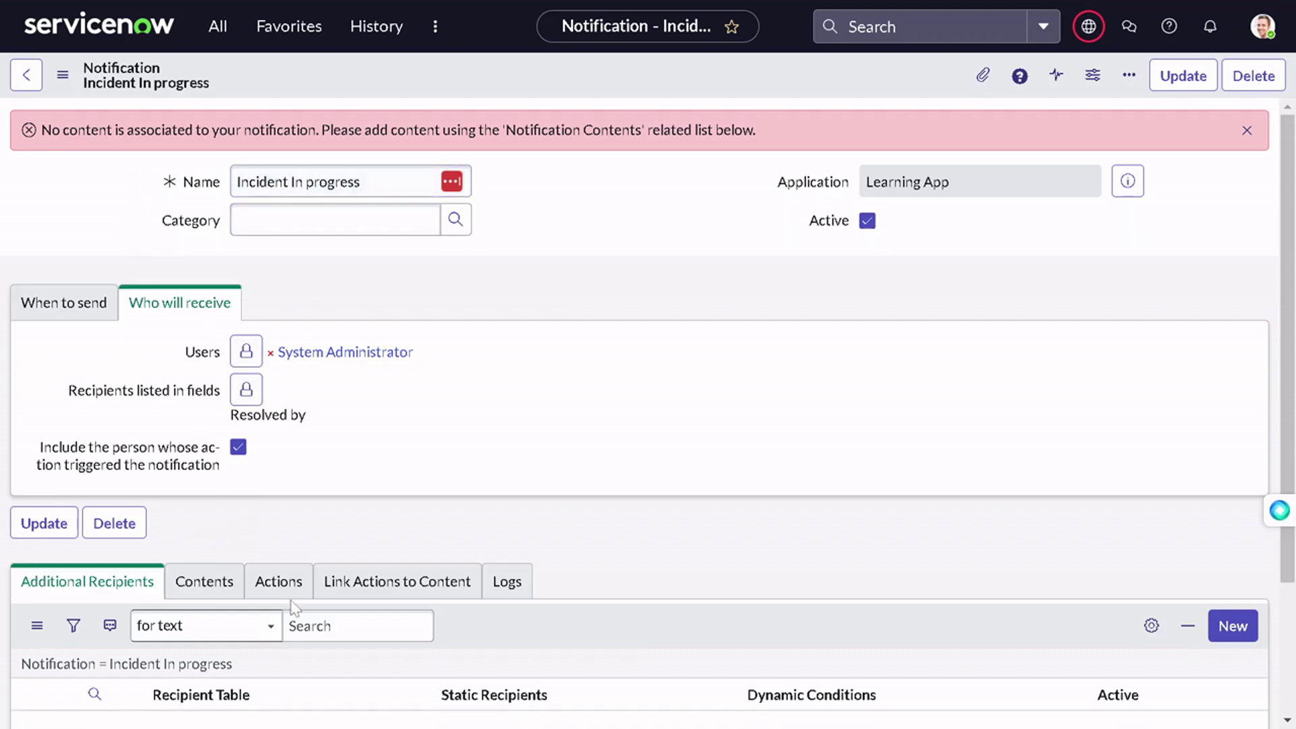
Create new provider content of type Next Experience for the notification and name it Incident In Progress.
click(223, 580)
scroll(382, 500, down, 1)
scroll(382, 500, down, 1)
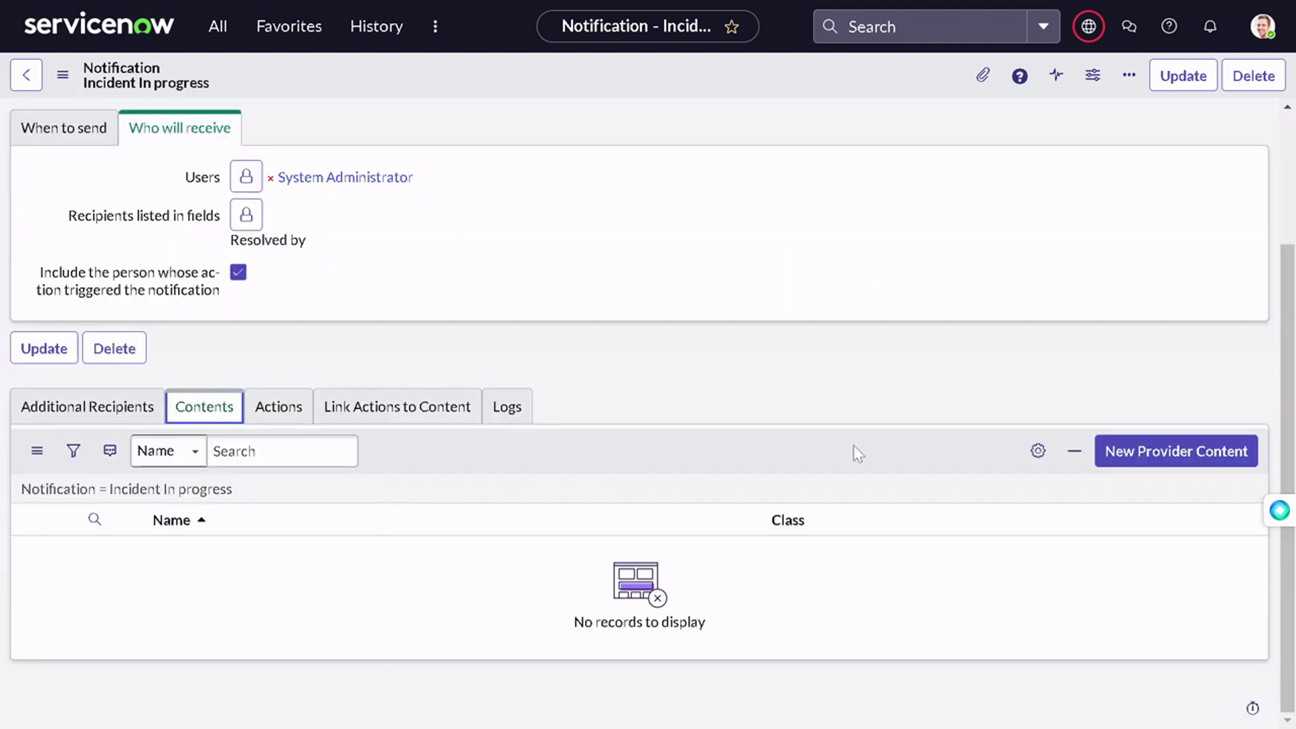
click(1113, 462)
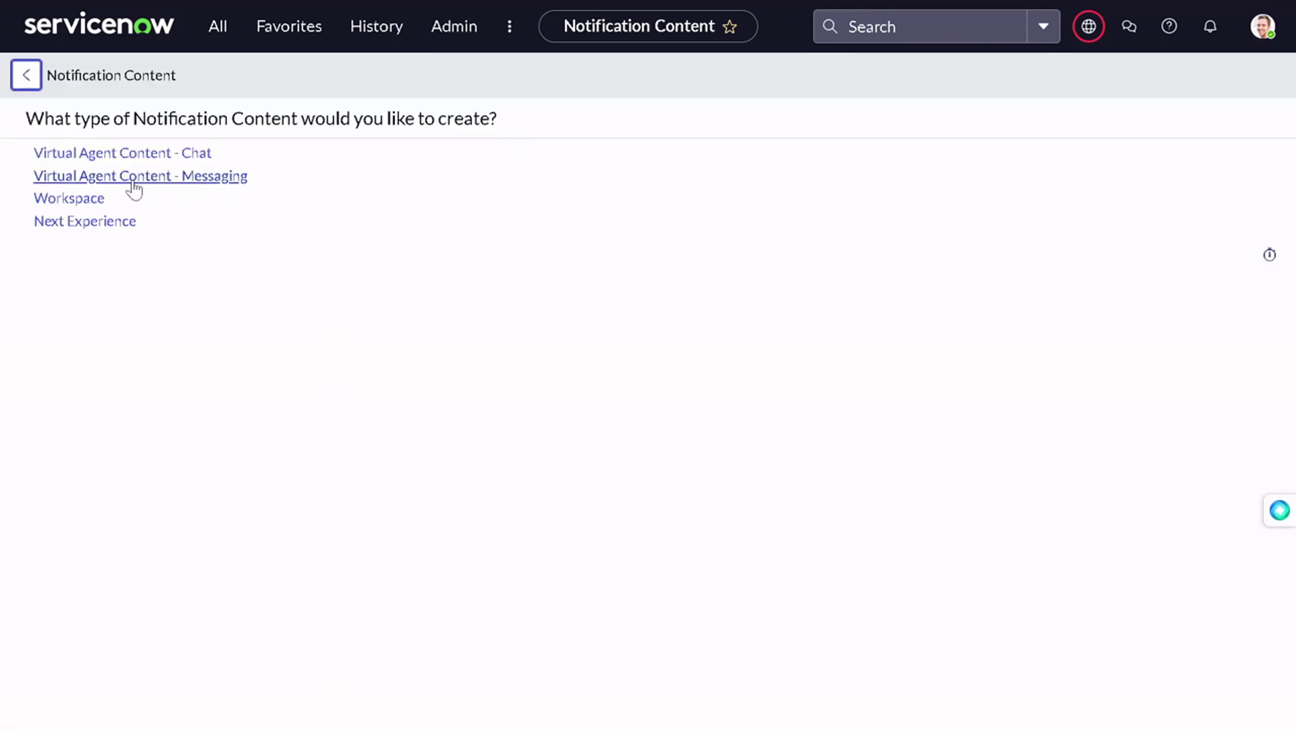
click(105, 223)
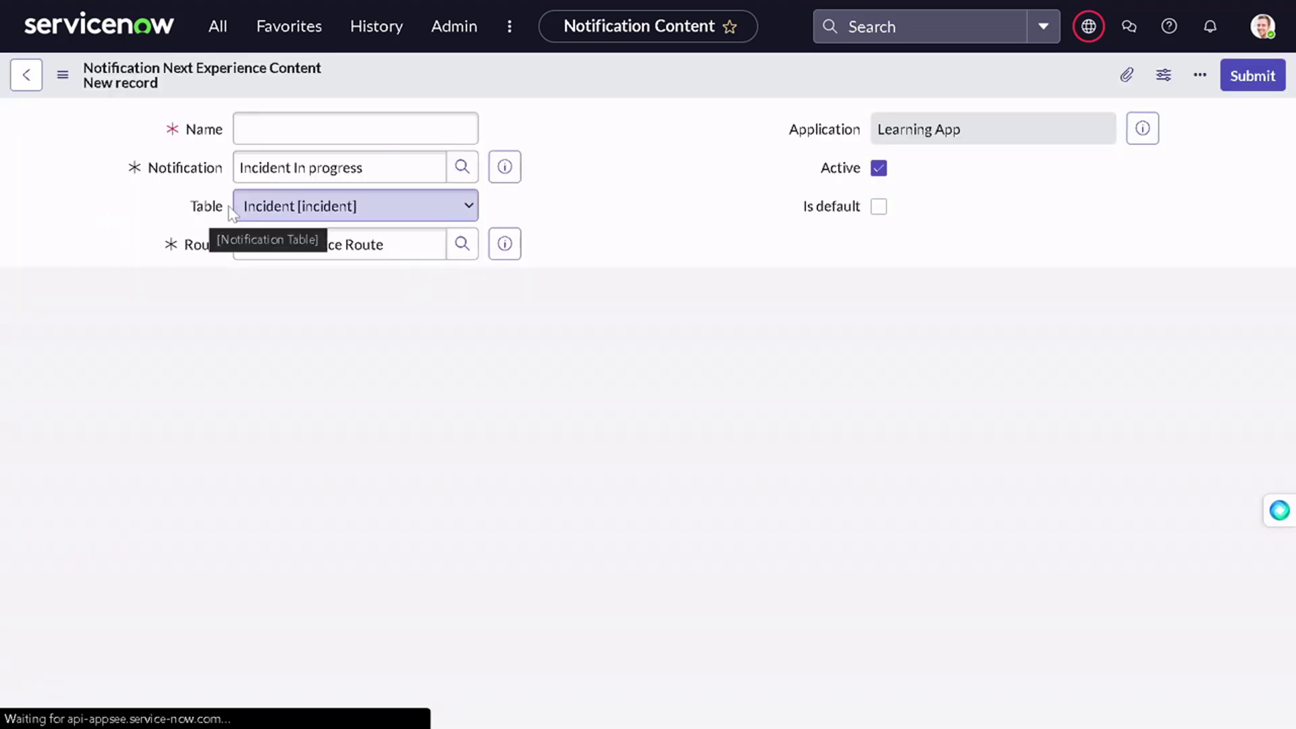
click(341, 135)
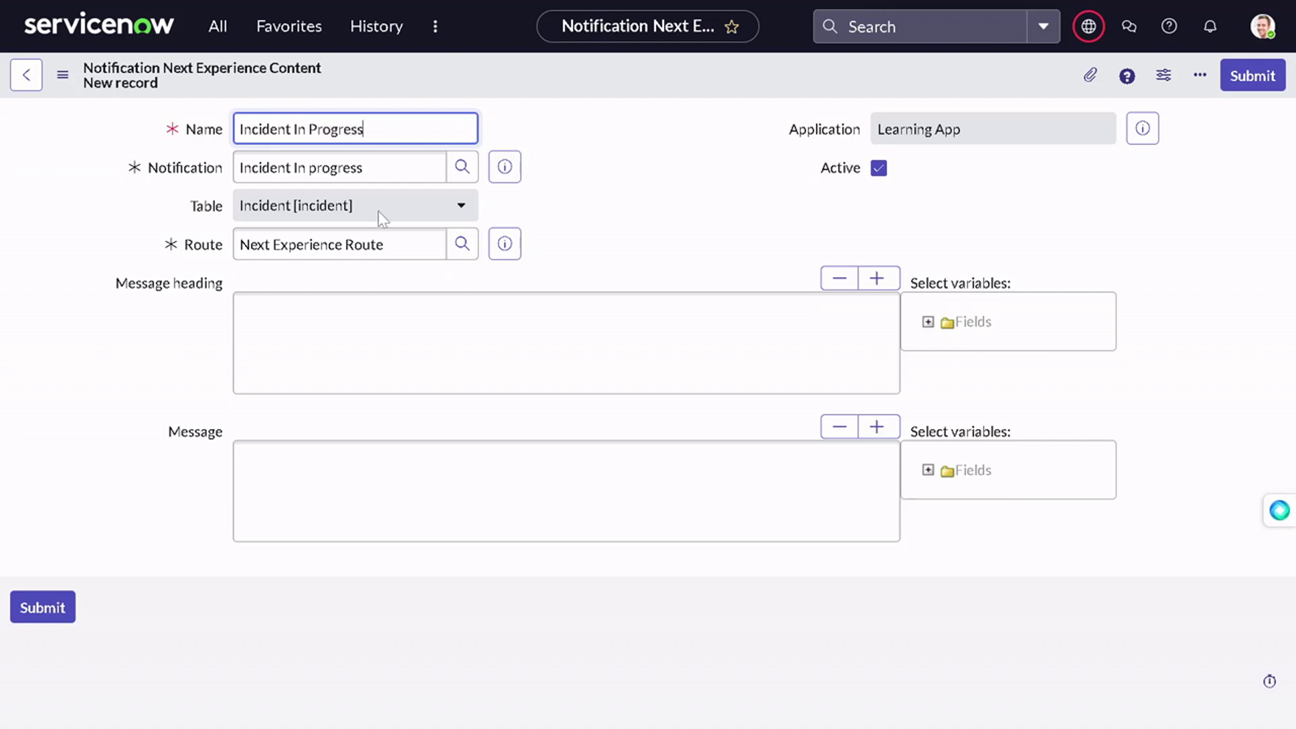
Set the message heading to "The inciident moved to Inprogress" followed by the Number variable, and save the content record.
click(240, 308)
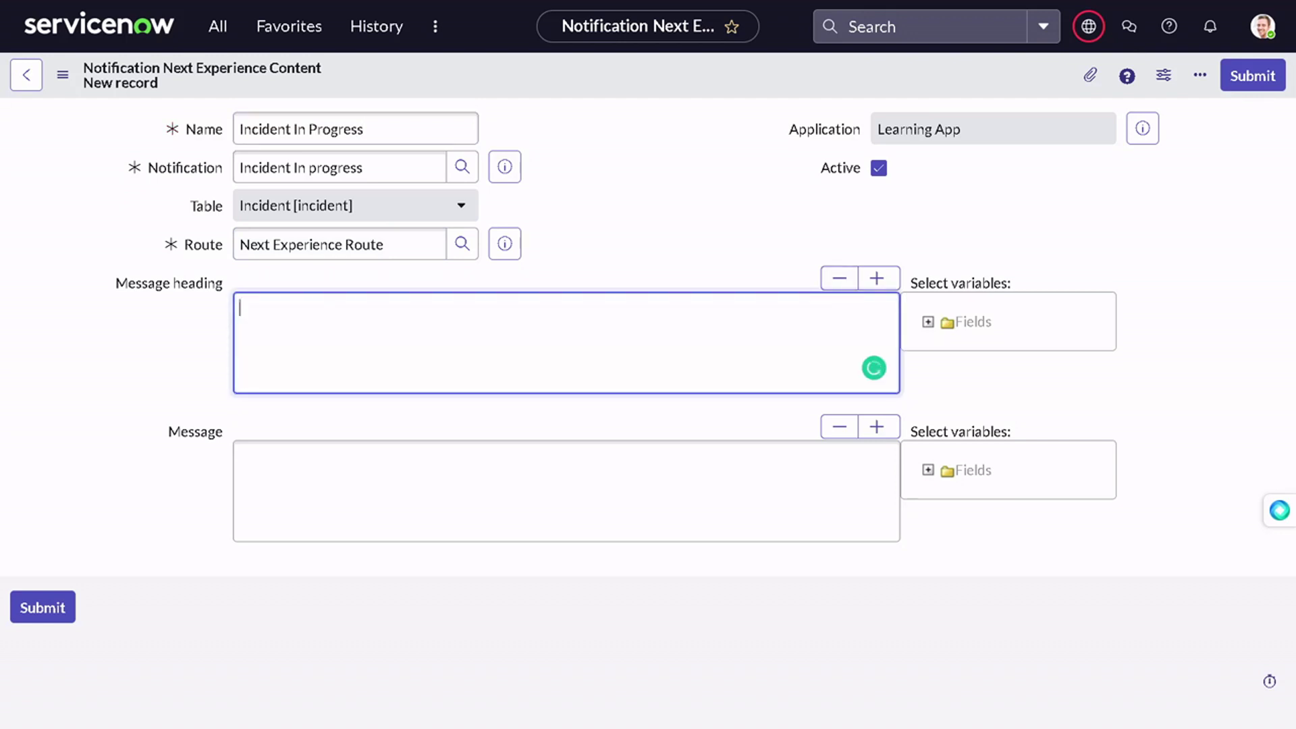
text(THe)
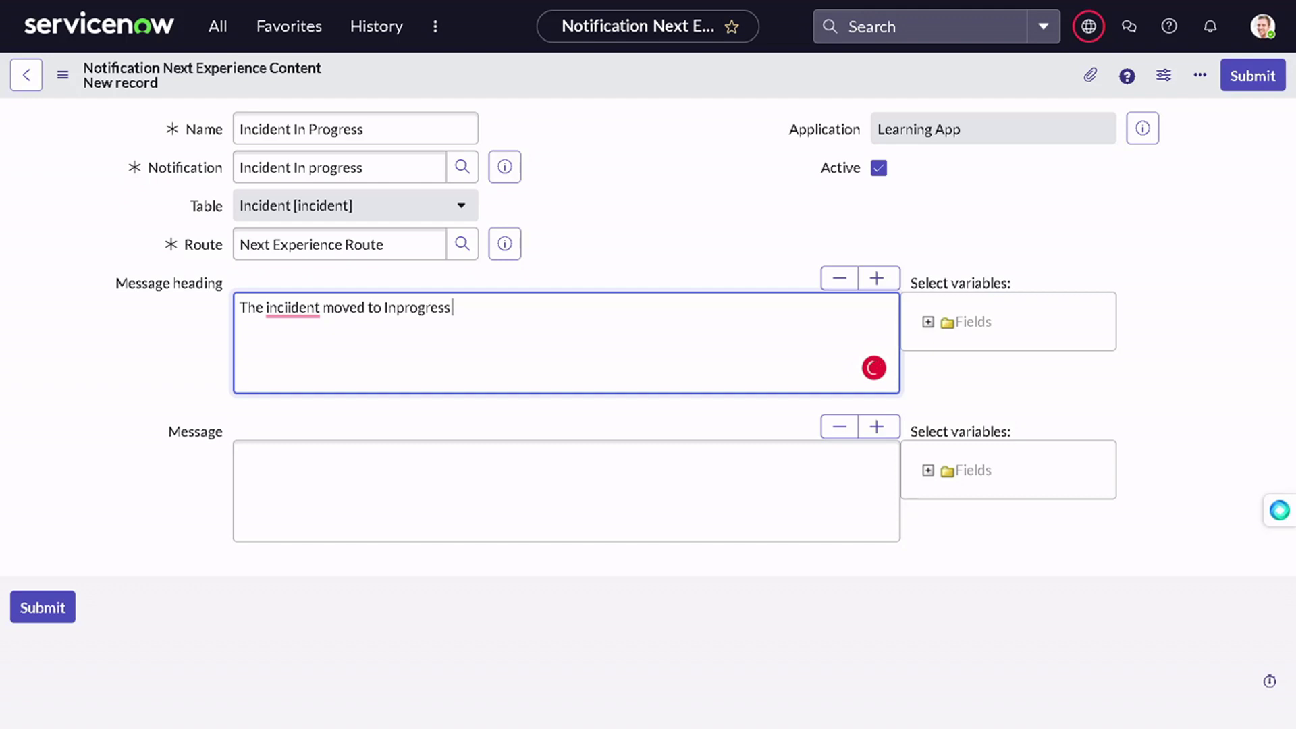
click(928, 322)
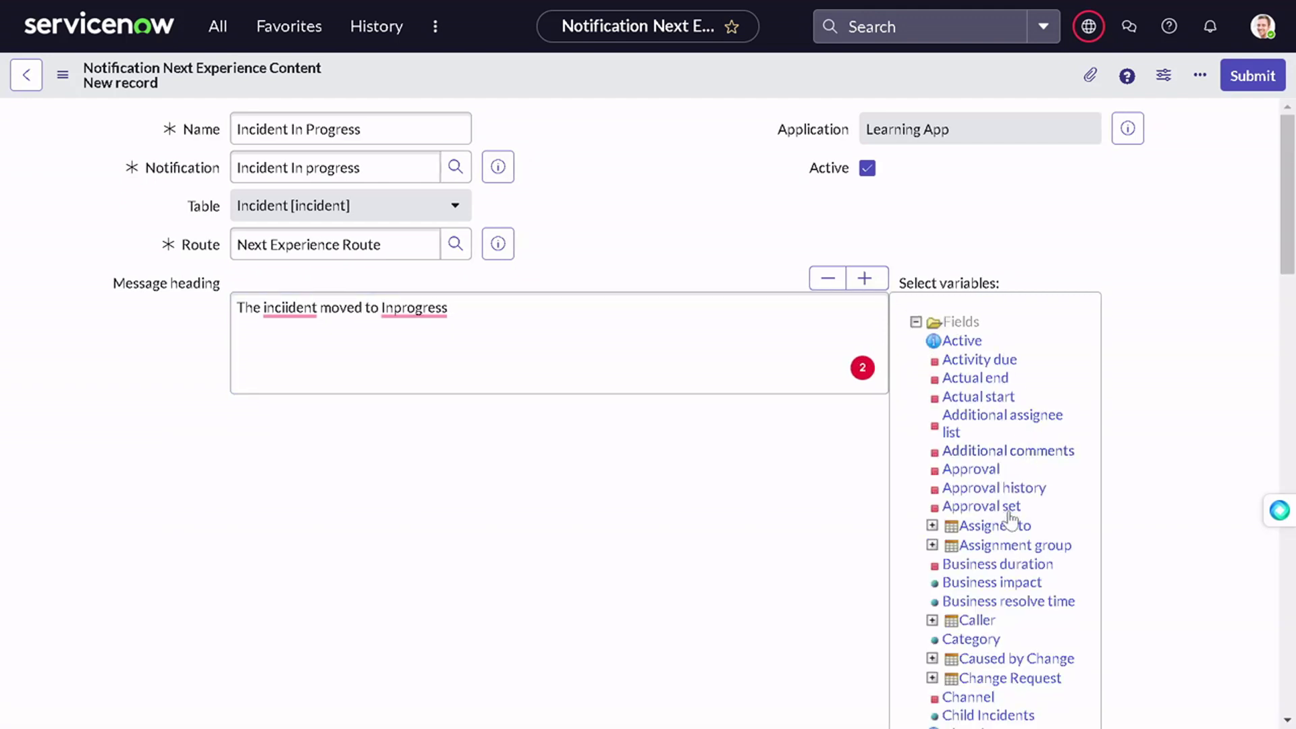
scroll(1011, 519, down, 10)
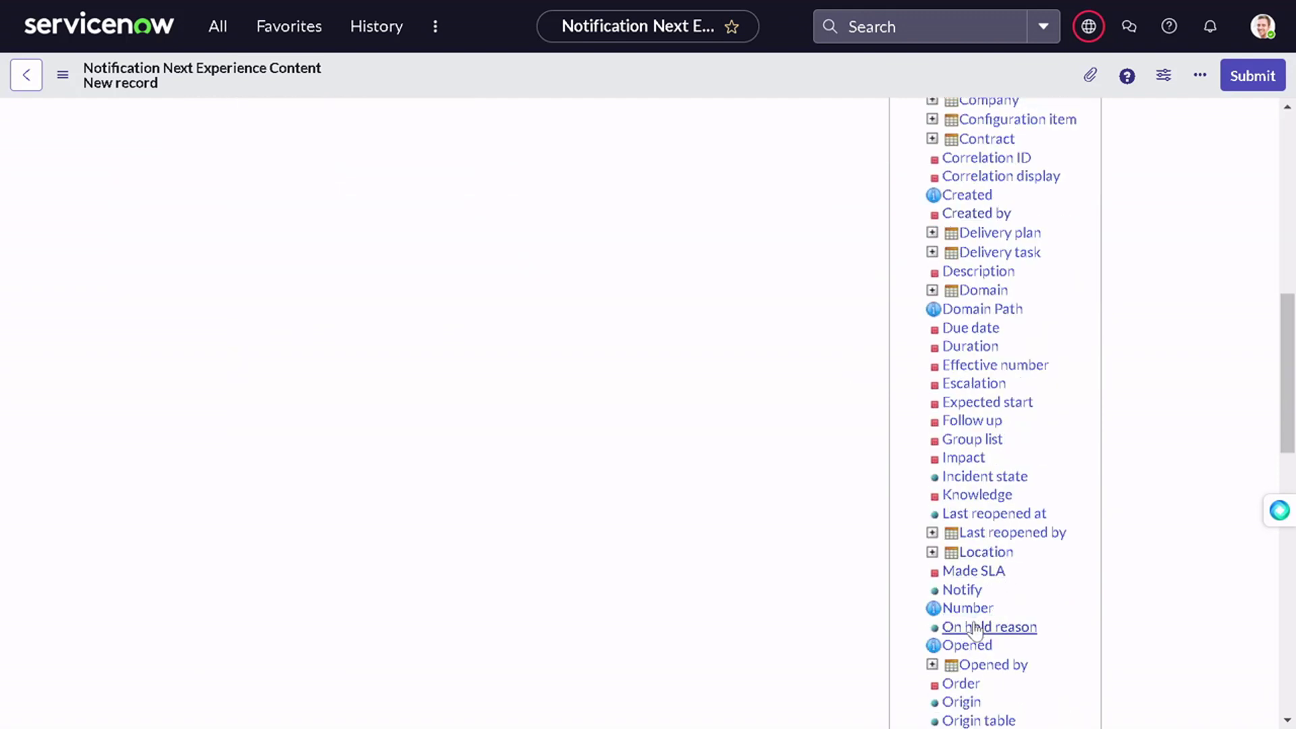
click(972, 610)
scroll(695, 452, up, 10)
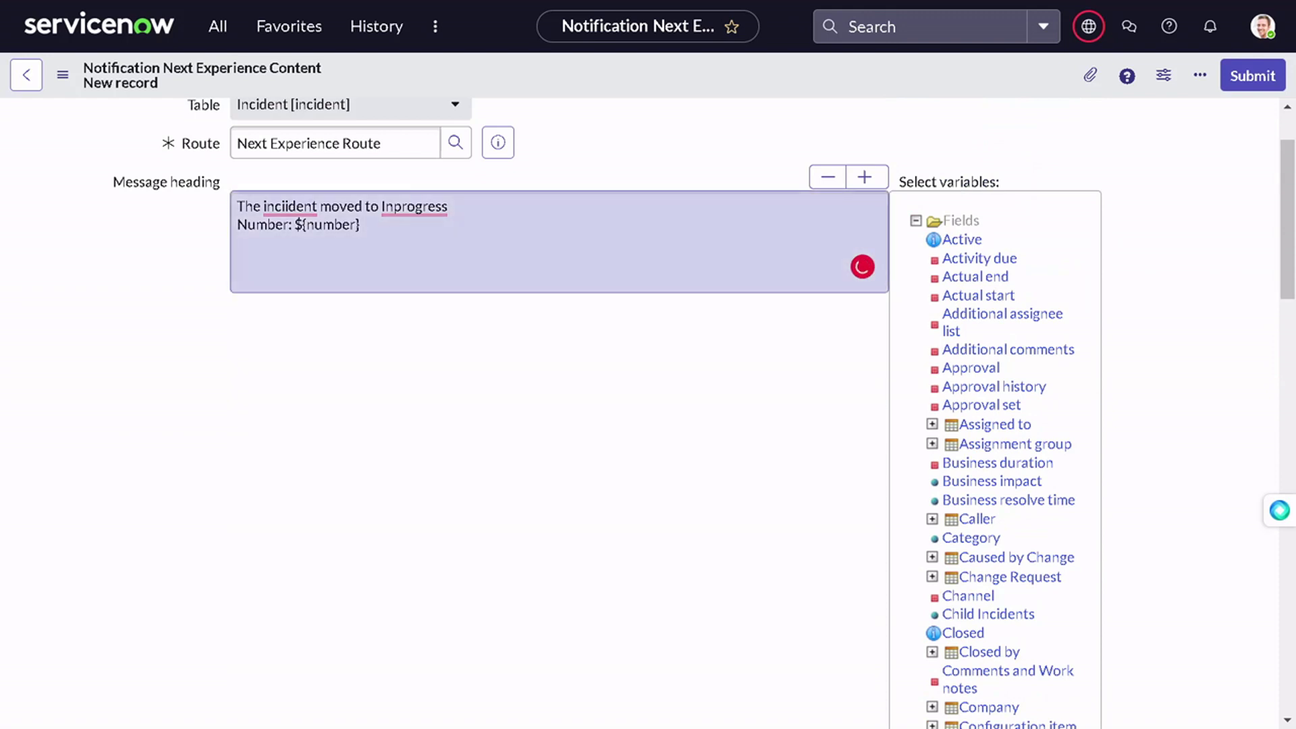
scroll(569, 271, up, 2)
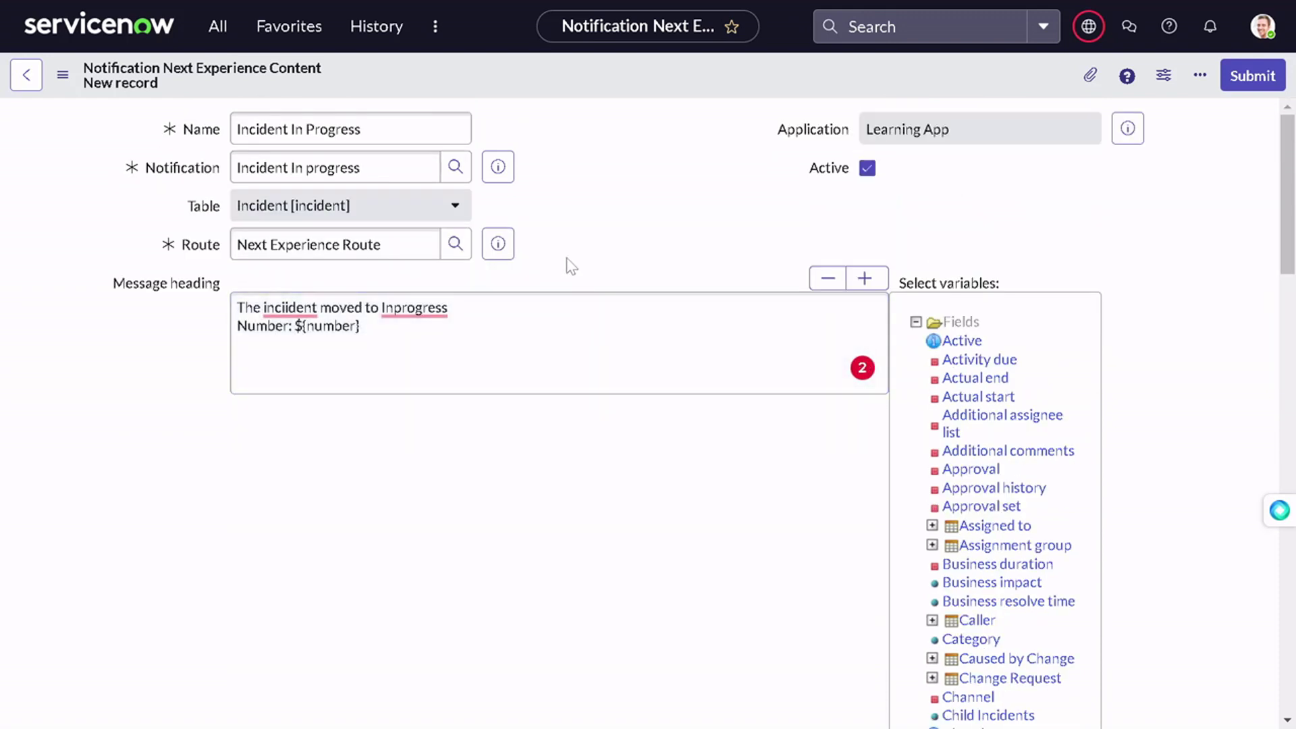
right_click(661, 70)
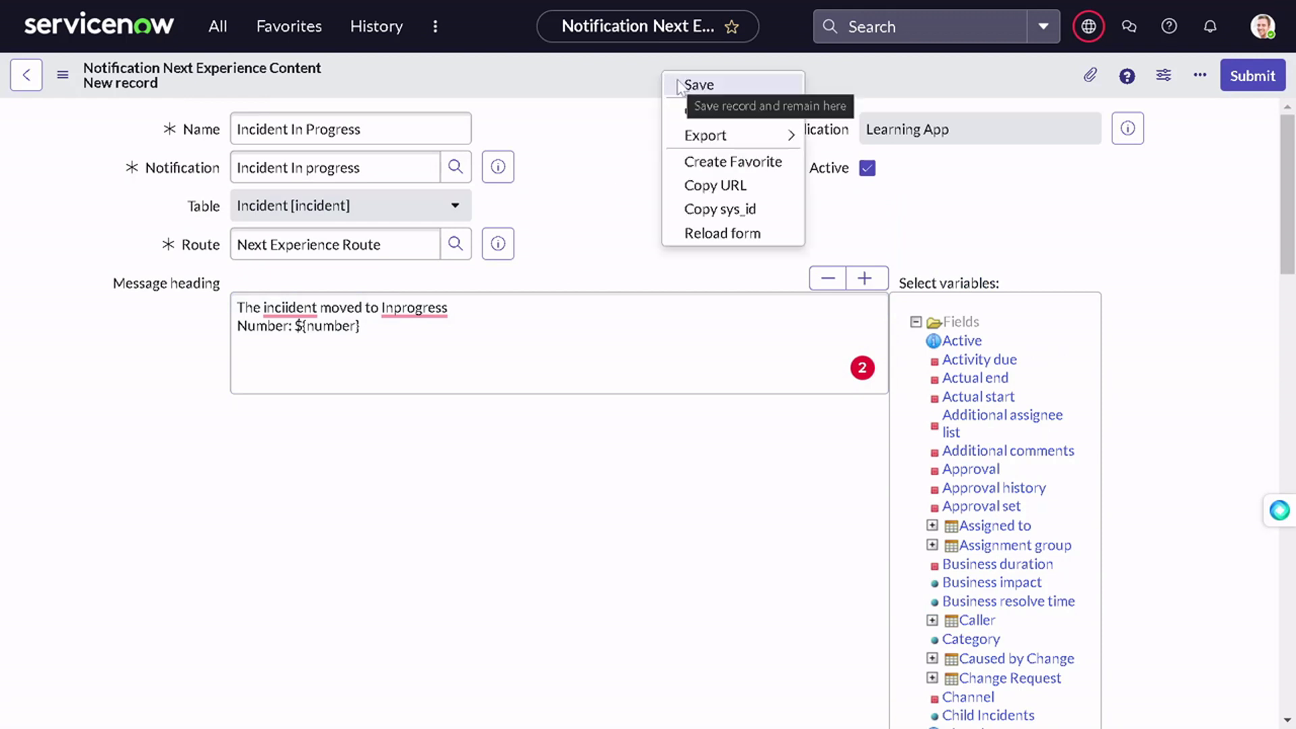
click(681, 86)
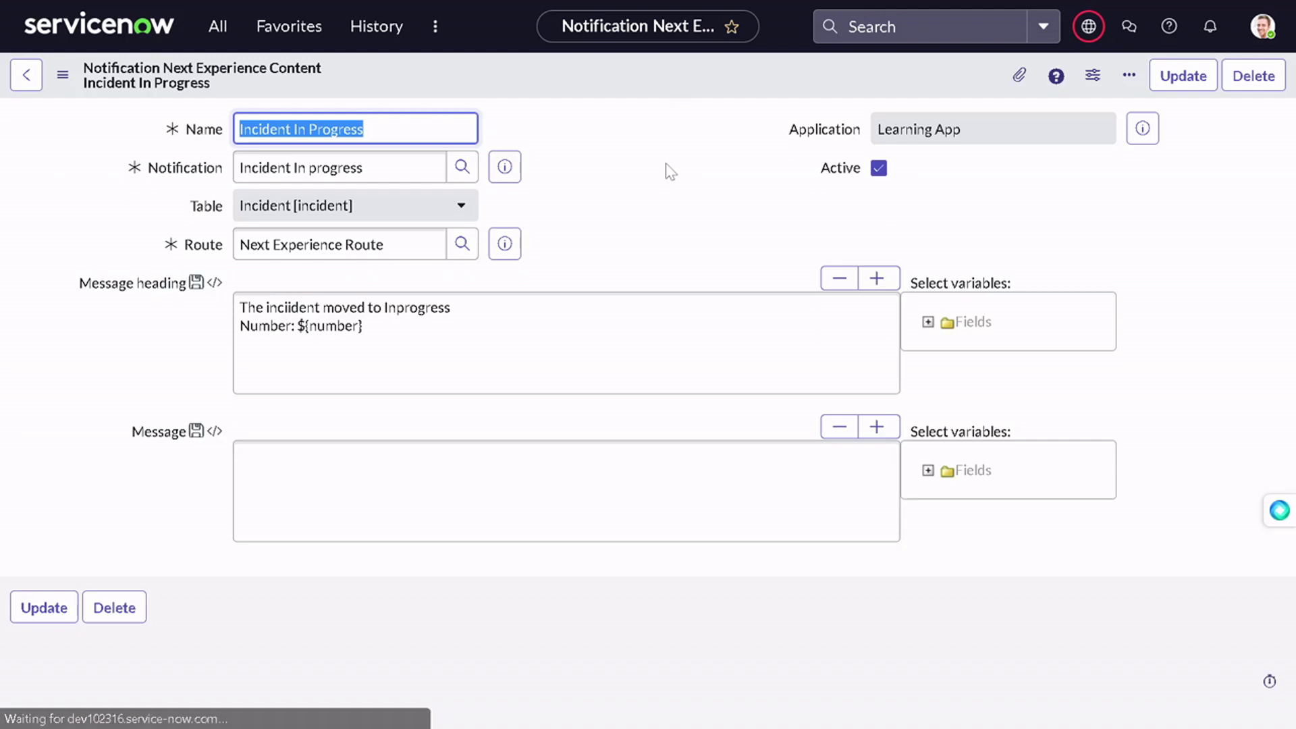
Copy the message heading text into the Message field and save the content record.
click(155, 284)
key(ctrl+c)
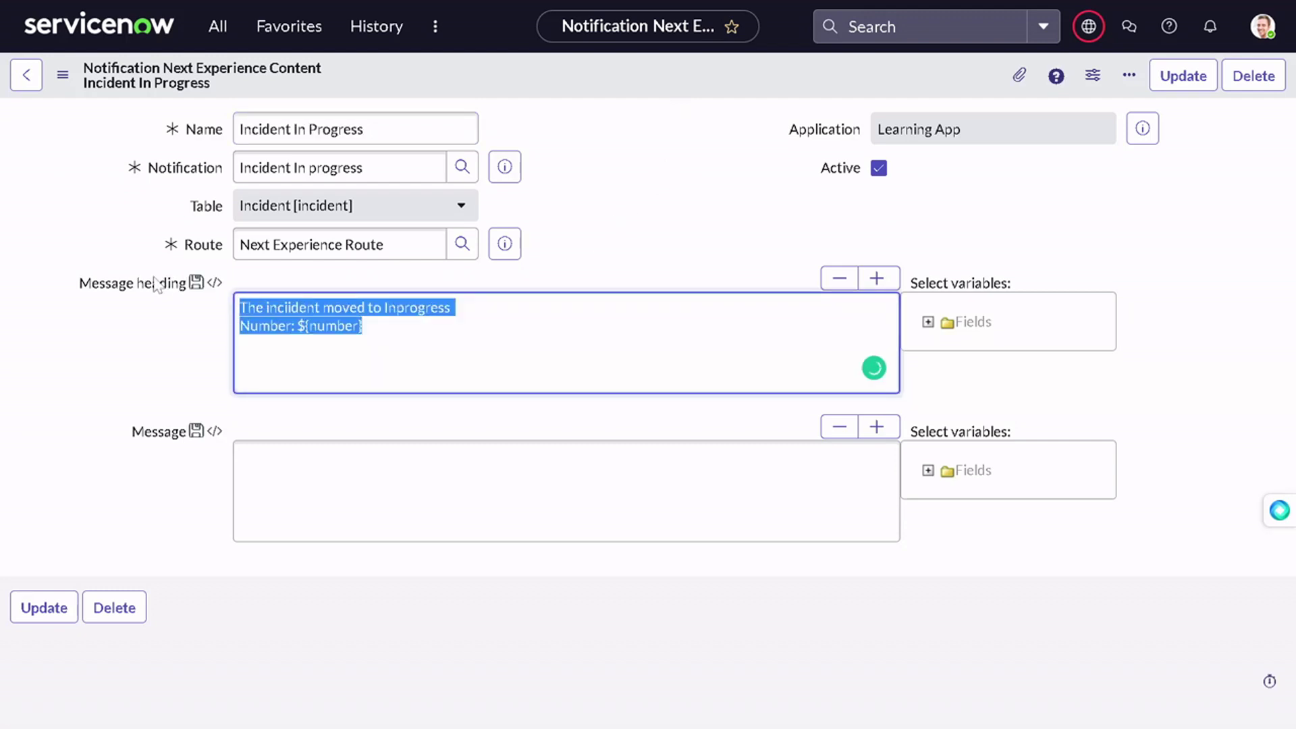
click(338, 513)
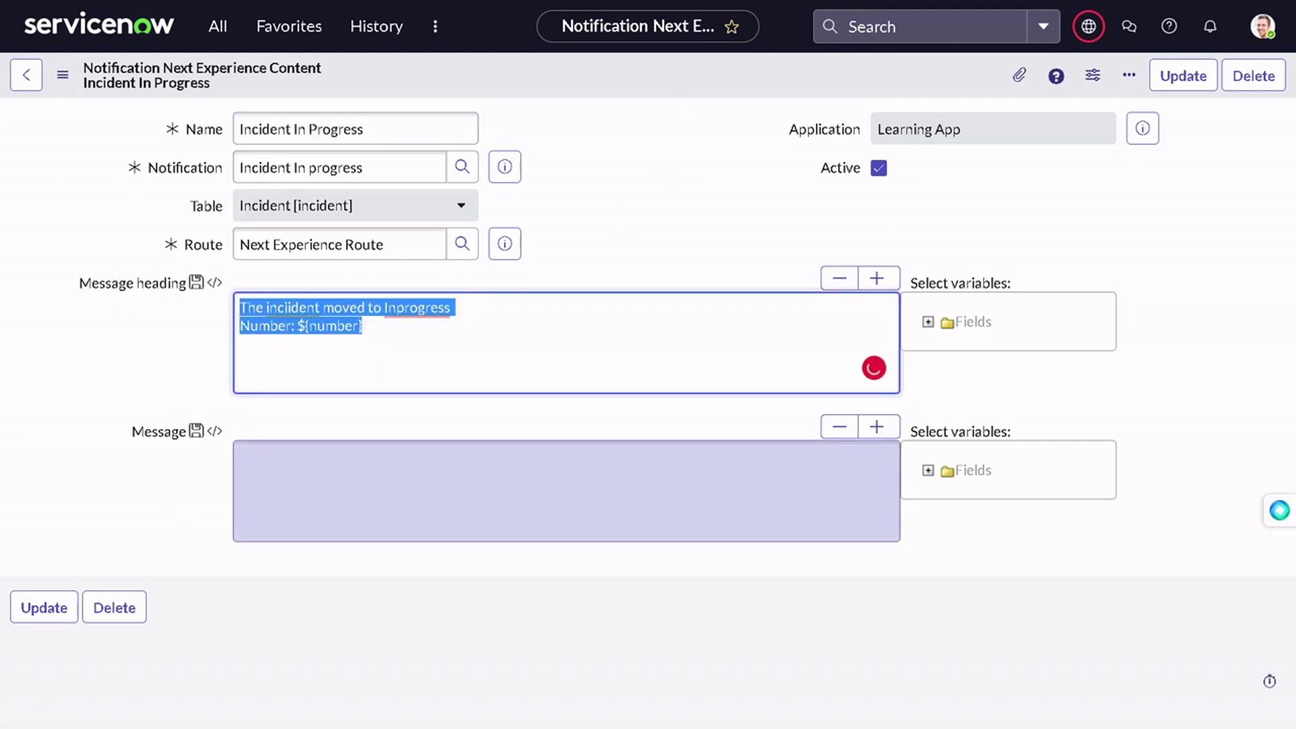
key(ctrl+v)
right_click(520, 74)
click(540, 74)
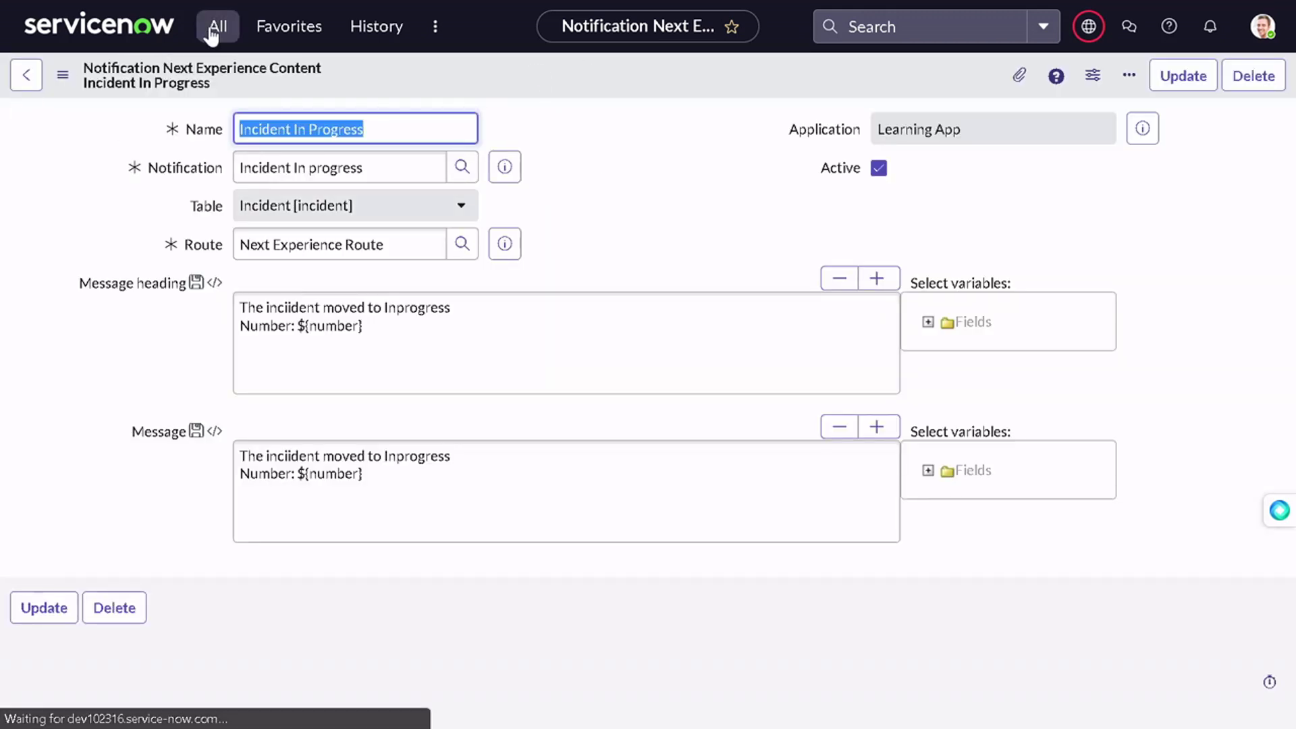
Search the navigator for incident and open the list of all incidents.
click(214, 30)
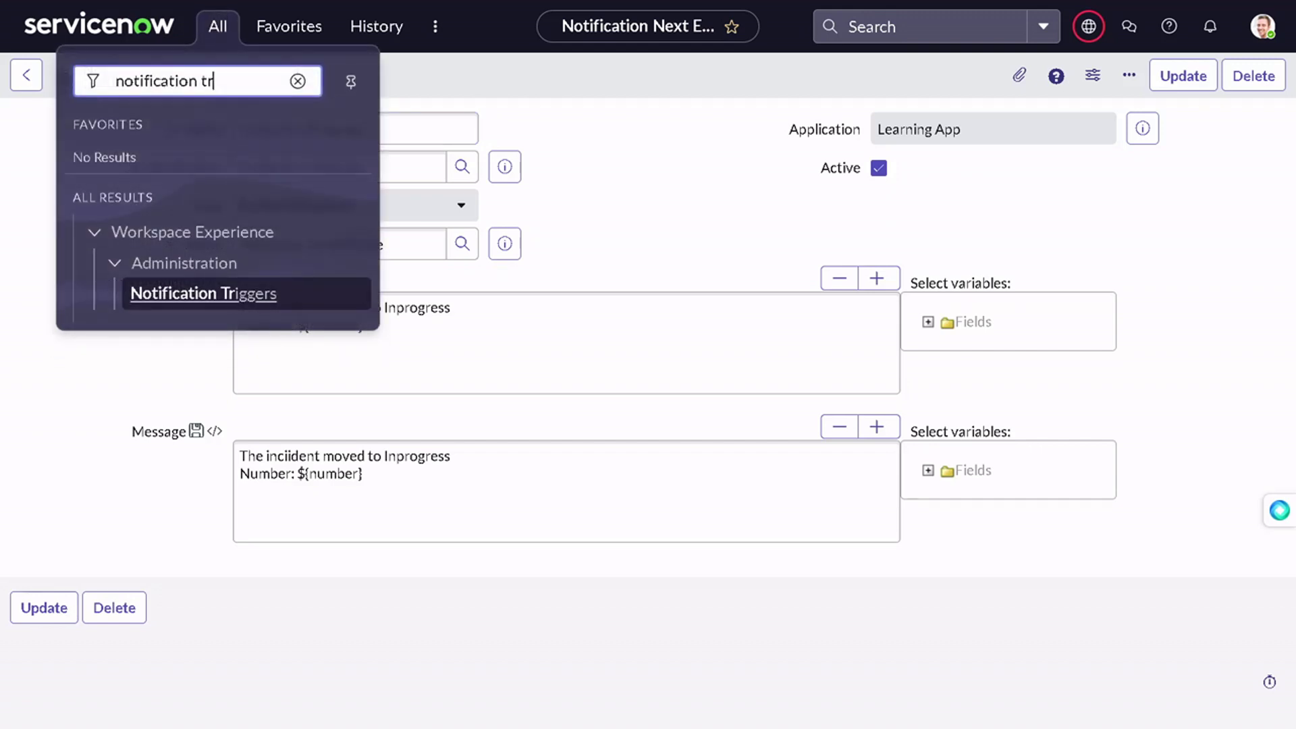
click(298, 81)
text(incident)
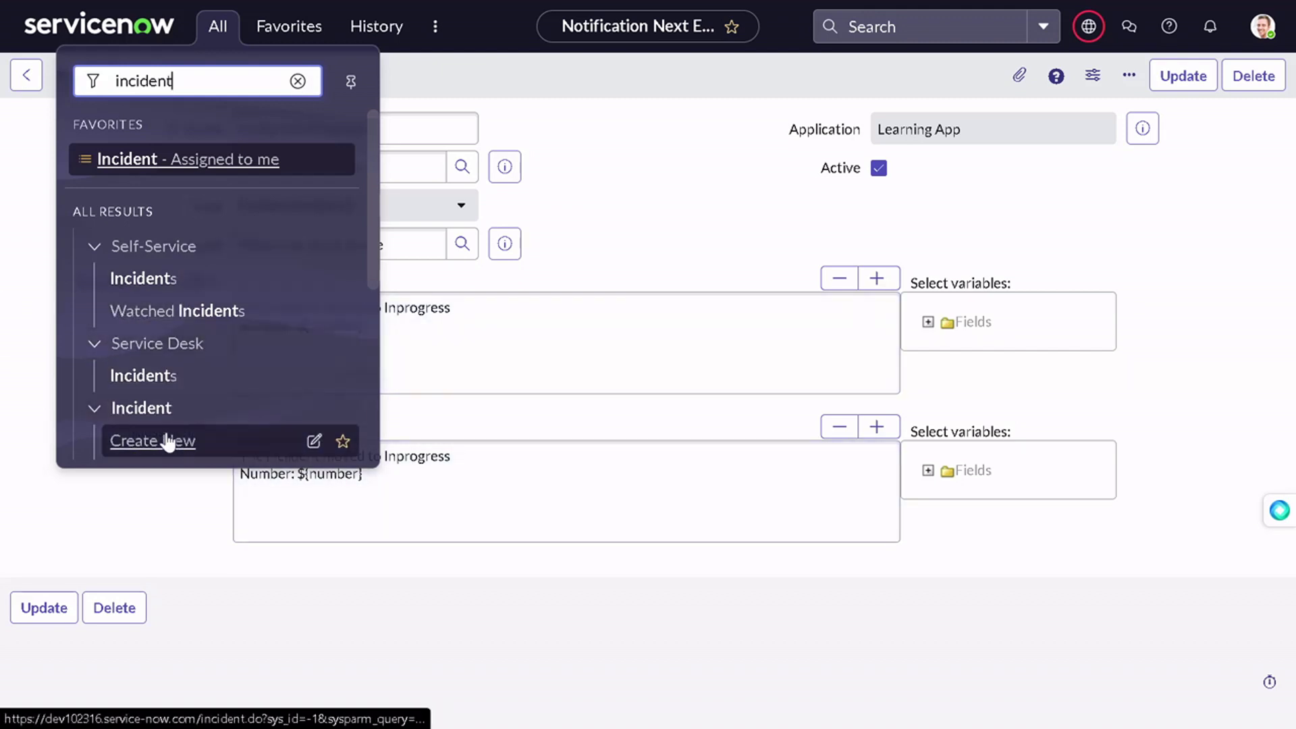
scroll(176, 405, down, 2)
scroll(176, 378, down, 2)
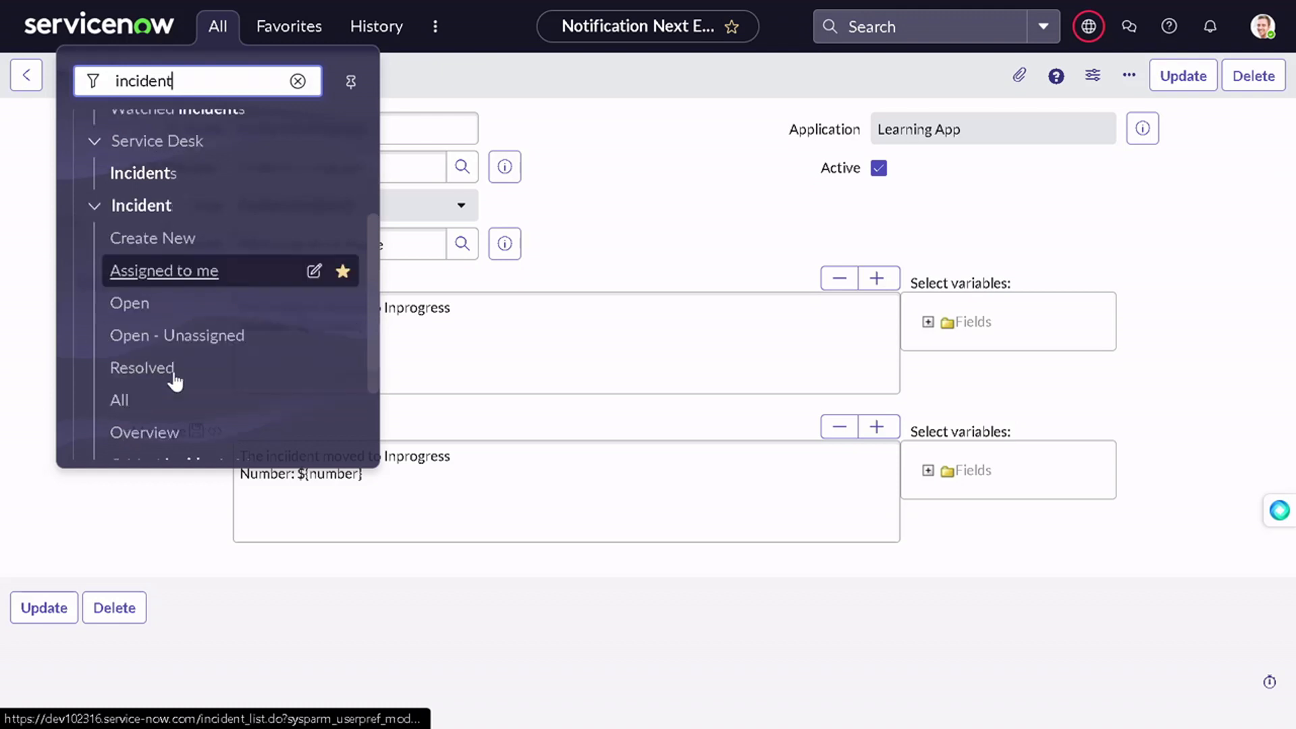
click(174, 396)
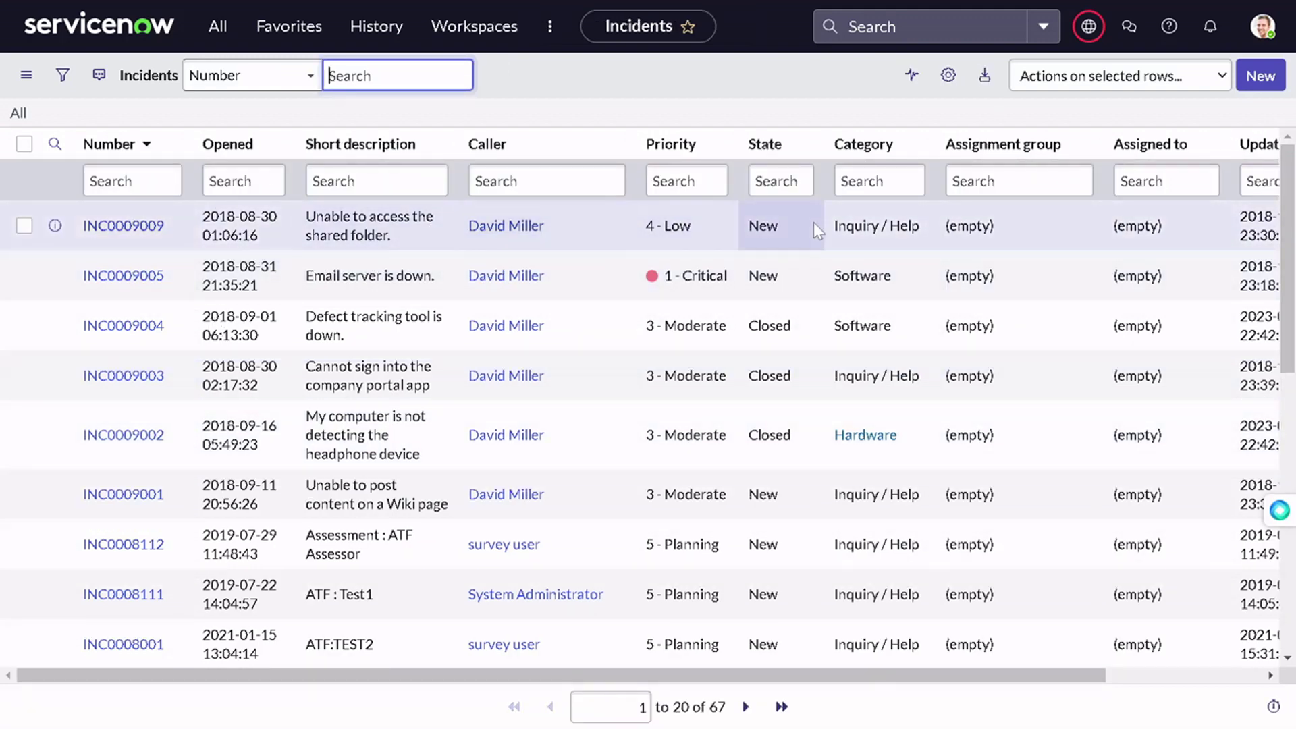
Open incident INC0009009 from the list and look over its details and activities.
click(160, 227)
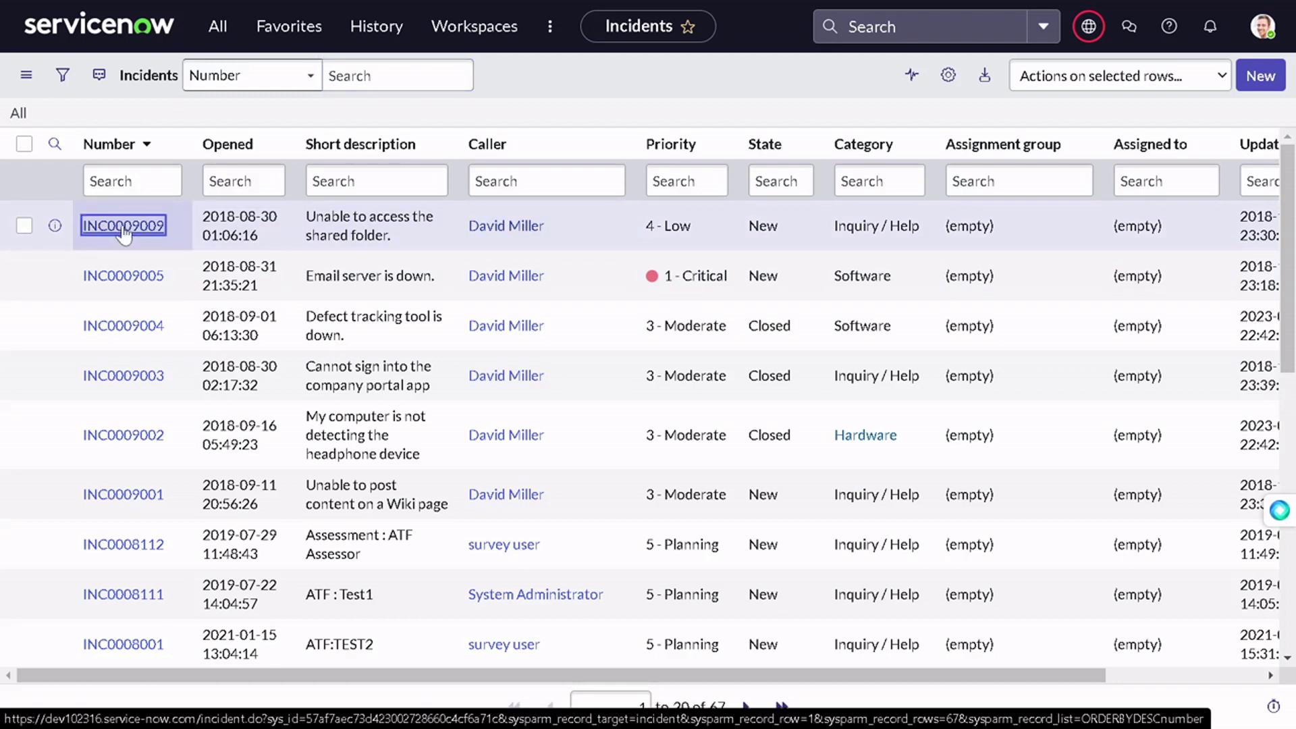
click(123, 229)
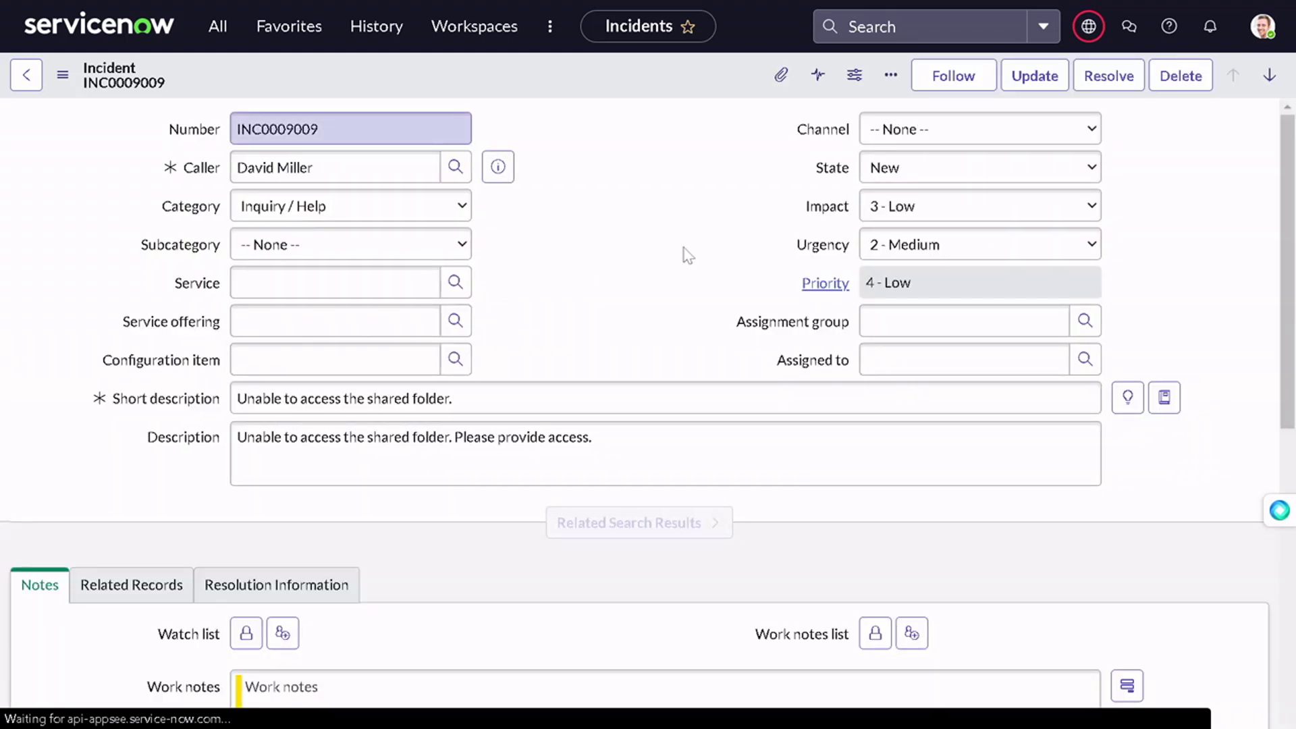
scroll(1289, 244, down, 5)
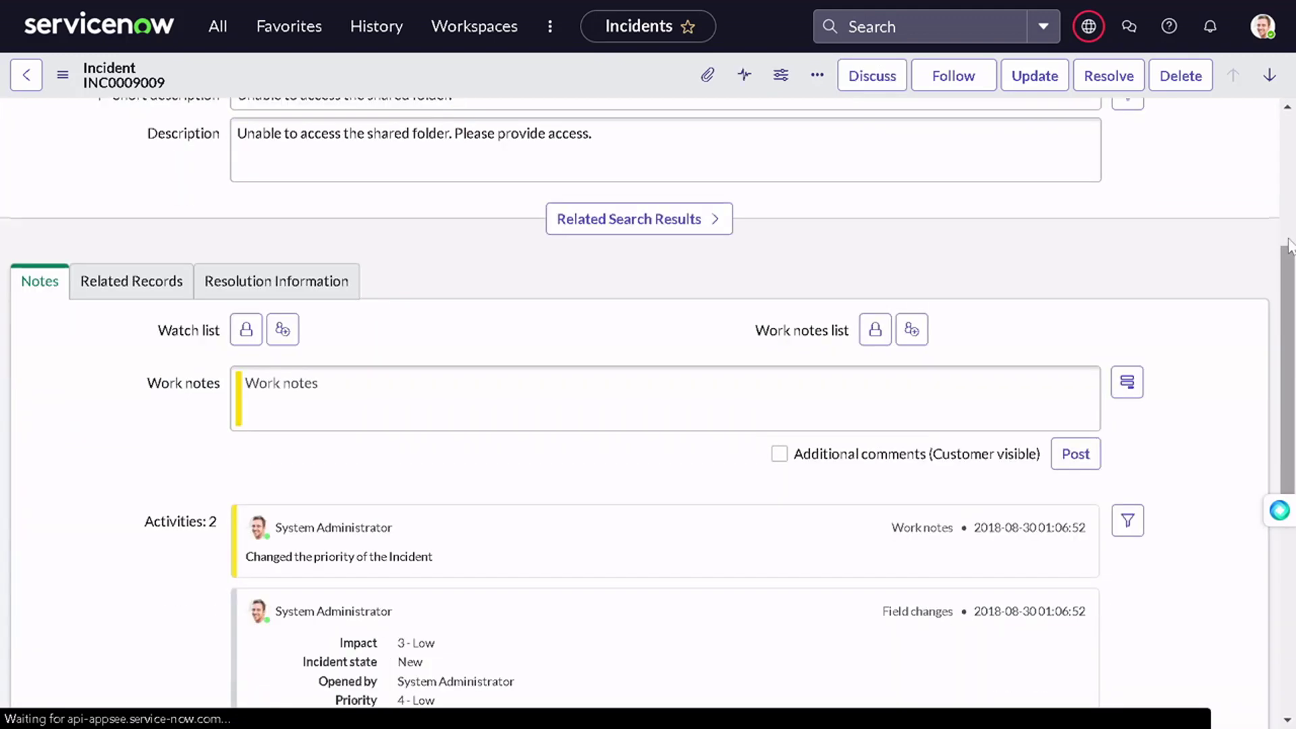
scroll(1289, 244, down, 7)
scroll(981, 295, up, 8)
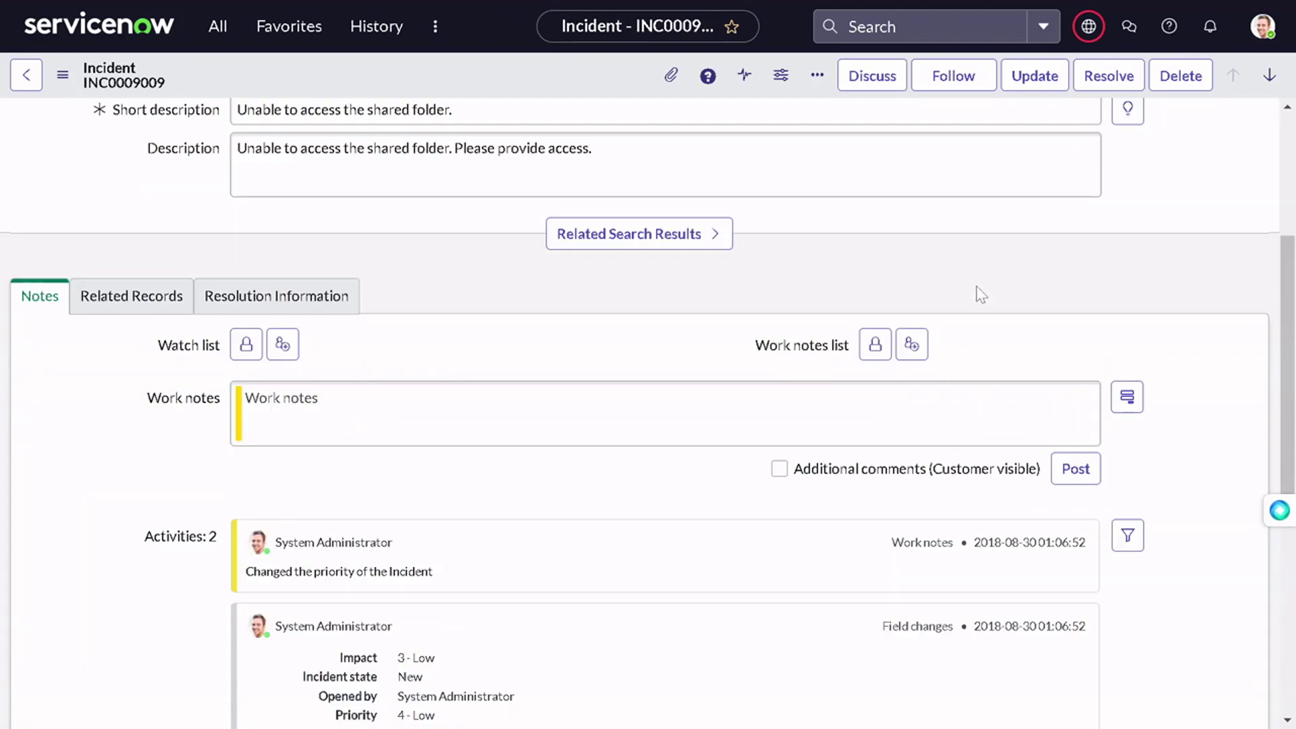
scroll(975, 298, up, 4)
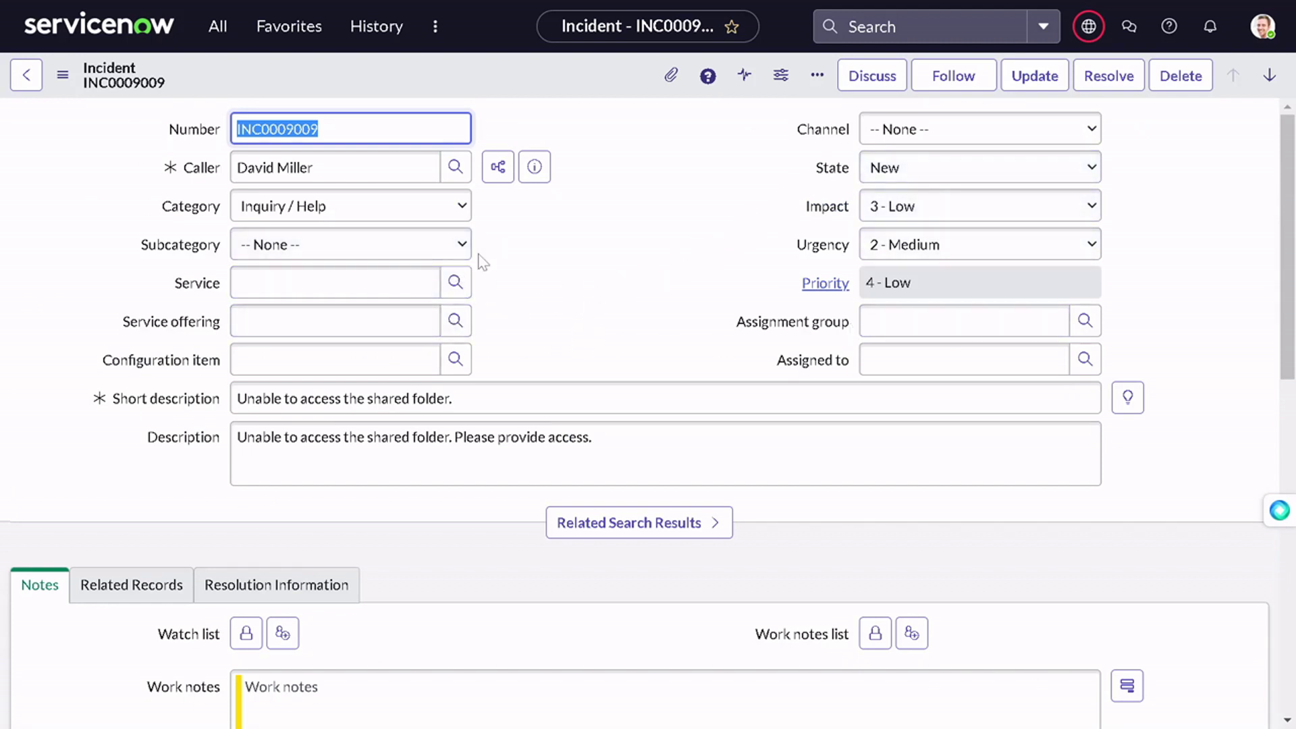
scroll(481, 261, down, 2)
scroll(482, 261, up, 2)
scroll(482, 261, down, 8)
scroll(482, 261, up, 8)
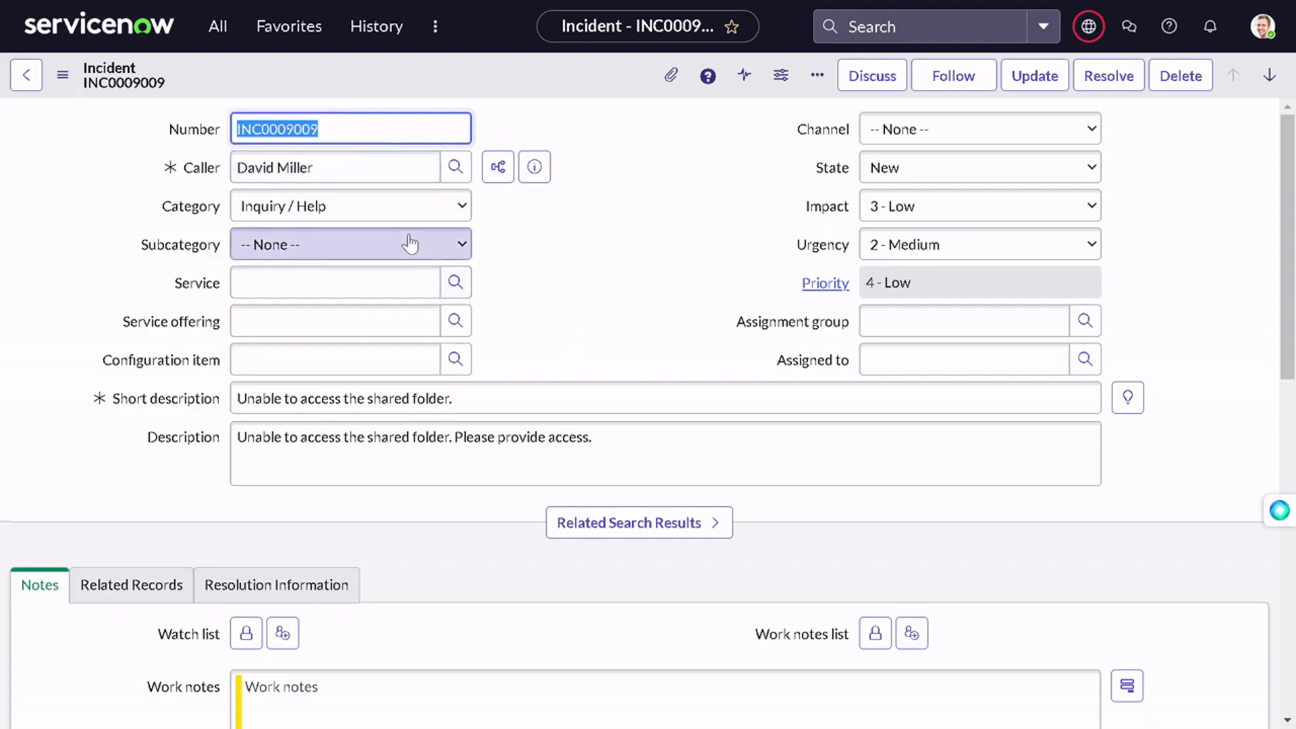
Return to the Incident In progress notification record through the recently visited pages.
click(370, 28)
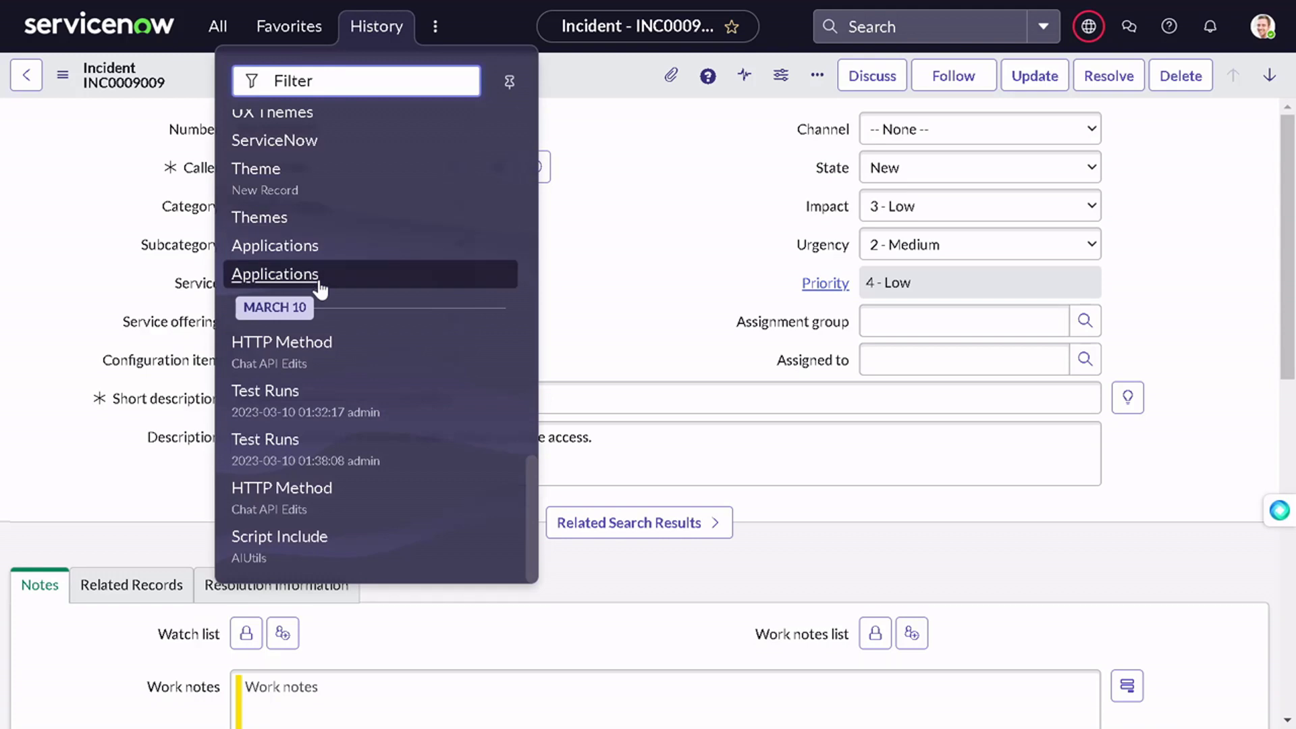
scroll(320, 297, up, 2)
scroll(324, 312, down, 2)
scroll(430, 182, up, 10)
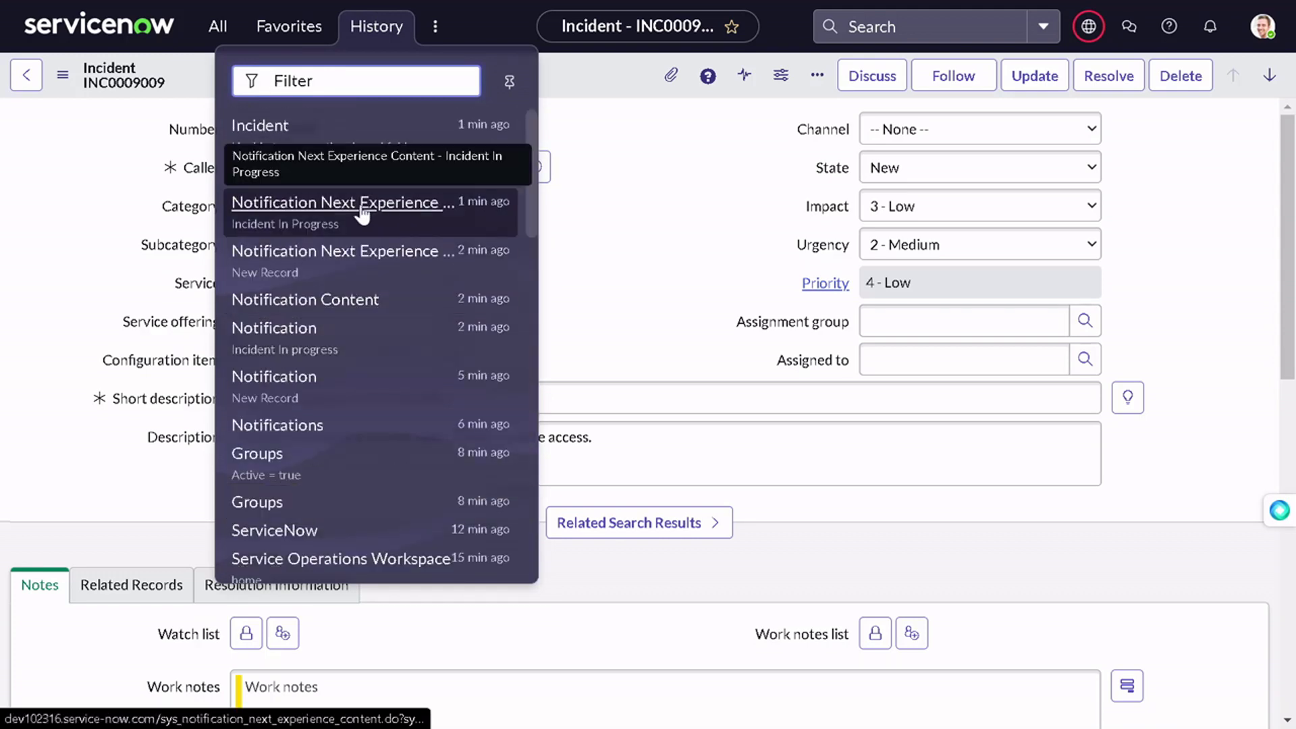
click(337, 317)
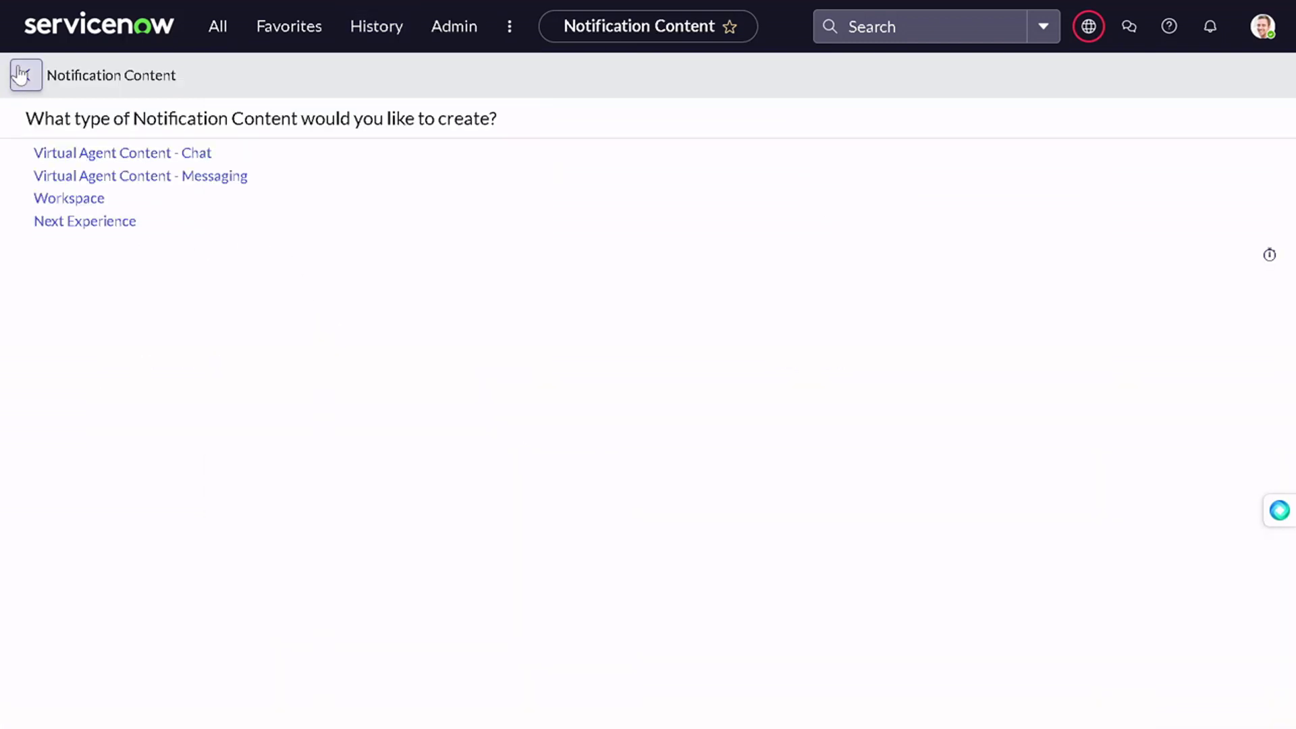
click(382, 28)
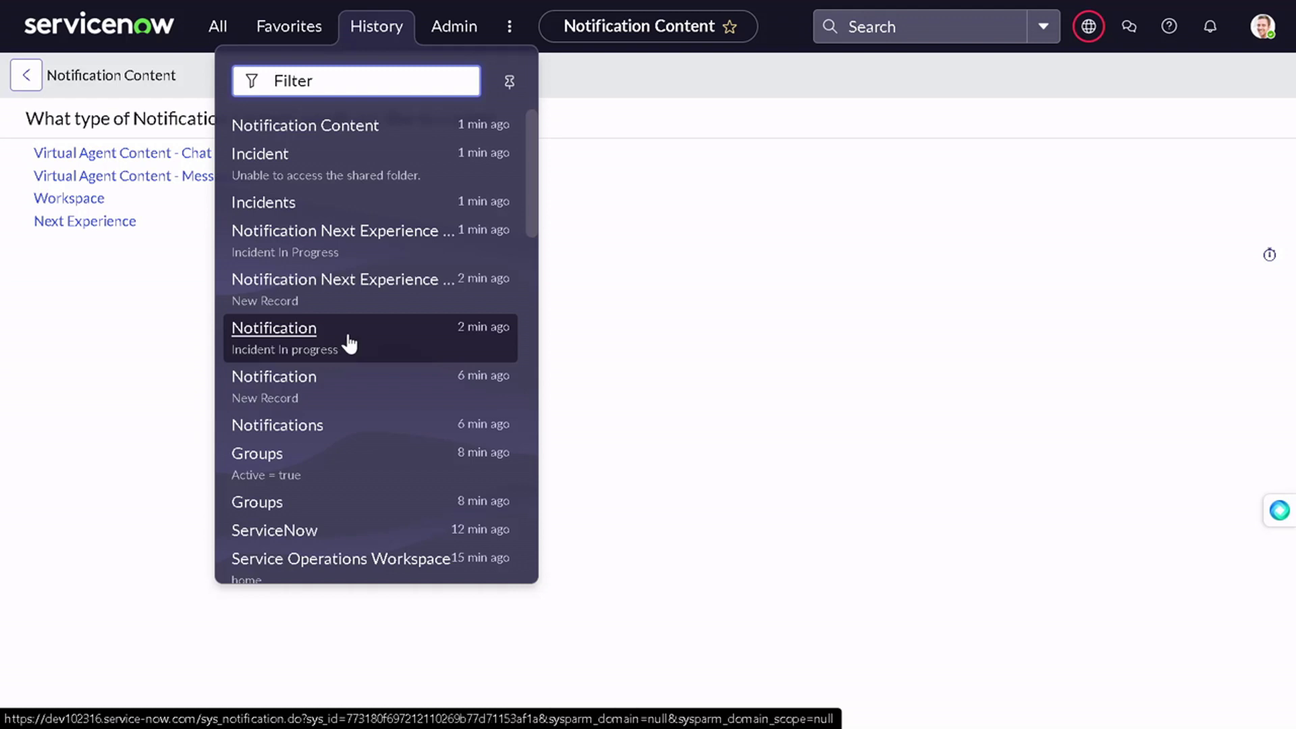
click(349, 343)
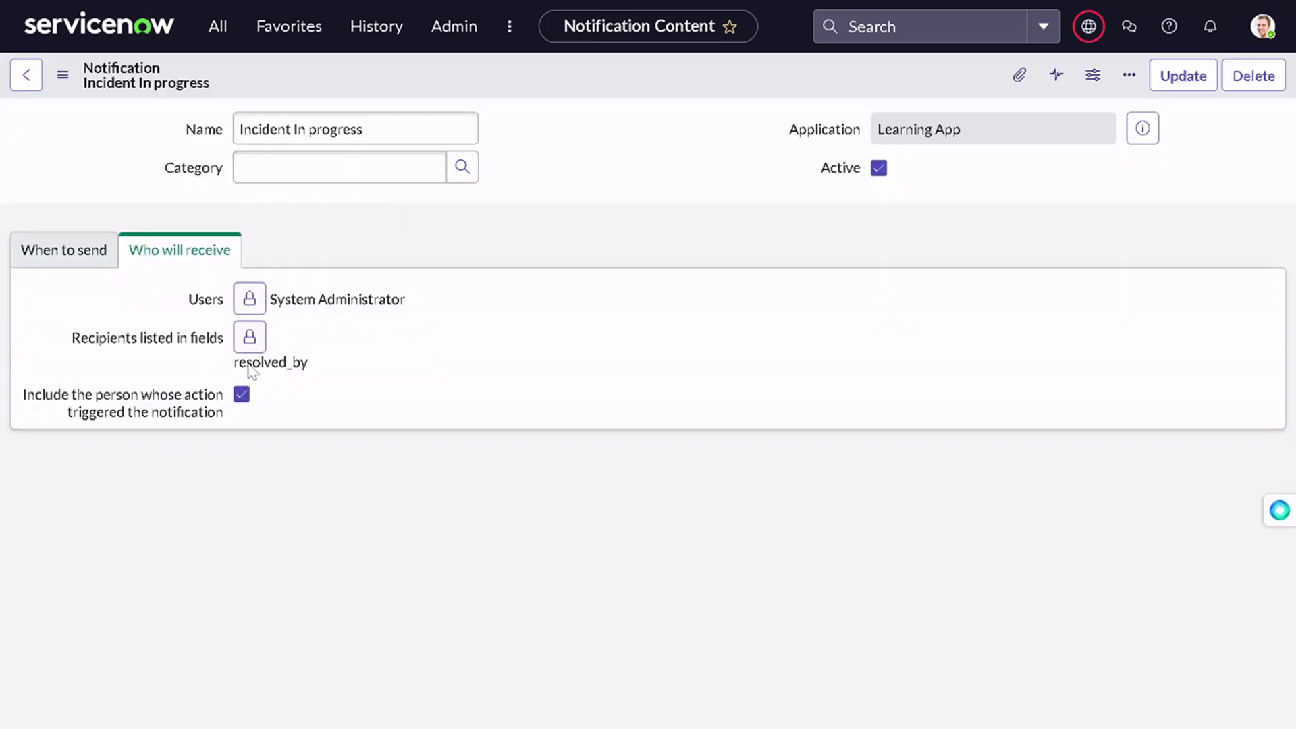
Unlock the notification's Recipients listed in fields and add Caller to the selected fields.
click(249, 337)
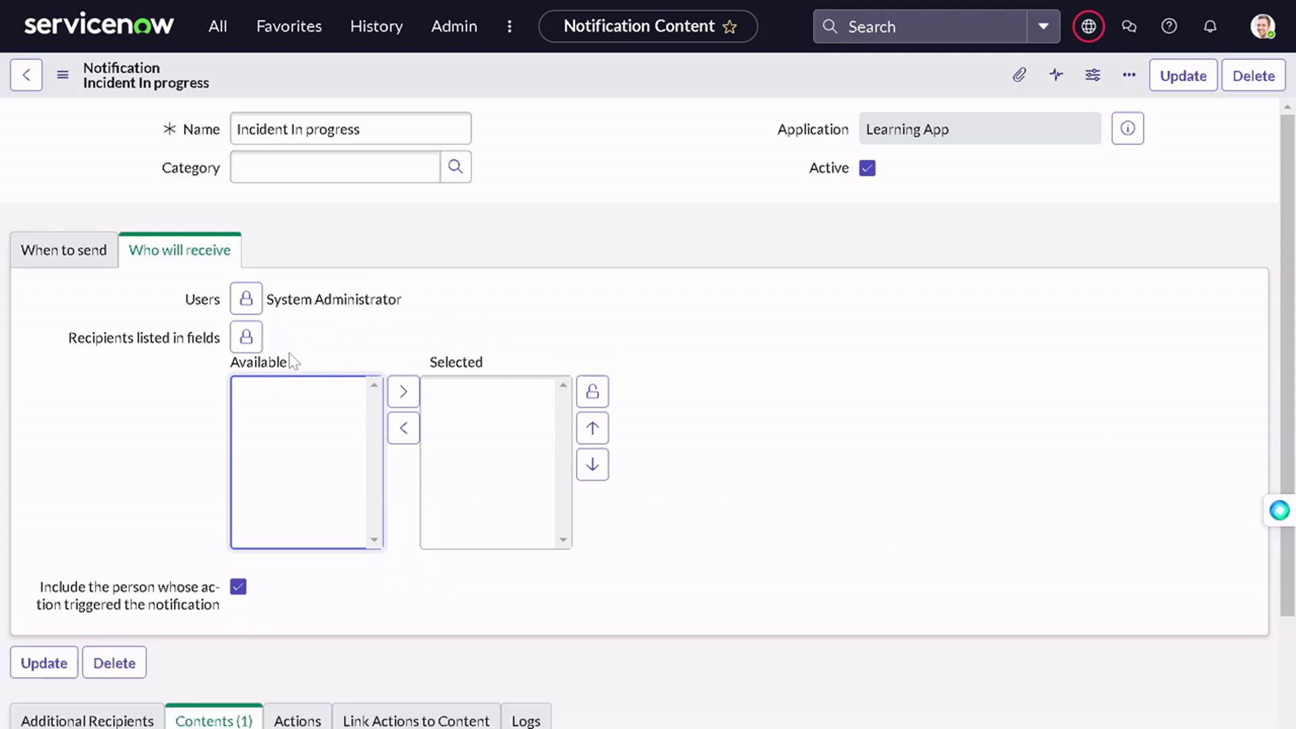
scroll(289, 361, down, 3)
scroll(278, 367, up, 2)
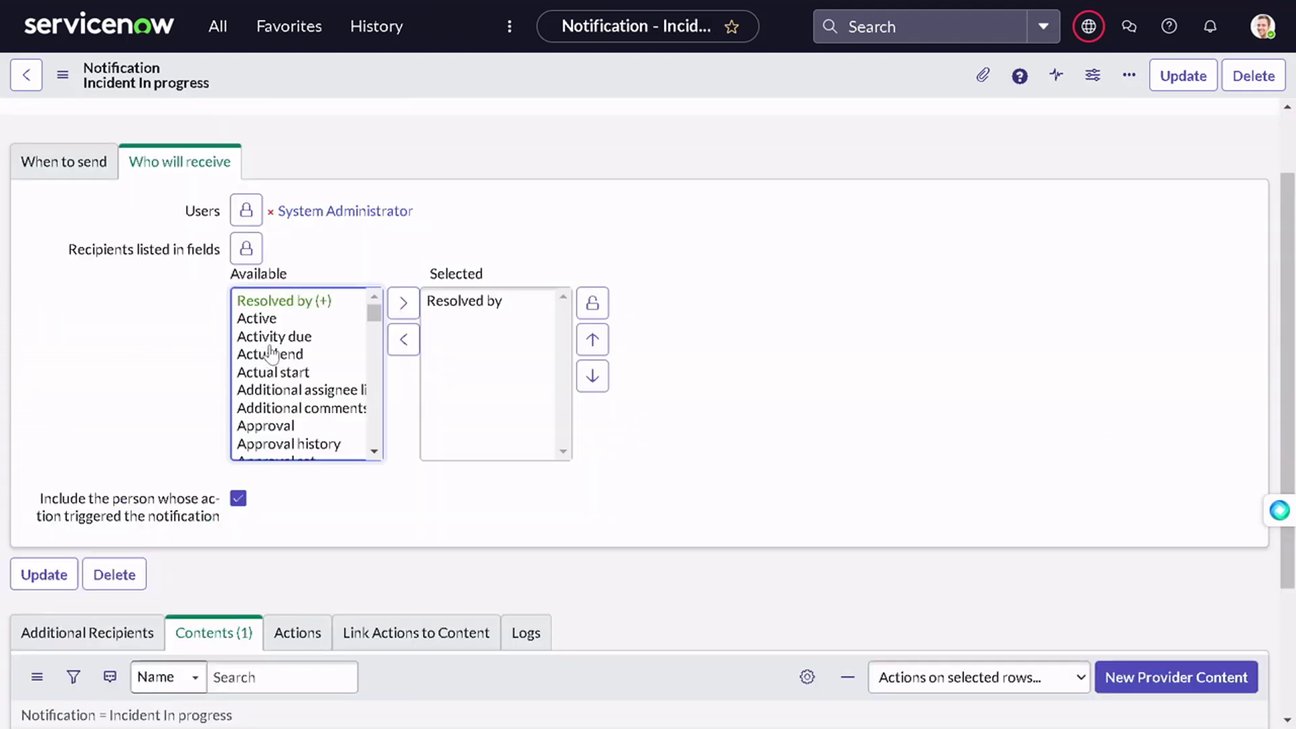
scroll(294, 422, down, 3)
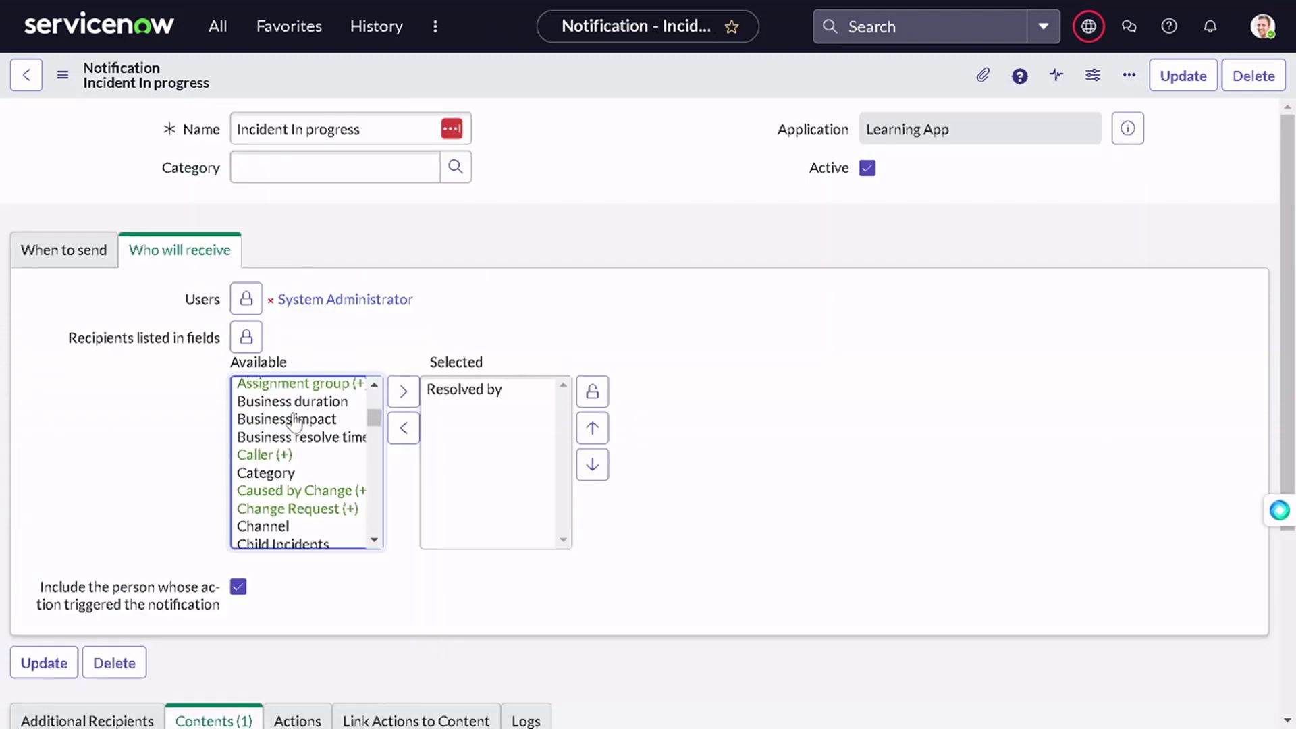
click(287, 455)
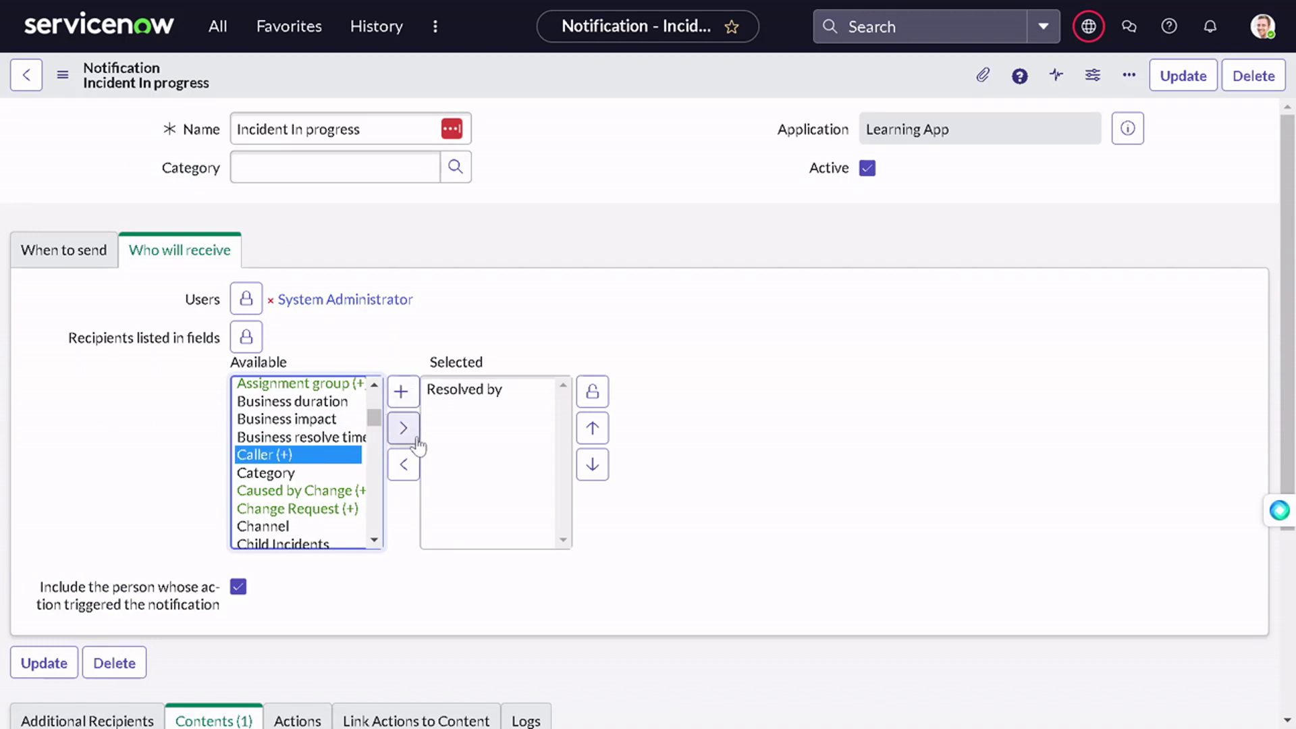
click(403, 428)
scroll(349, 446, down, 15)
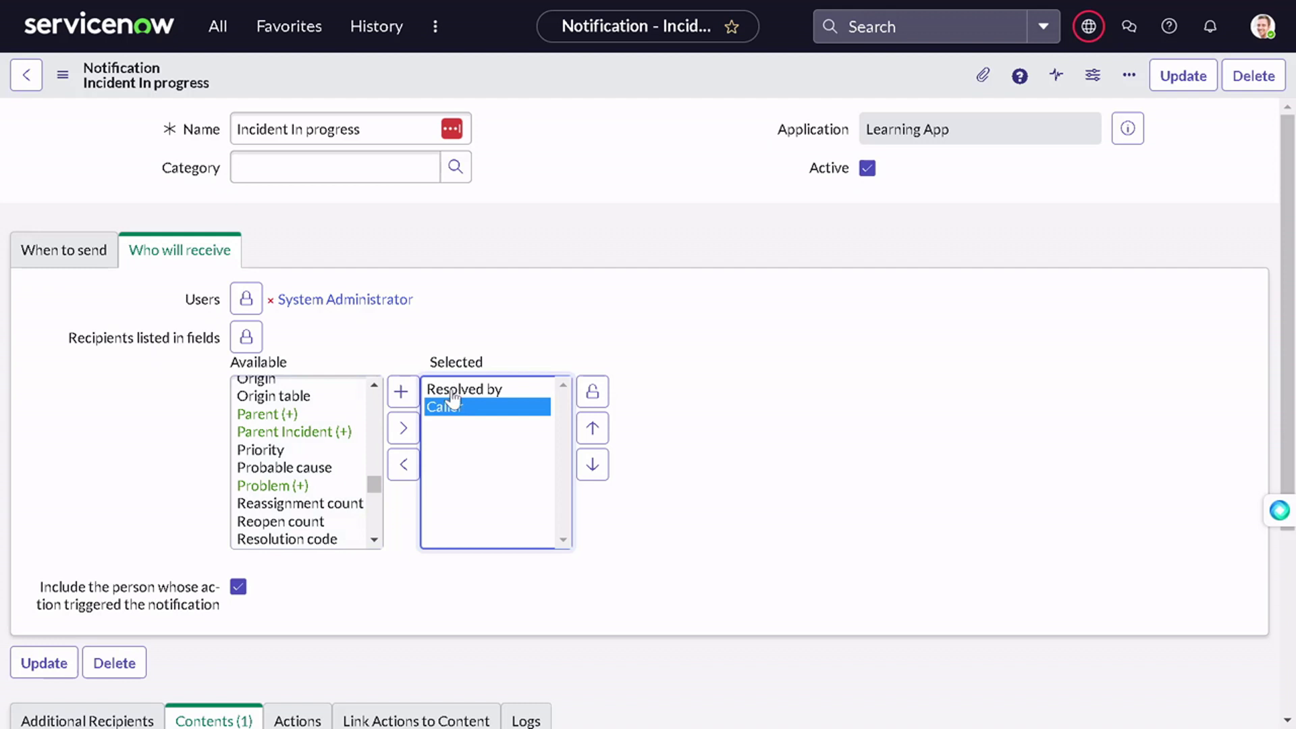
Lock the recipient field selection and save the notification record.
right_click(545, 74)
click(617, 529)
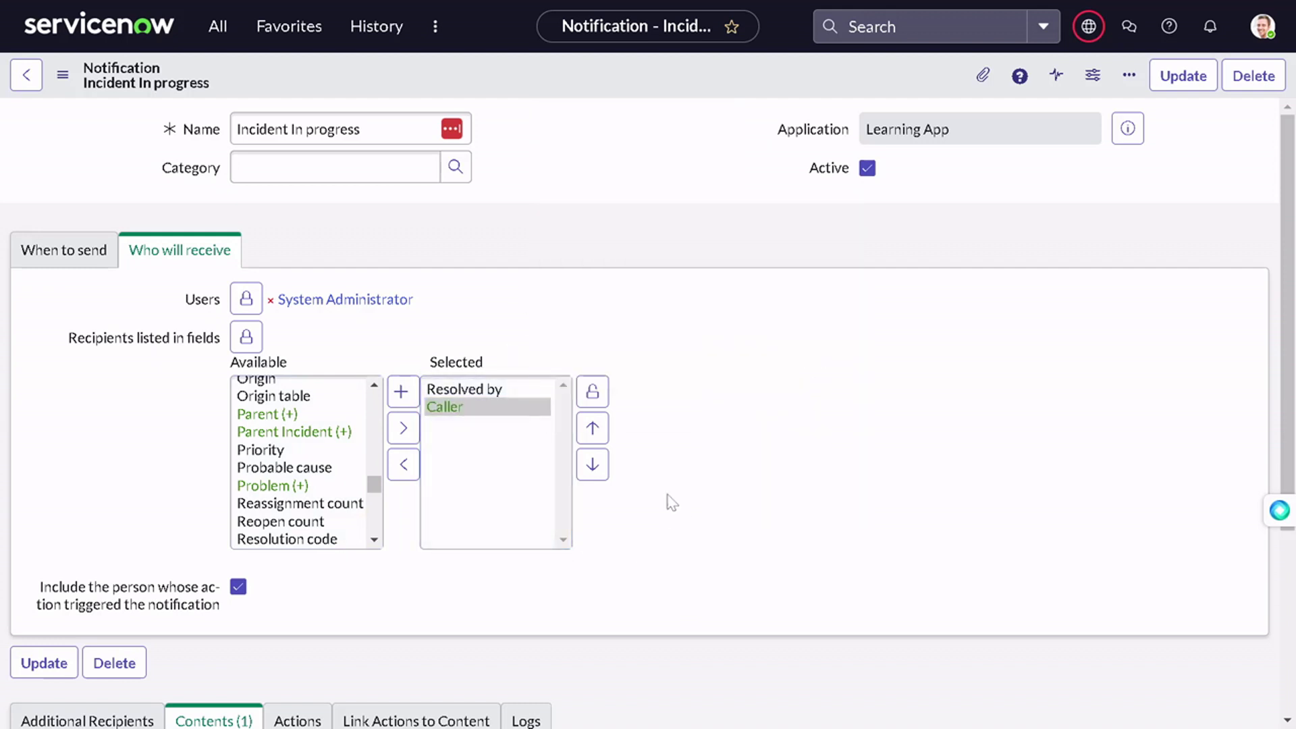
click(592, 392)
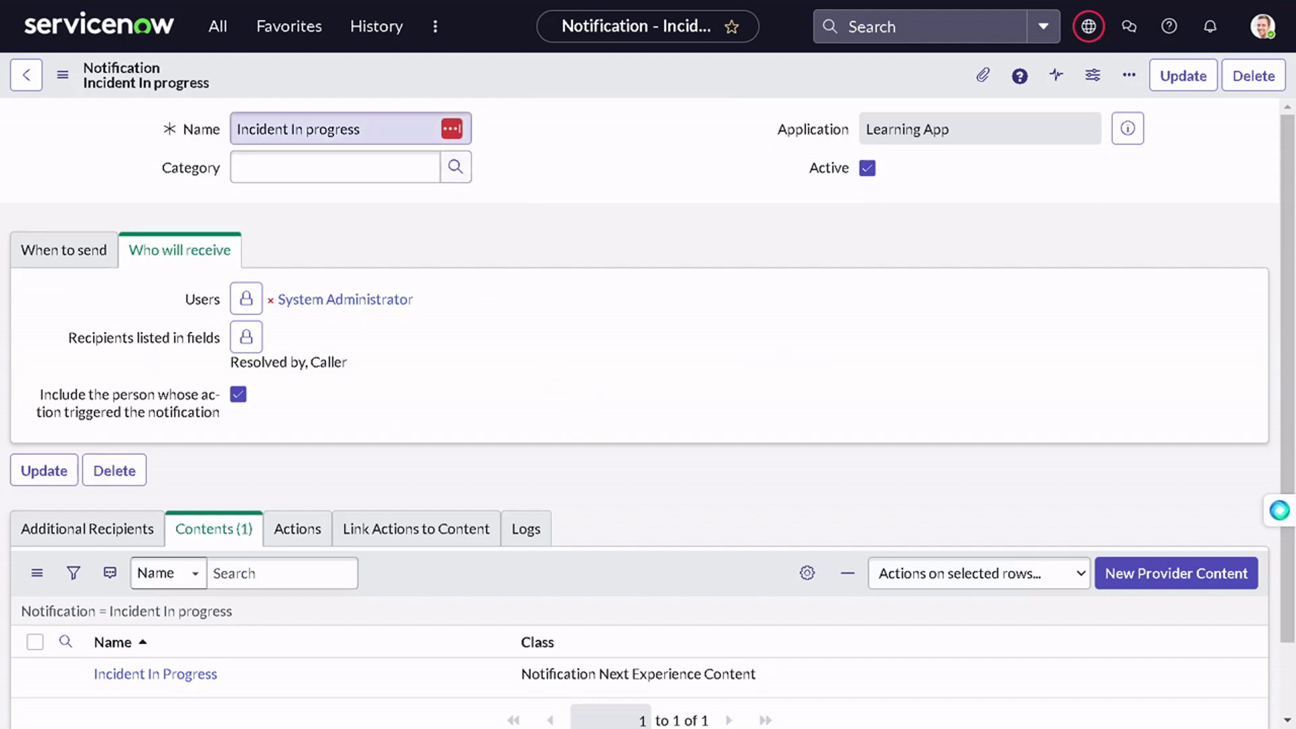
right_click(482, 64)
click(501, 80)
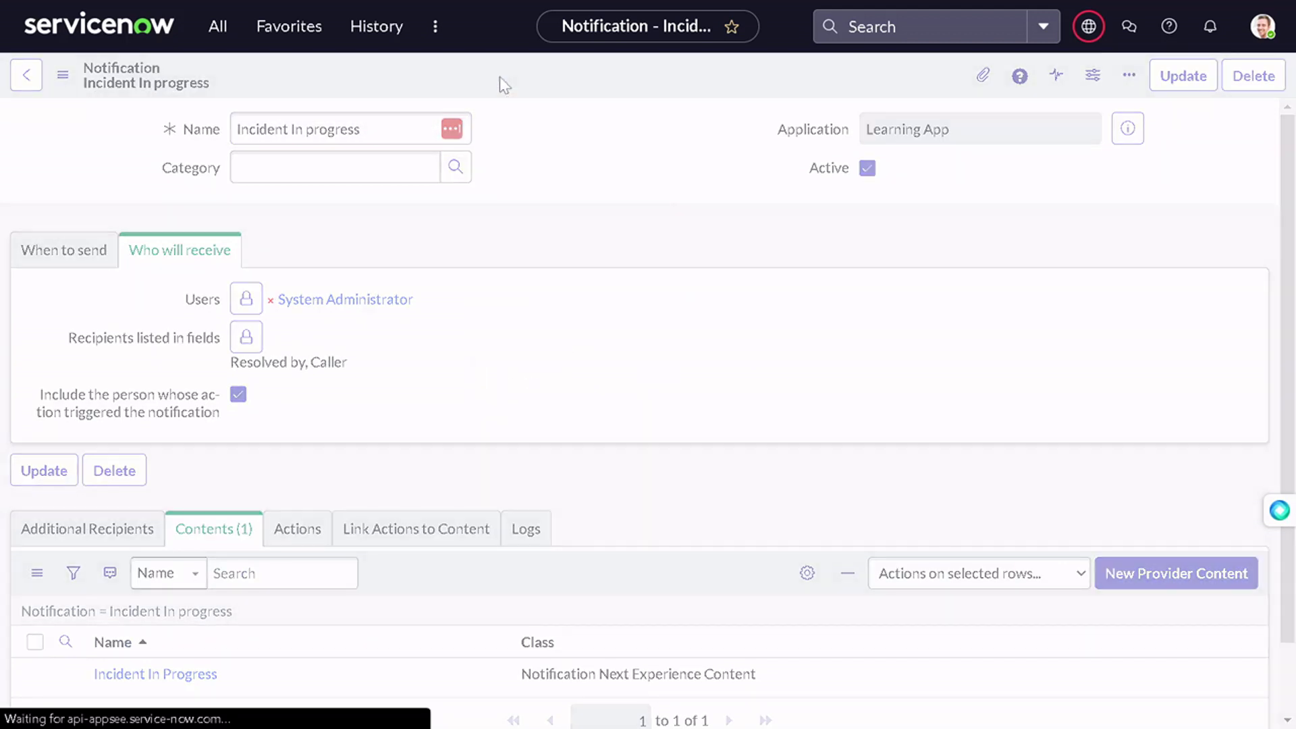
Reopen incident INC0009009 from the recently visited pages, set its State to In Progress and save it.
click(377, 30)
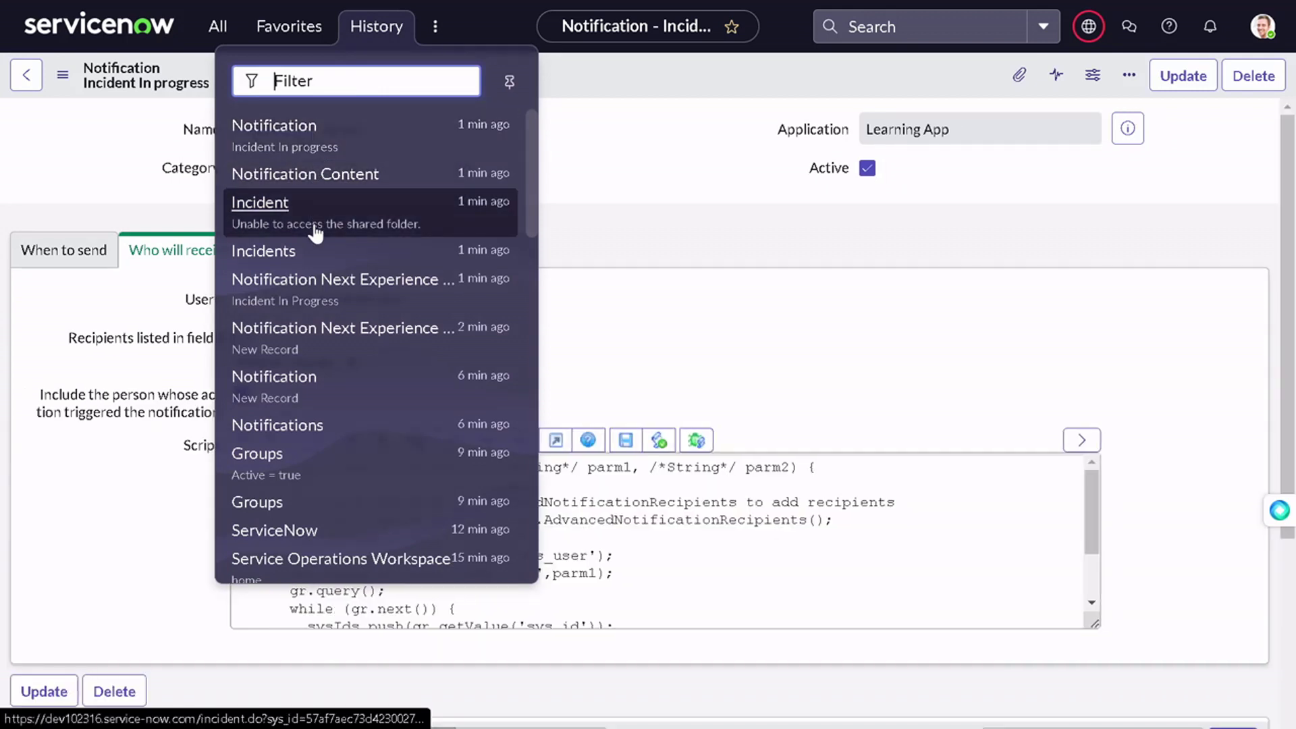
click(315, 233)
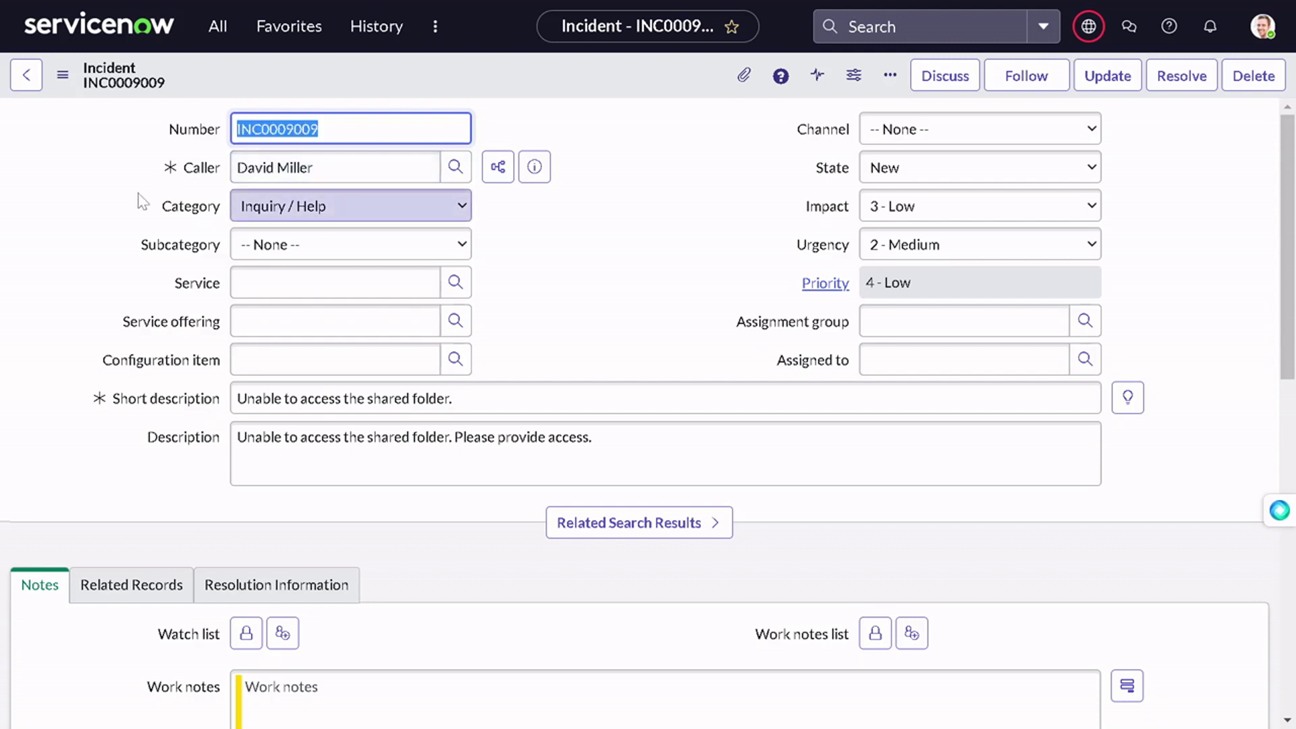
click(913, 177)
click(916, 208)
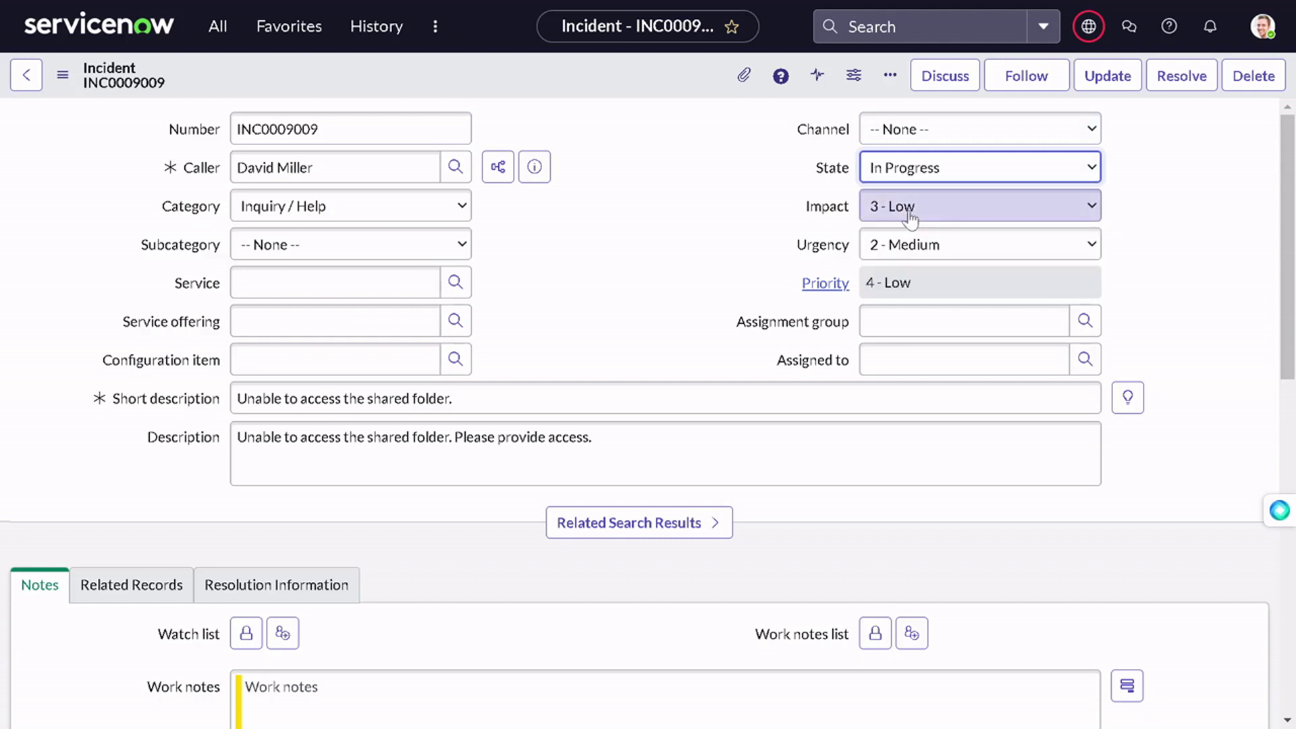
right_click(566, 86)
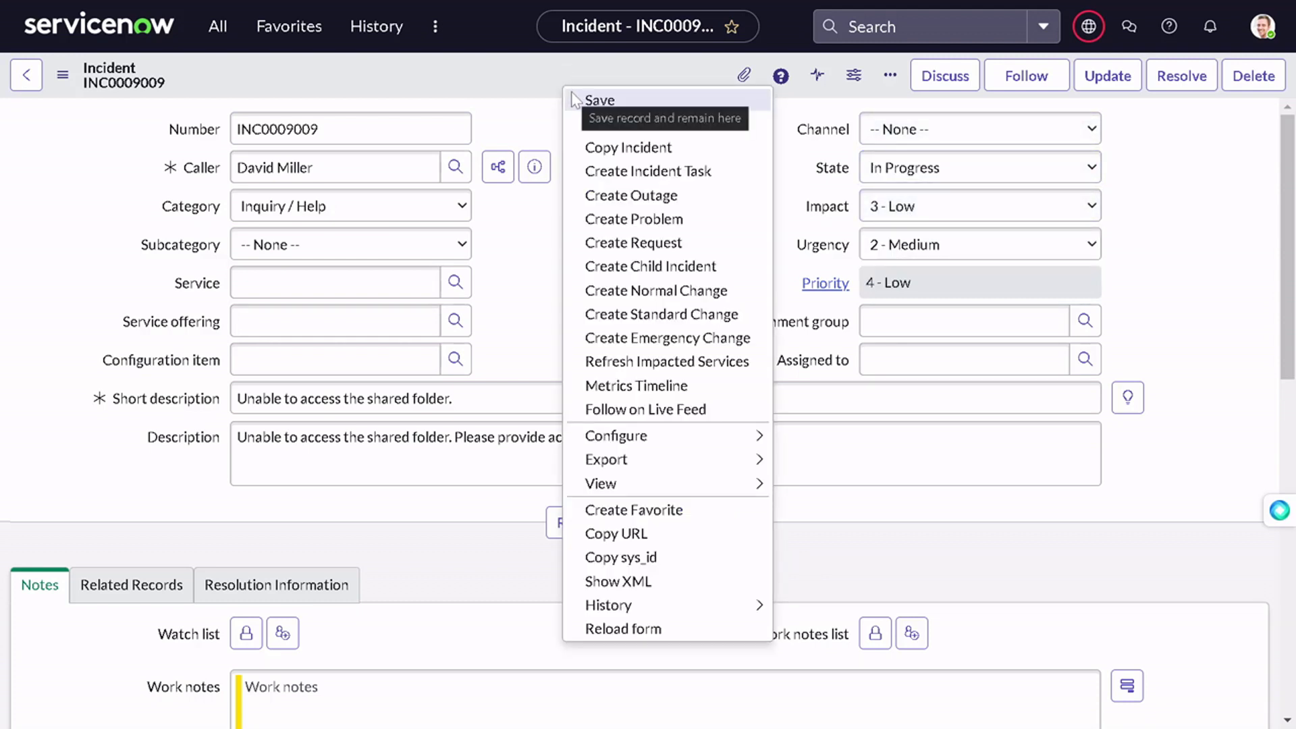
click(597, 100)
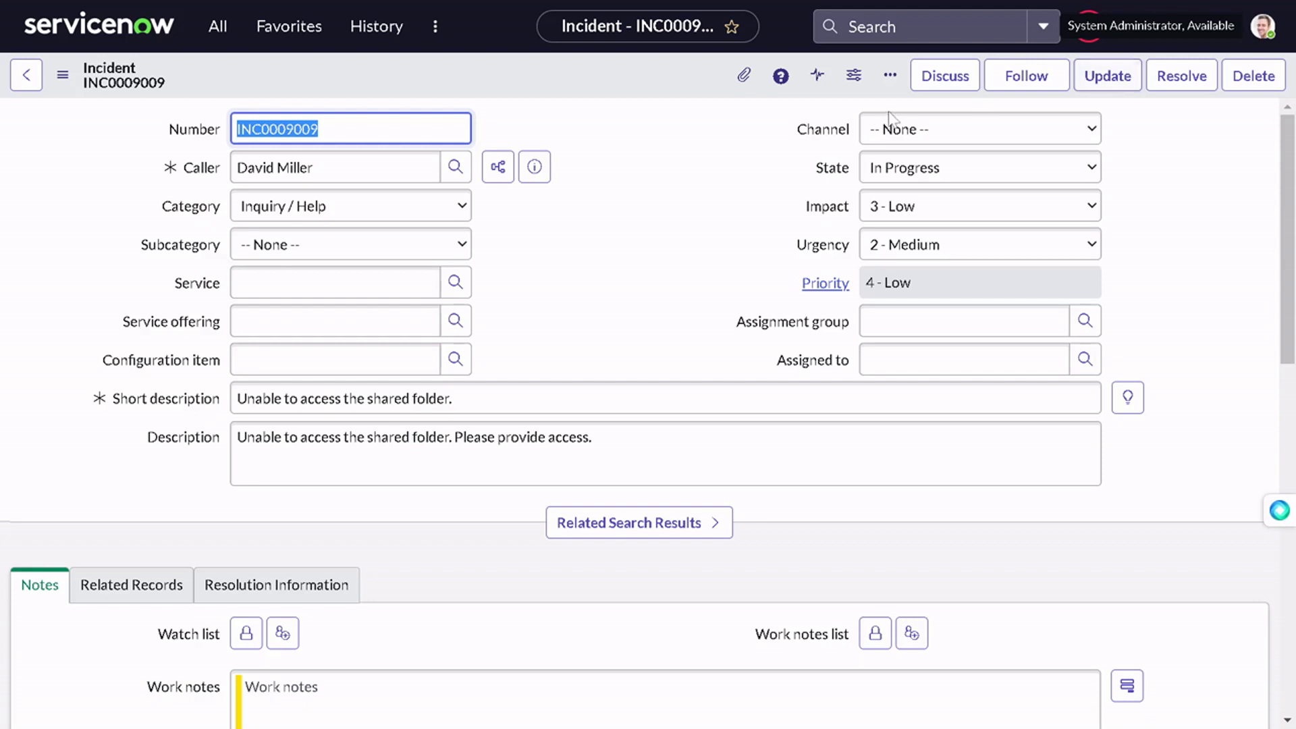
Impersonate the user who is the caller of the incident.
click(1254, 33)
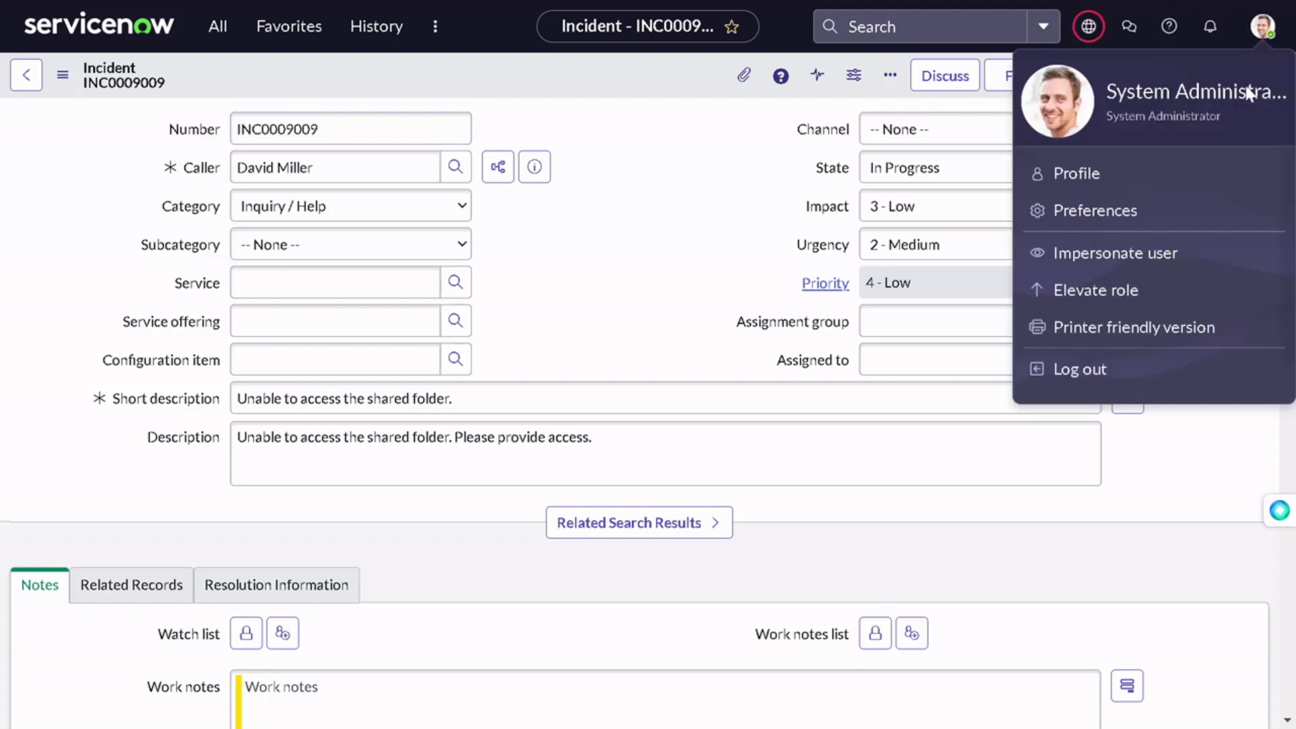
click(1099, 265)
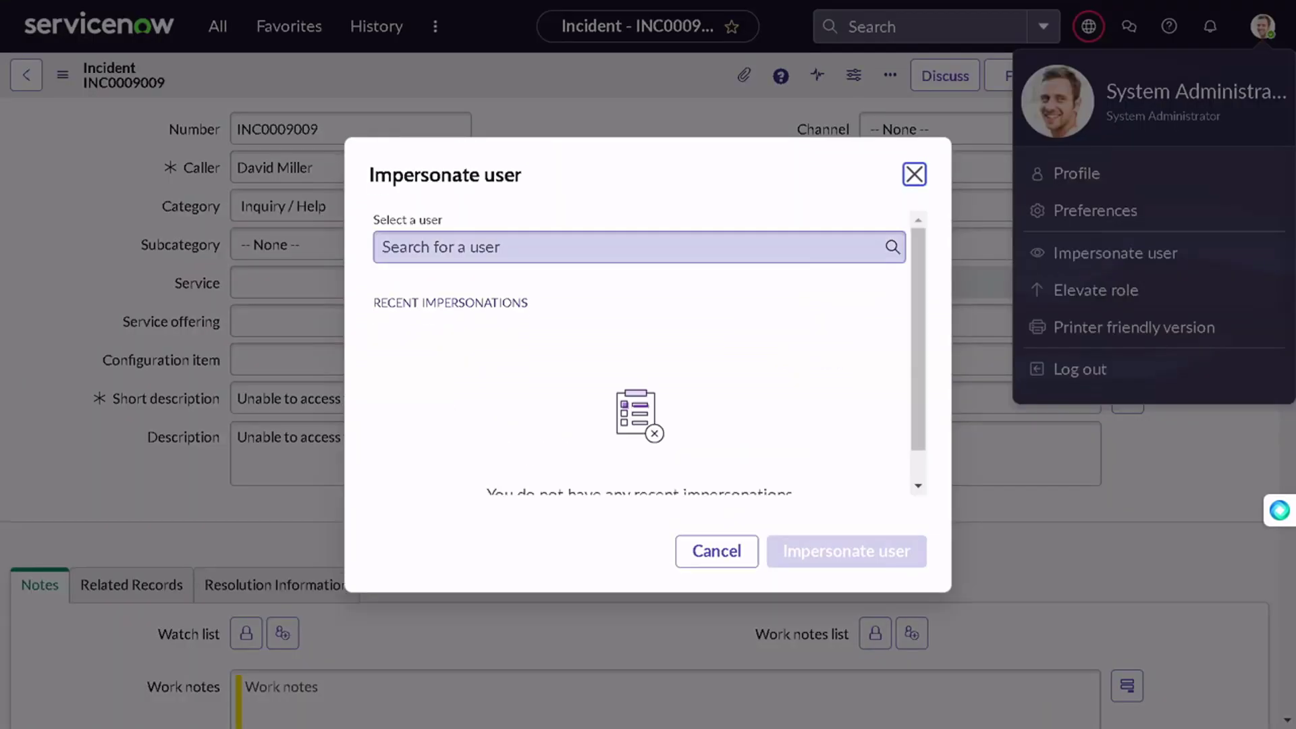
click(473, 247)
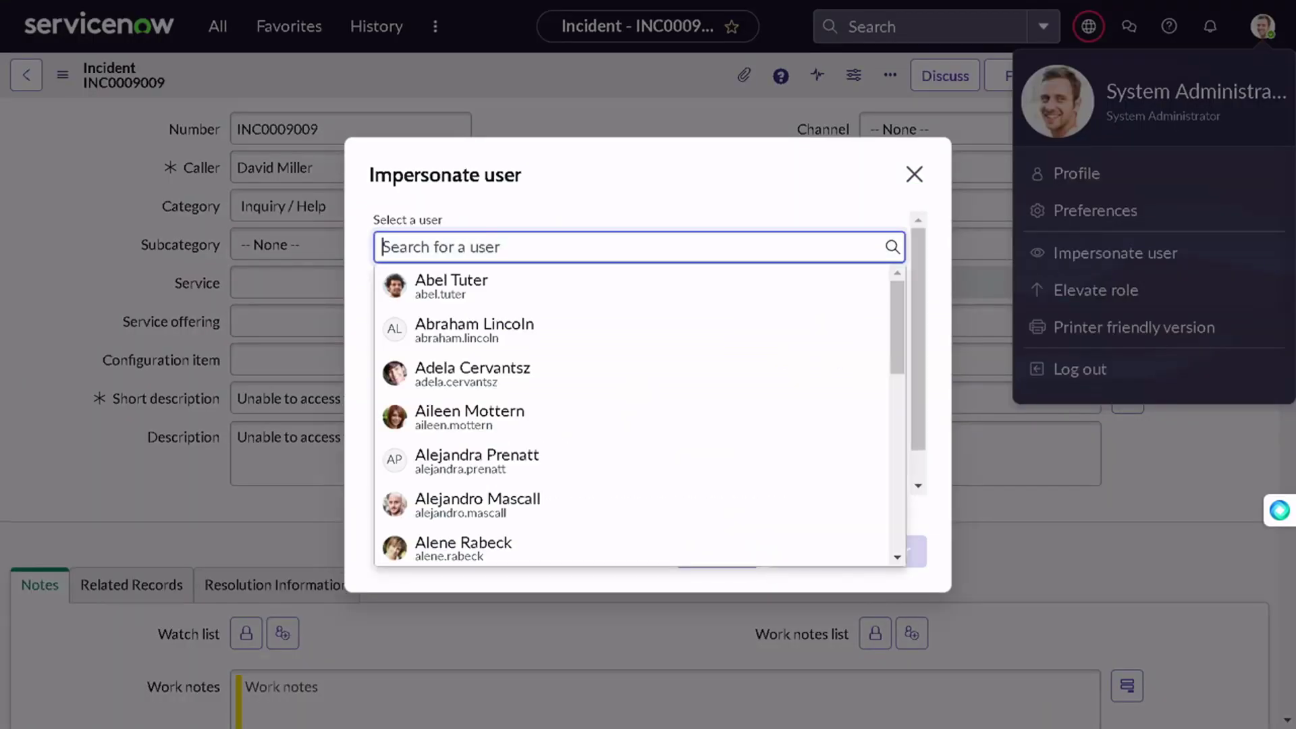
text(david)
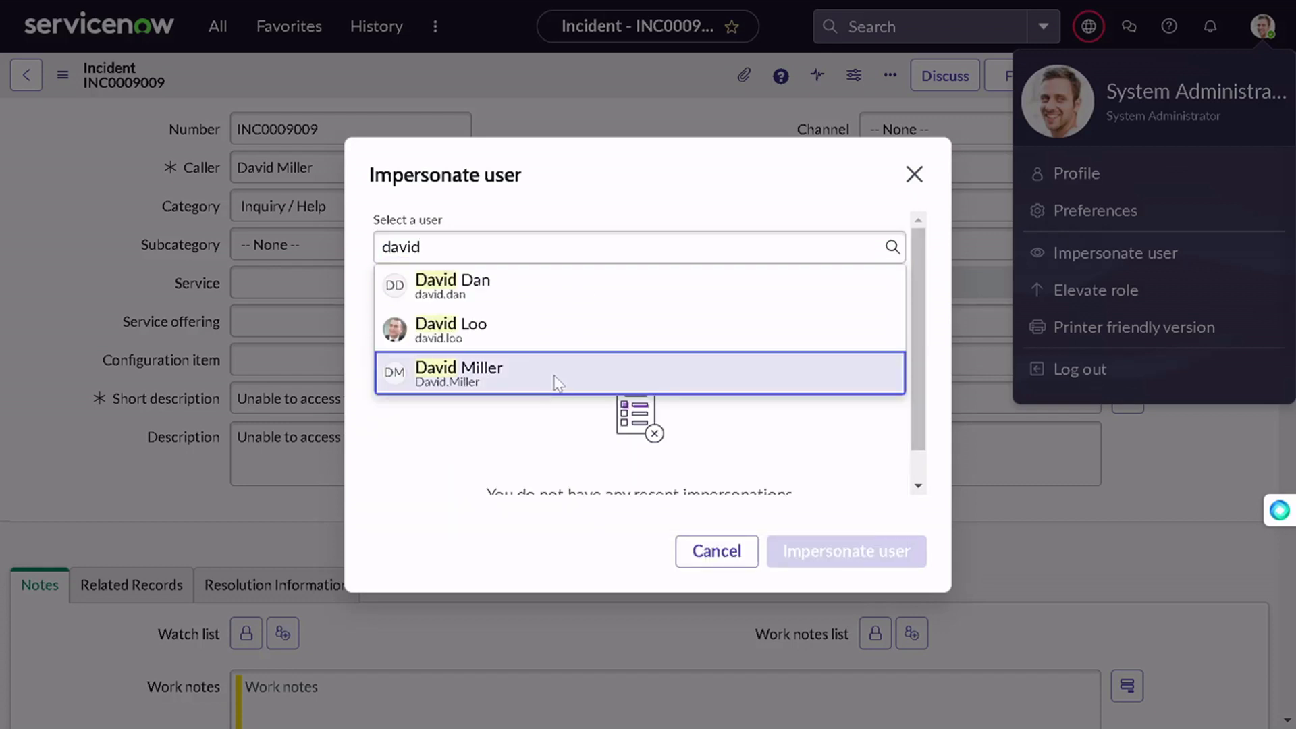
click(556, 378)
click(814, 550)
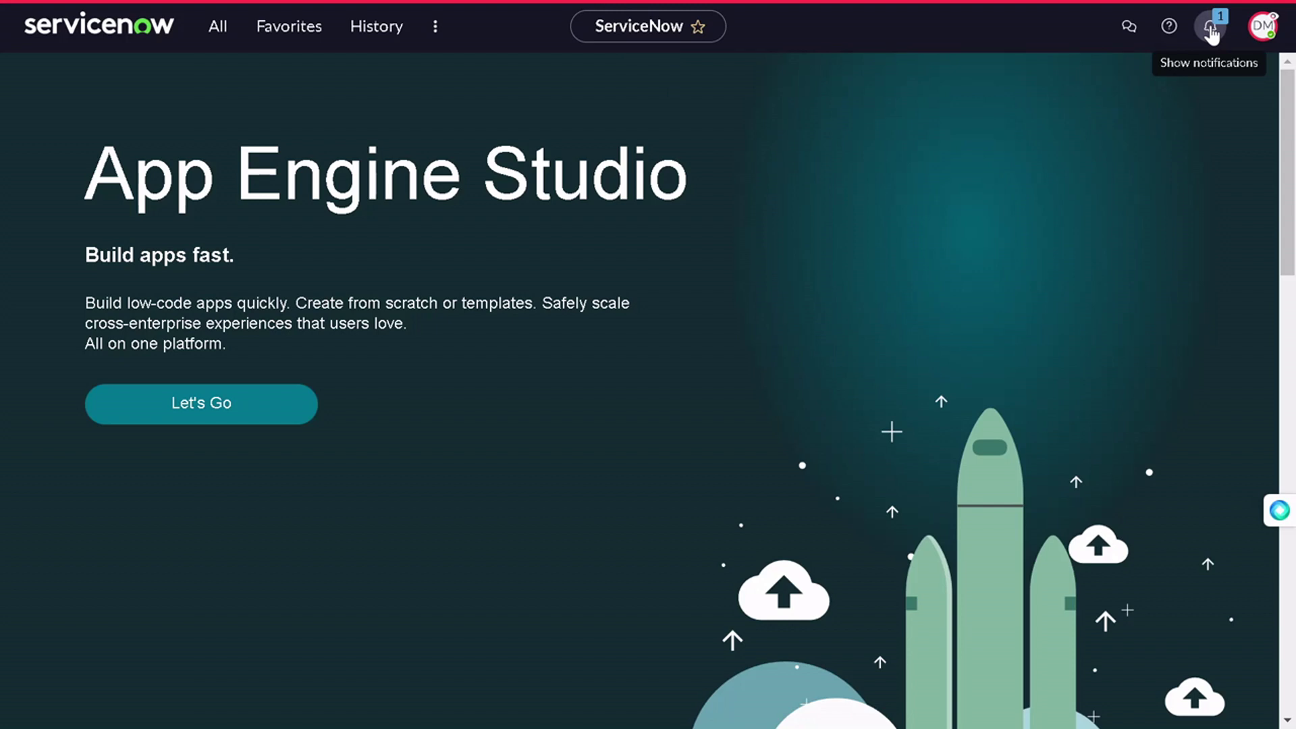
Show the impersonated caller's notifications and open the one about the incident moving to Inprogress.
click(1212, 31)
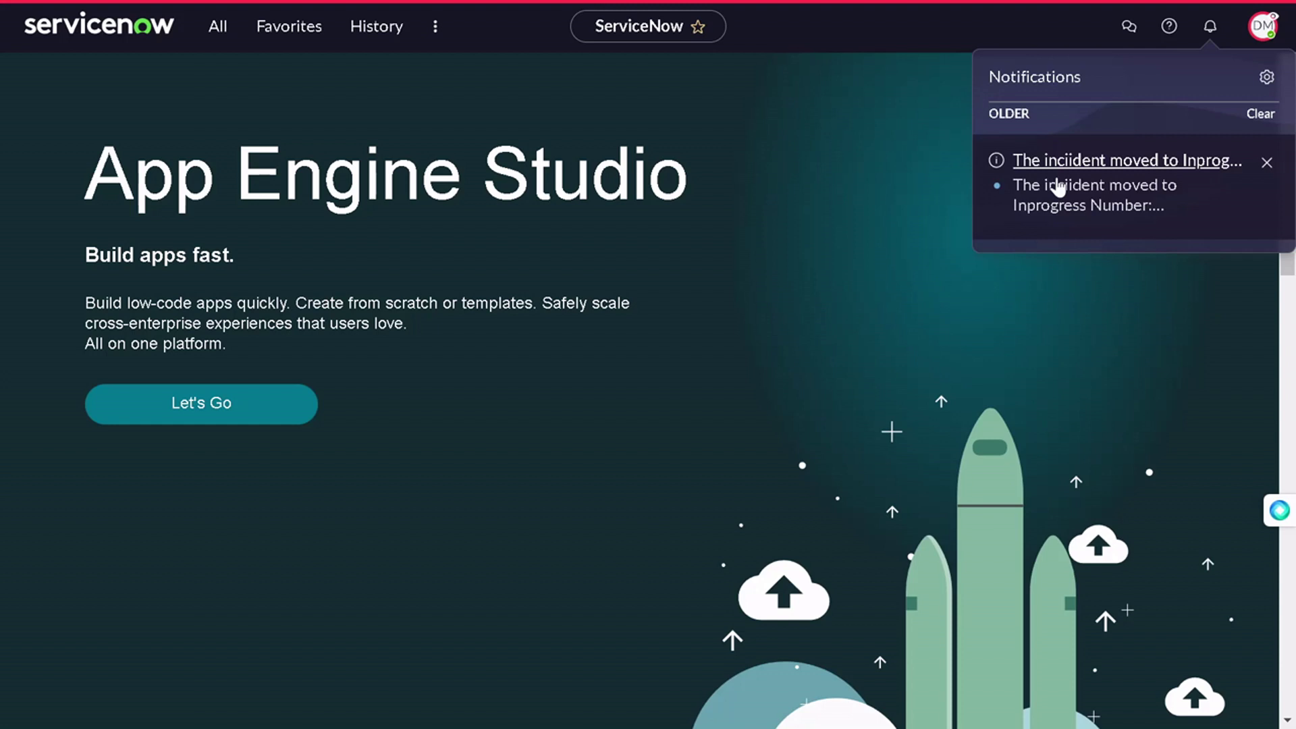
click(1058, 180)
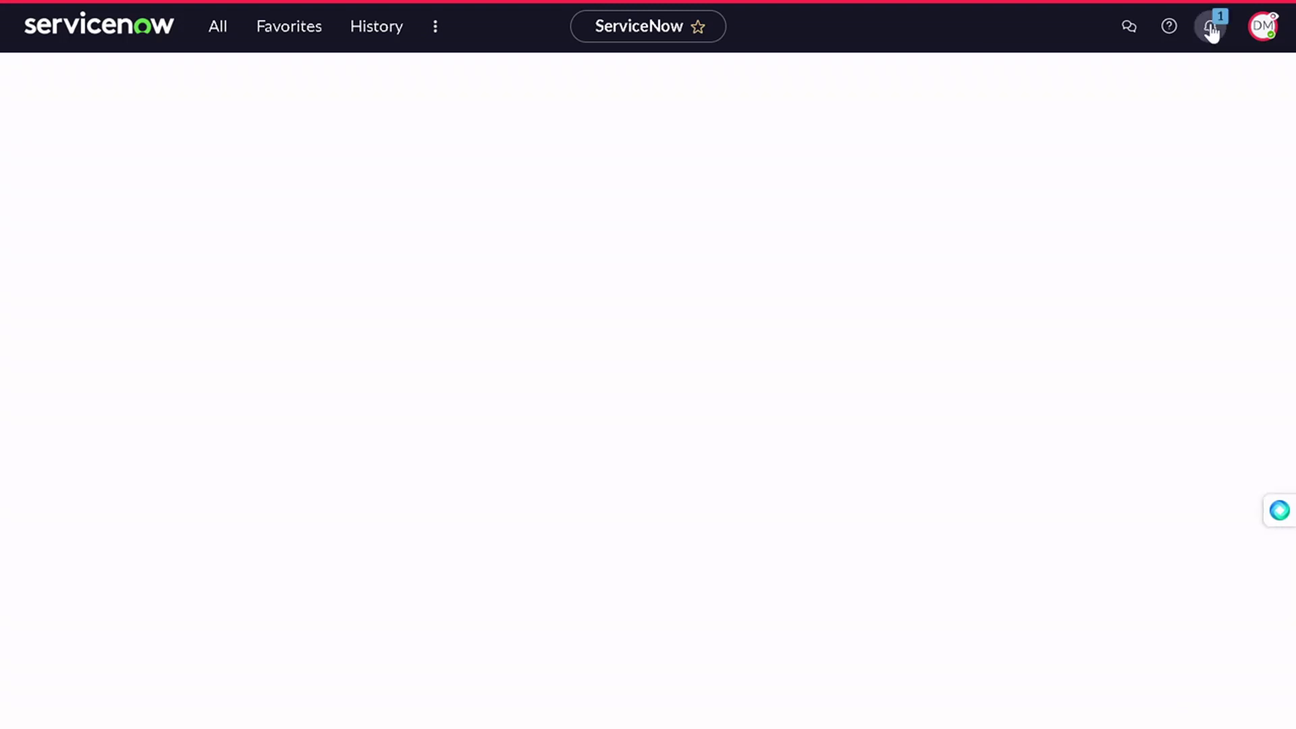